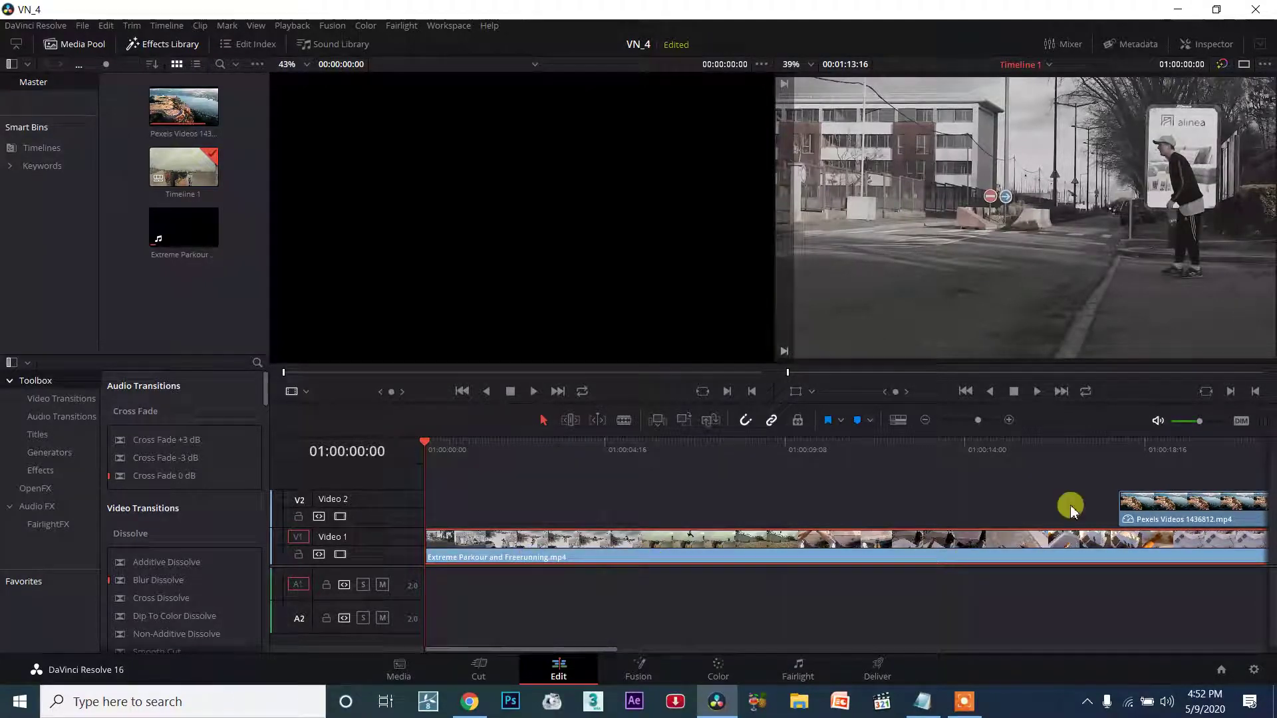
Select the aerial Pexels clip on Video 2 and show its retime controls with Ctrl+R.
{"action": "left_click_drag", "start_coordinate": [1100, 444], "coordinate": [1231, 444]}
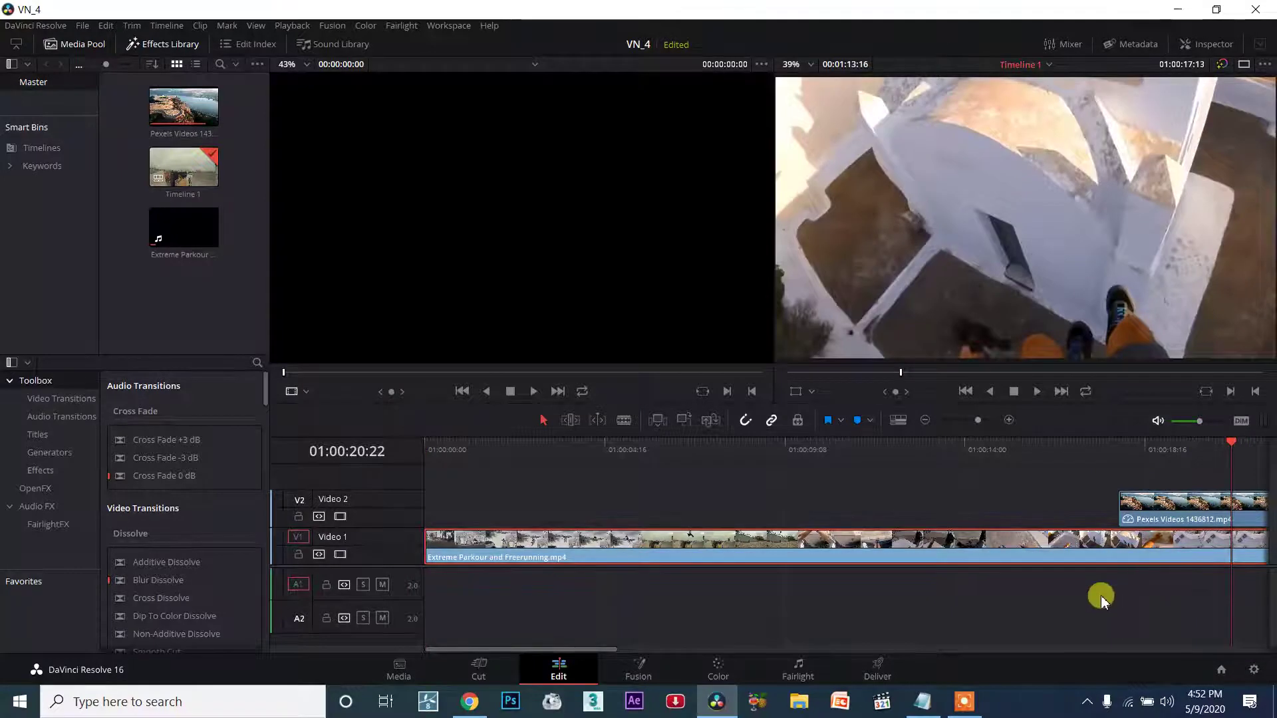
{"action": "scroll", "coordinate": [784, 573], "scroll_direction": "right", "scroll_amount": 10}
{"action": "scroll", "coordinate": [798, 507], "scroll_direction": "left", "scroll_amount": 3}
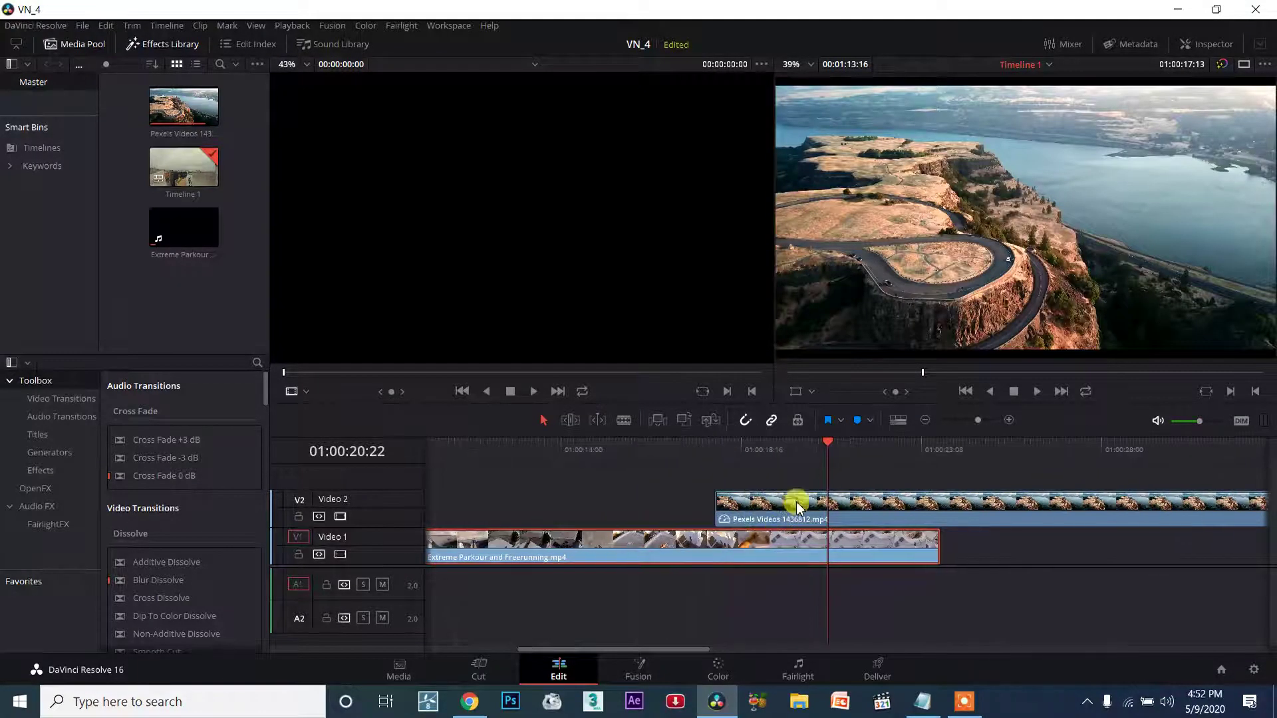
{"action": "left_click_drag", "start_coordinate": [849, 446], "coordinate": [998, 459]}
{"action": "left_click", "coordinate": [724, 514]}
{"action": "key", "text": "ctrl+r"}
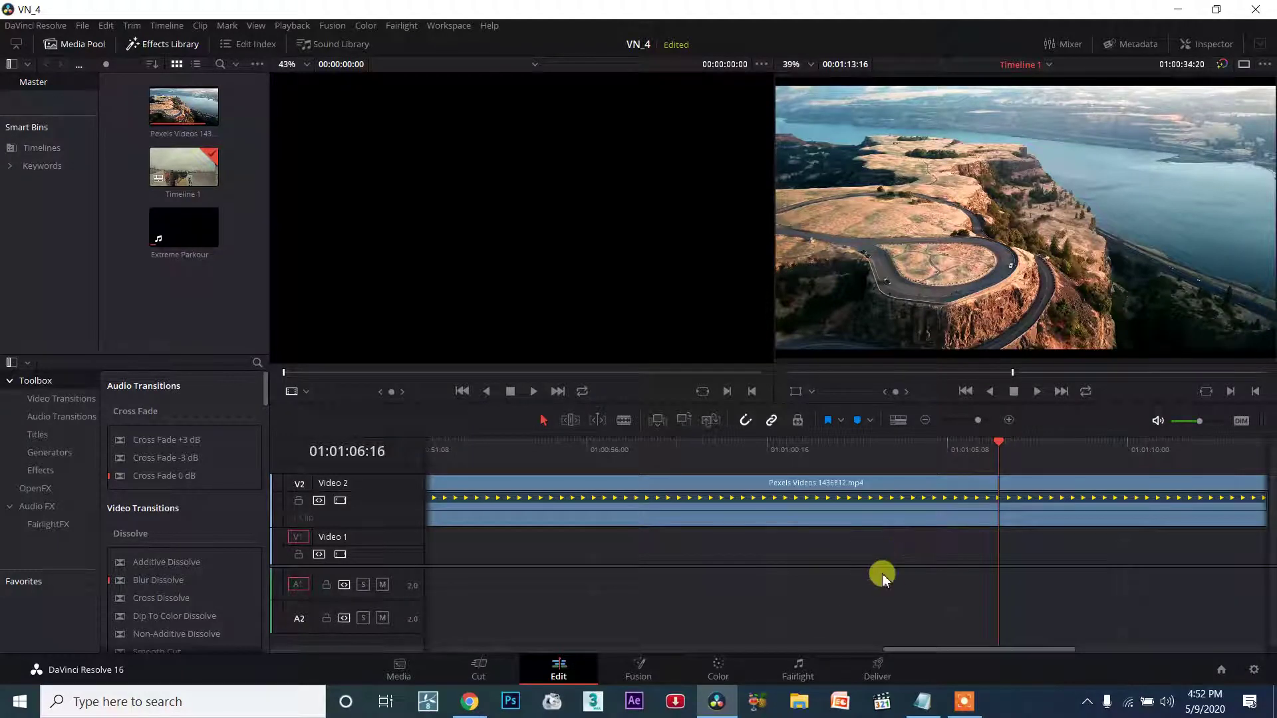
{"action": "scroll", "coordinate": [883, 572], "scroll_direction": "down", "scroll_amount": 5}
{"action": "left_click_drag", "start_coordinate": [735, 453], "coordinate": [714, 454]}
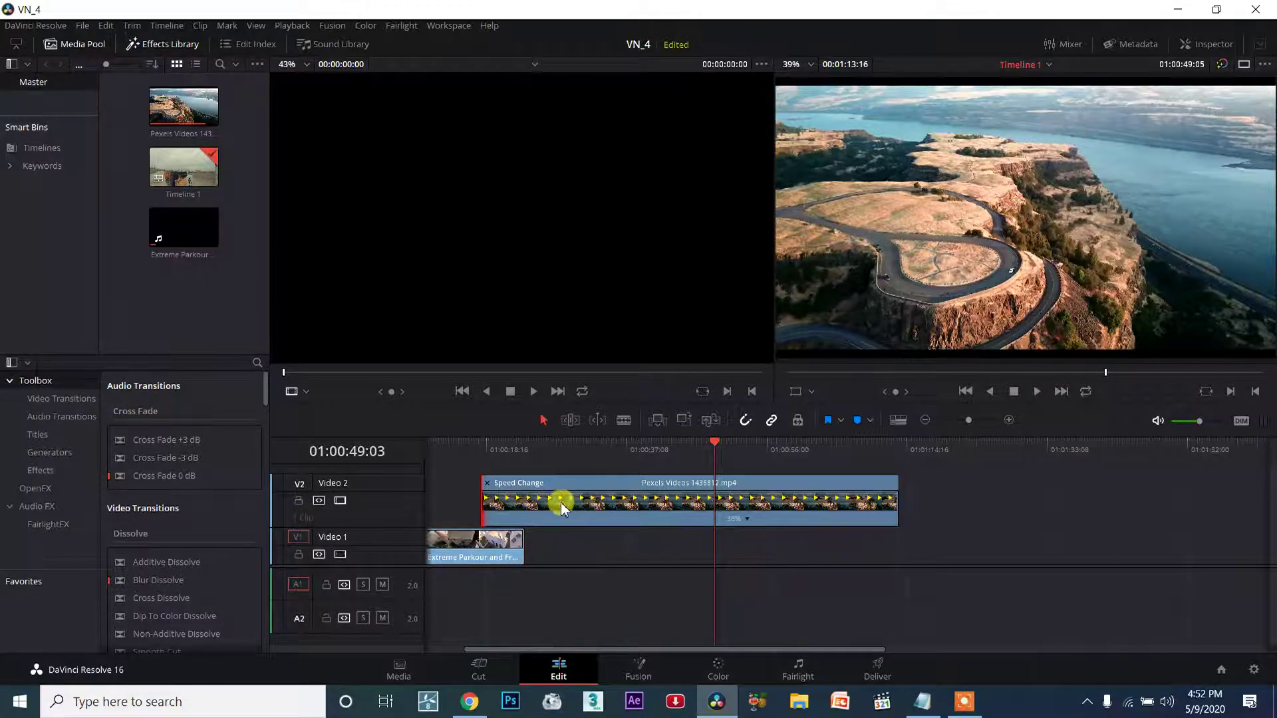
Play back the retimed aerial clip from 01:00:45:14, then stop.
{"action": "left_click", "coordinate": [689, 444]}
{"action": "left_click", "coordinate": [1038, 392]}
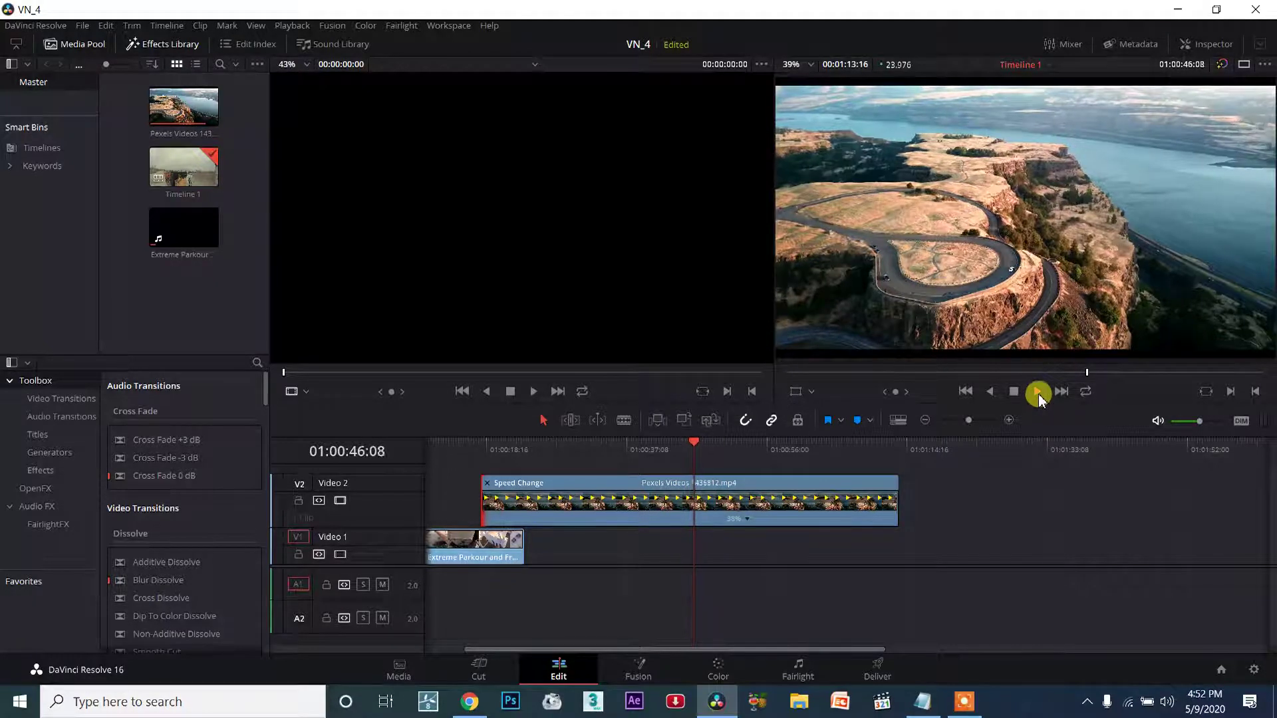
{"action": "key", "text": "space"}
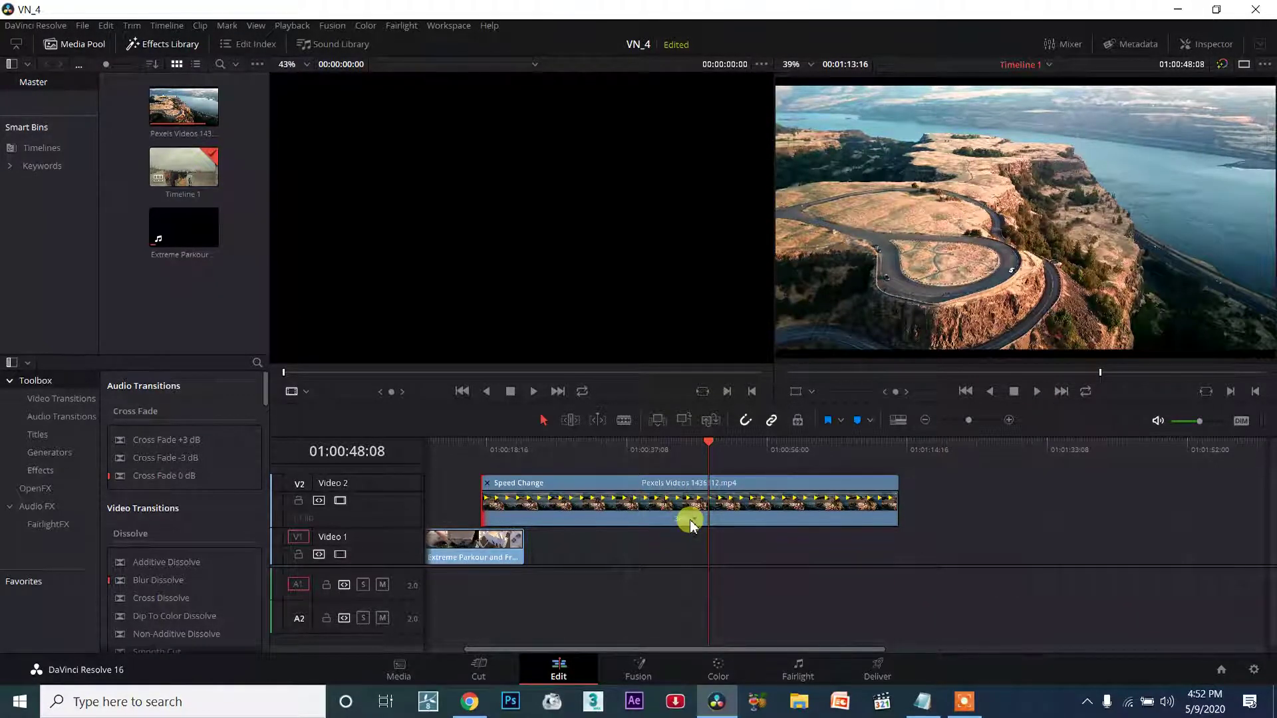
Reset the aerial clip's speed to 100% and return the playhead to the timeline start.
{"action": "left_click", "coordinate": [689, 520]}
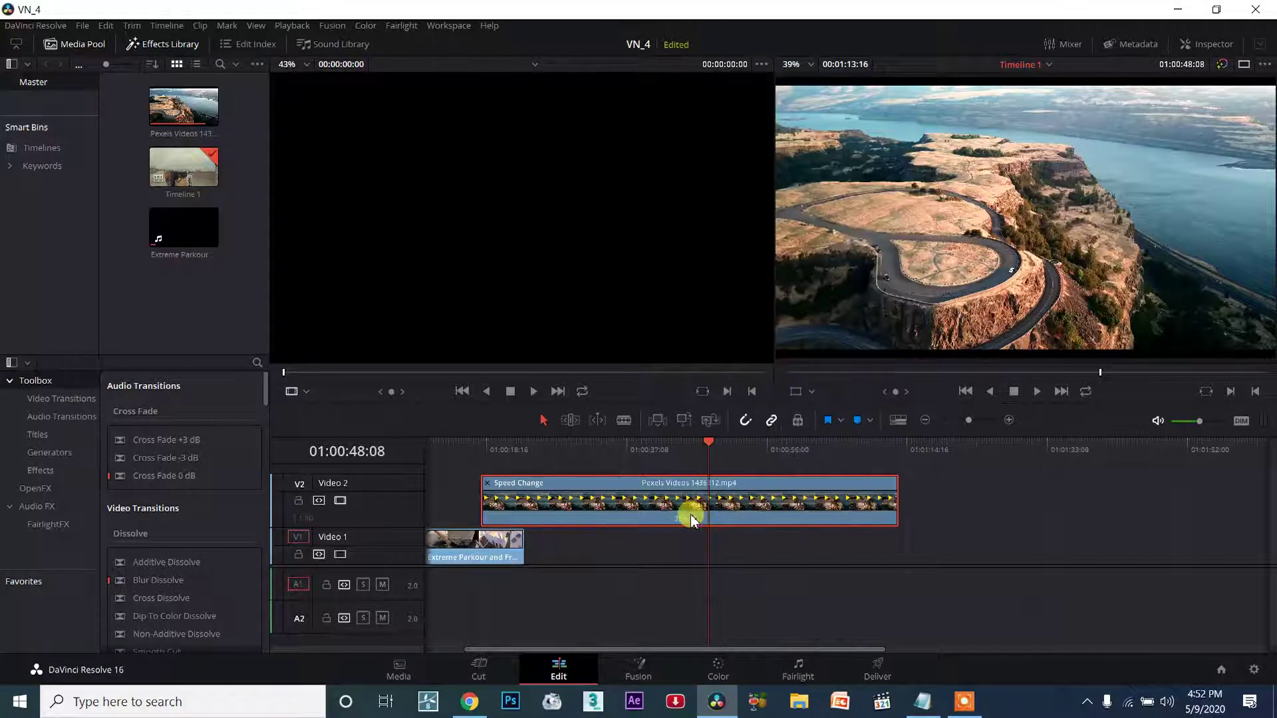
{"action": "right_click", "coordinate": [691, 522]}
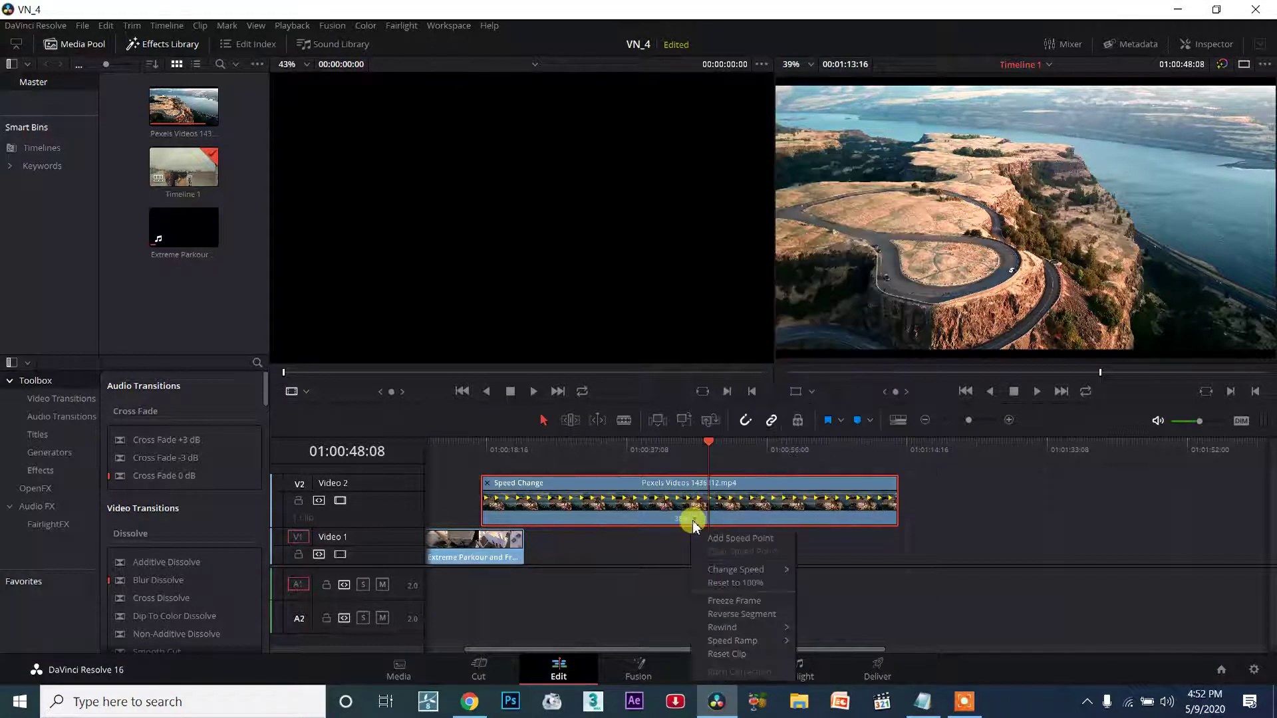
{"action": "left_click", "coordinate": [737, 584]}
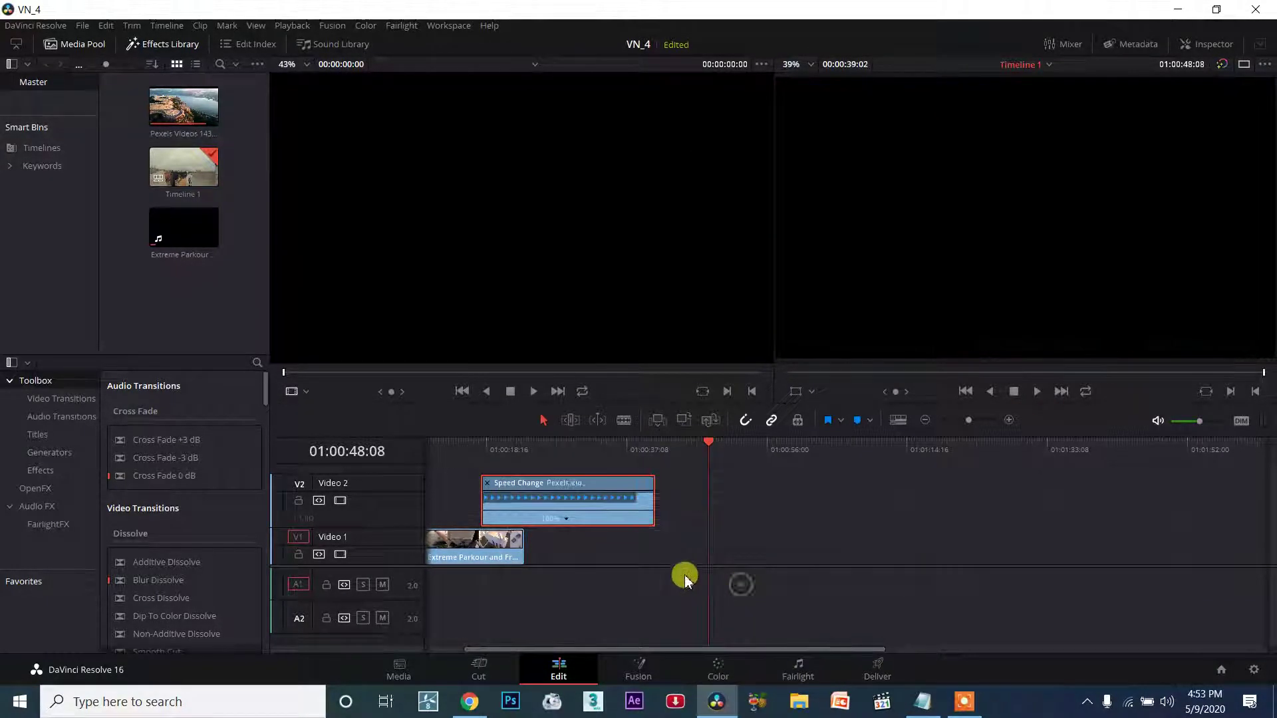
{"action": "left_click", "coordinate": [567, 518]}
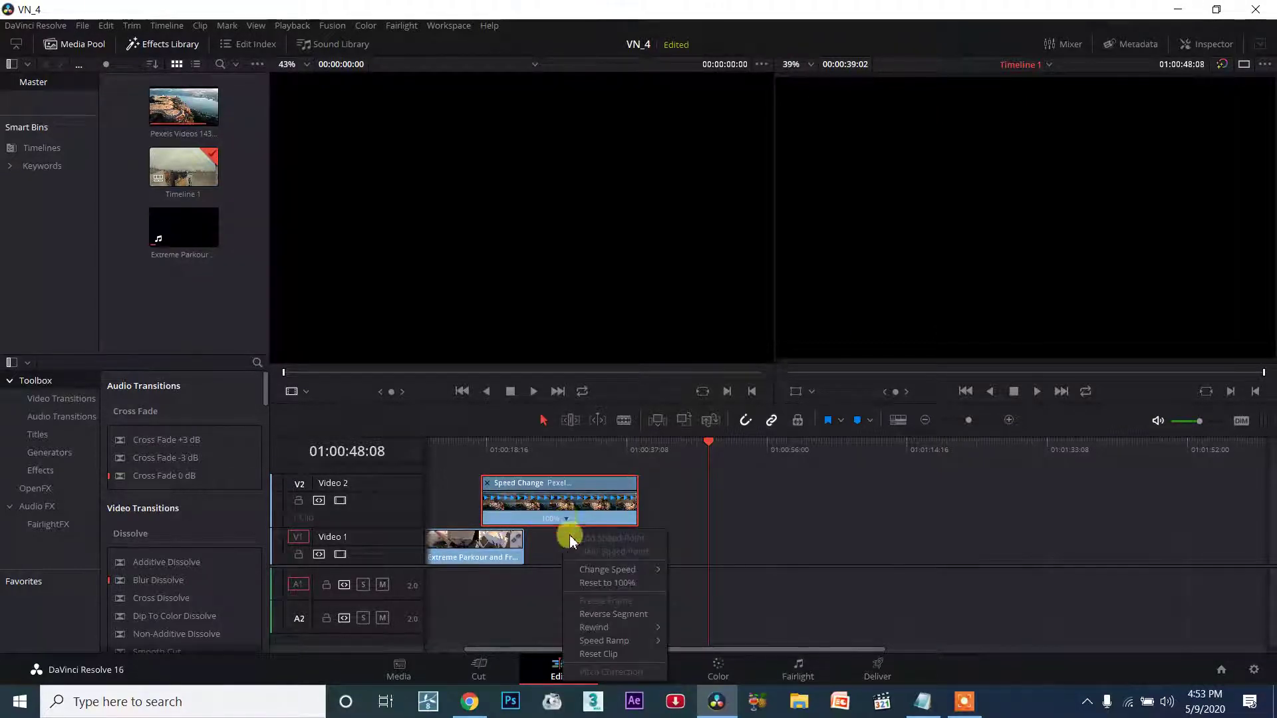
{"action": "left_click", "coordinate": [623, 583]}
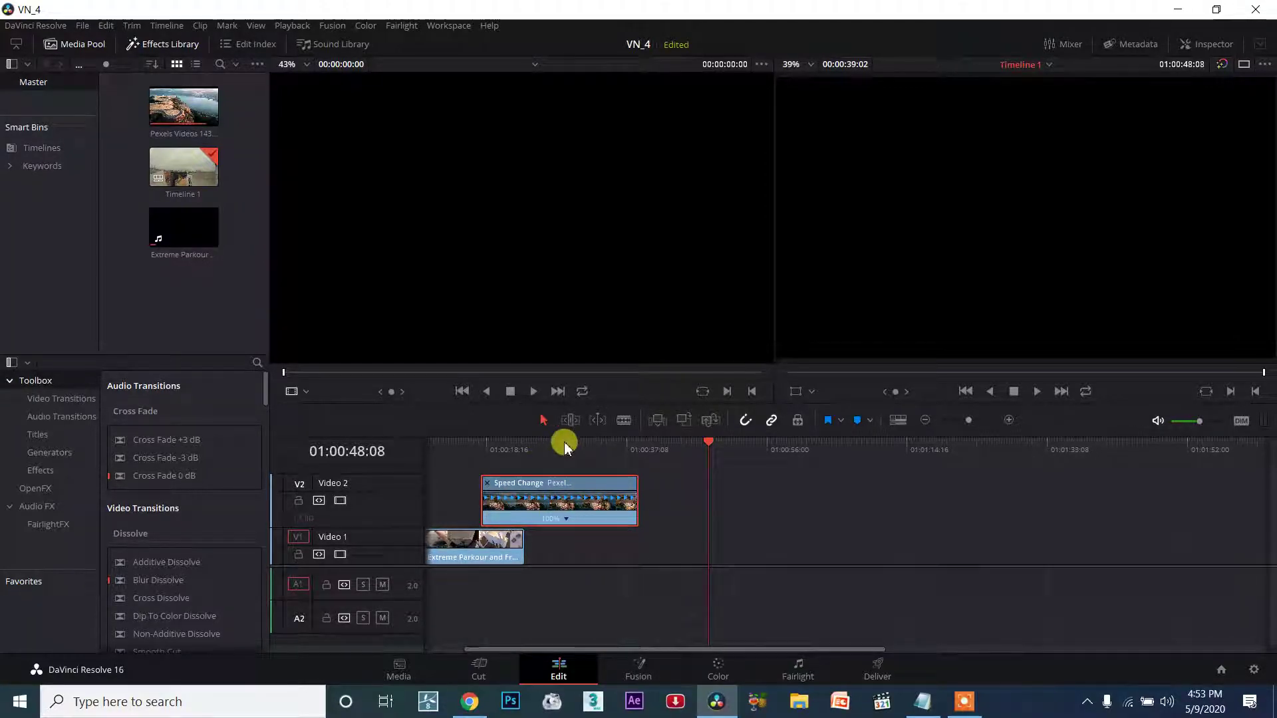
{"action": "left_click_drag", "start_coordinate": [564, 441], "coordinate": [414, 456]}
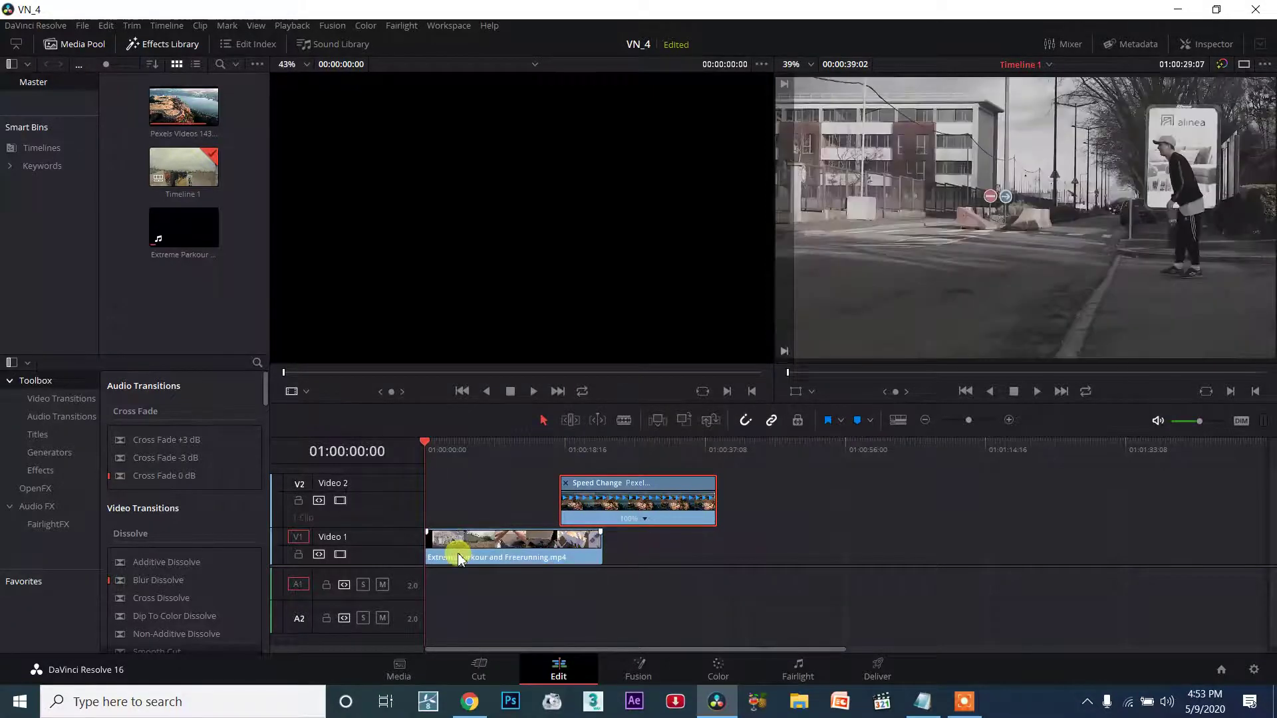
Slide the aerial clip on Video 2 so it starts right after the parkour clip.
{"action": "left_click_drag", "start_coordinate": [500, 457], "coordinate": [376, 472]}
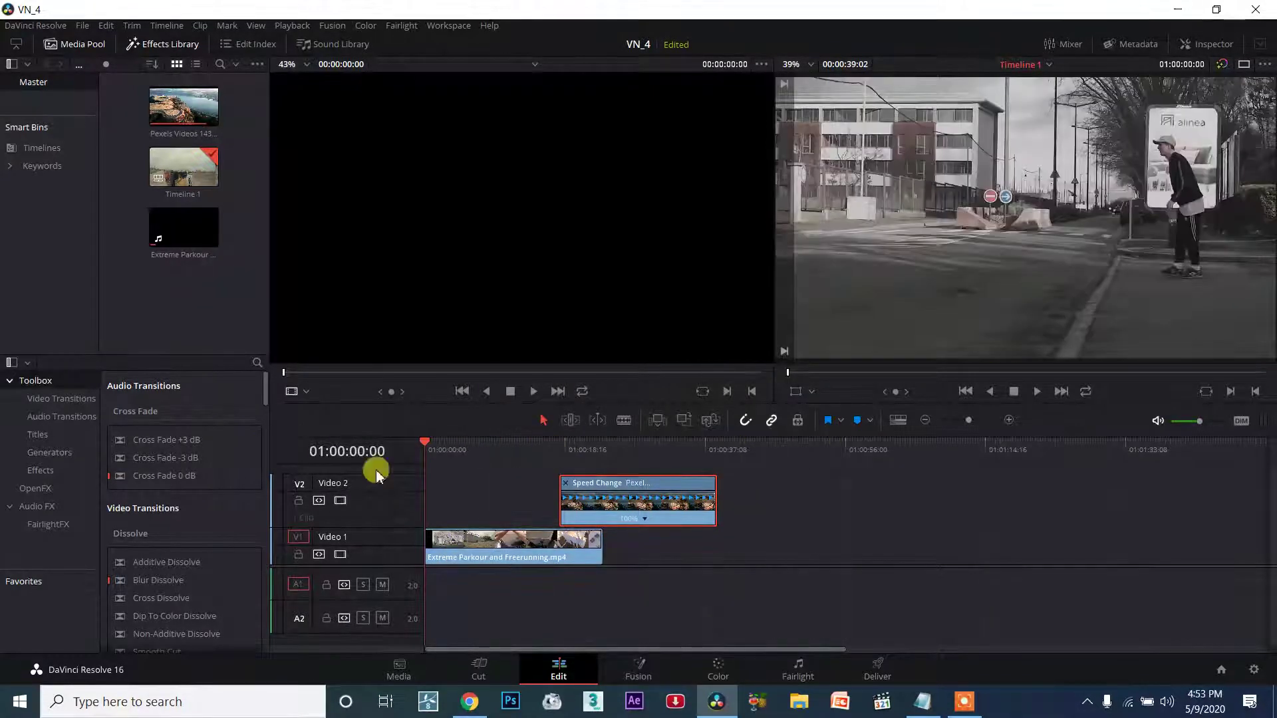
{"action": "scroll", "coordinate": [570, 504], "scroll_direction": "down", "scroll_amount": 1}
{"action": "scroll", "coordinate": [408, 521], "scroll_direction": "up", "scroll_amount": 3}
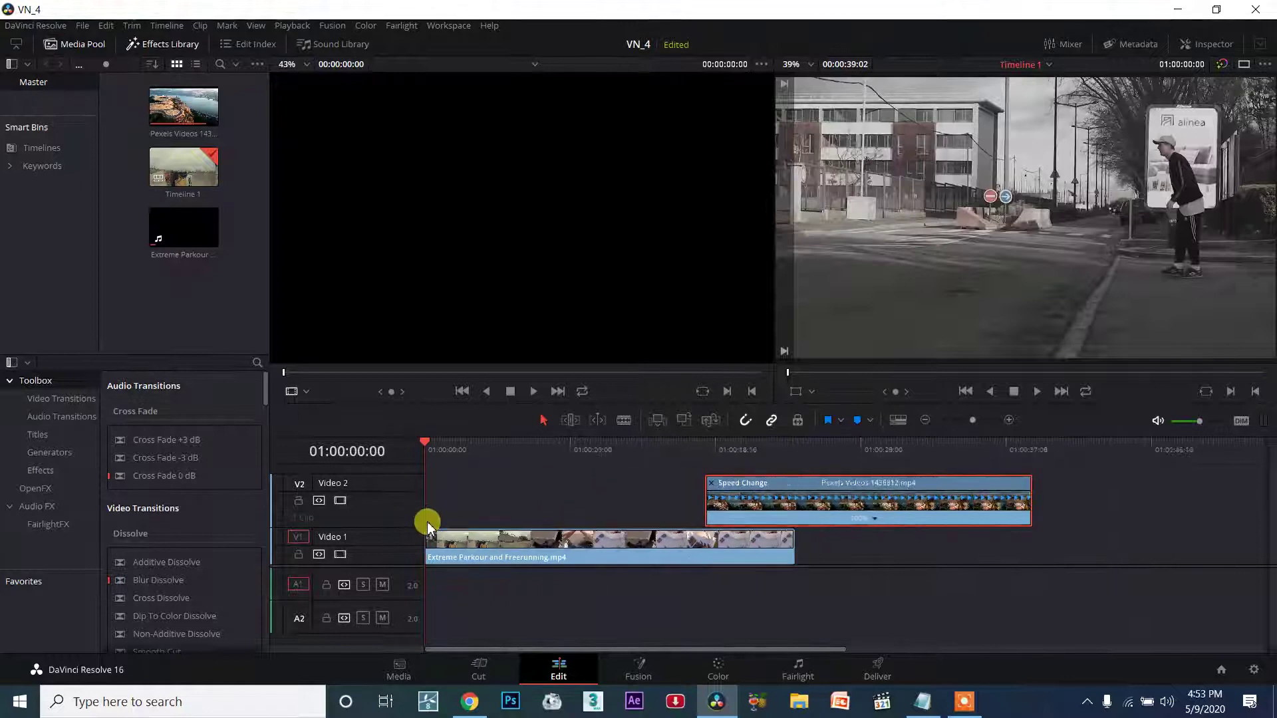
{"action": "scroll", "coordinate": [427, 525], "scroll_direction": "up", "scroll_amount": 2}
{"action": "scroll", "coordinate": [931, 532], "scroll_direction": "down", "scroll_amount": 1}
{"action": "left_click_drag", "start_coordinate": [913, 505], "coordinate": [1009, 489]}
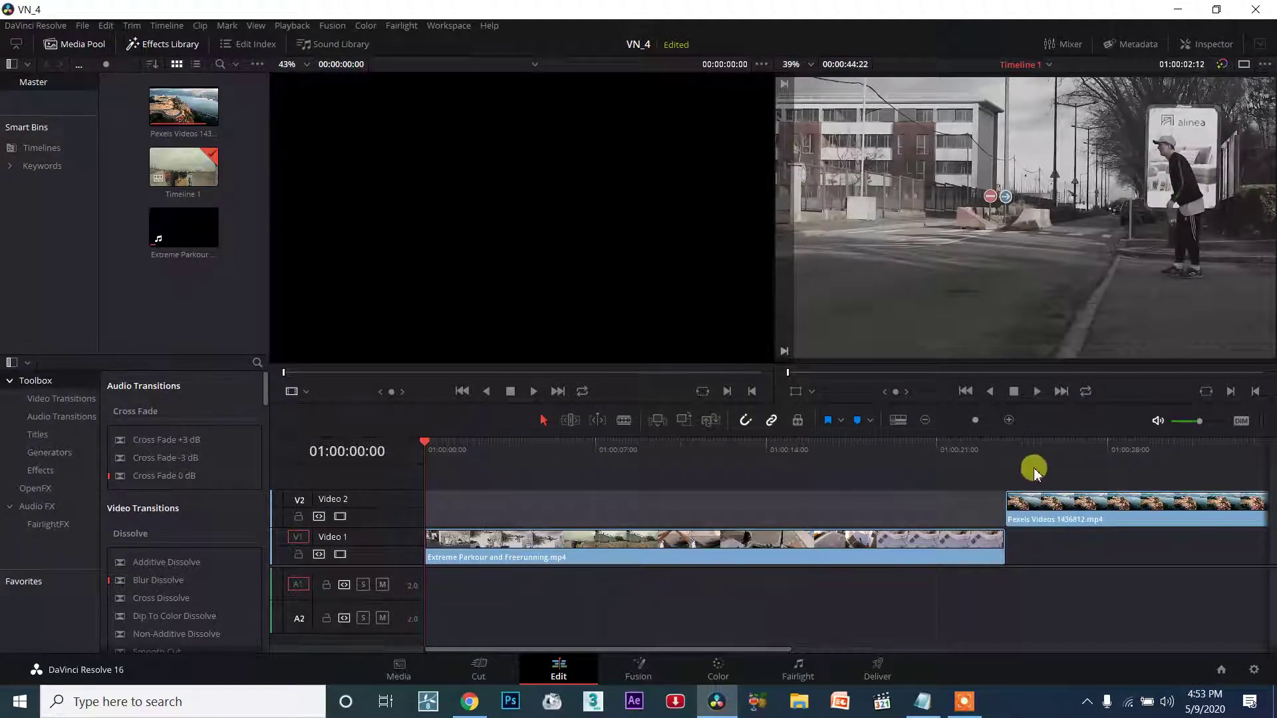
Play the timeline from the first frame, stop at 01:00:03:20, and select the parkour clip.
{"action": "left_click", "coordinate": [480, 449]}
{"action": "key", "text": "Home"}
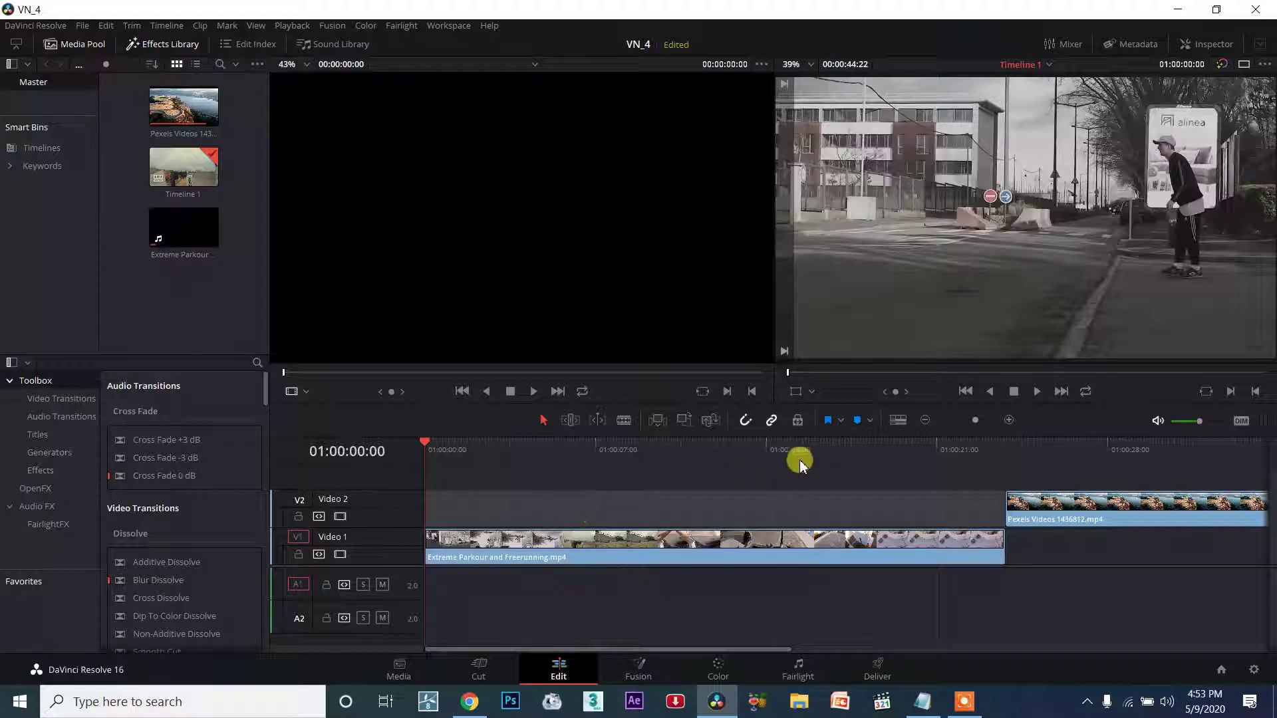
{"action": "left_click", "coordinate": [1032, 393]}
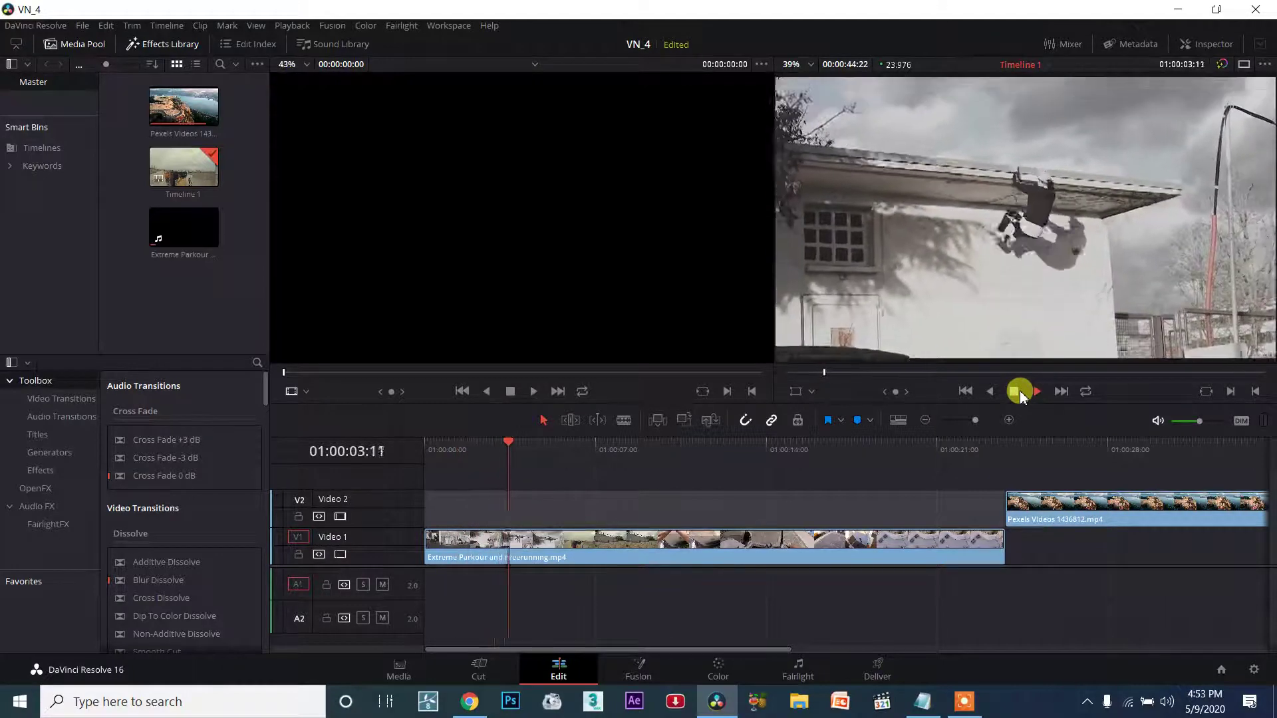
{"action": "left_click", "coordinate": [1016, 391]}
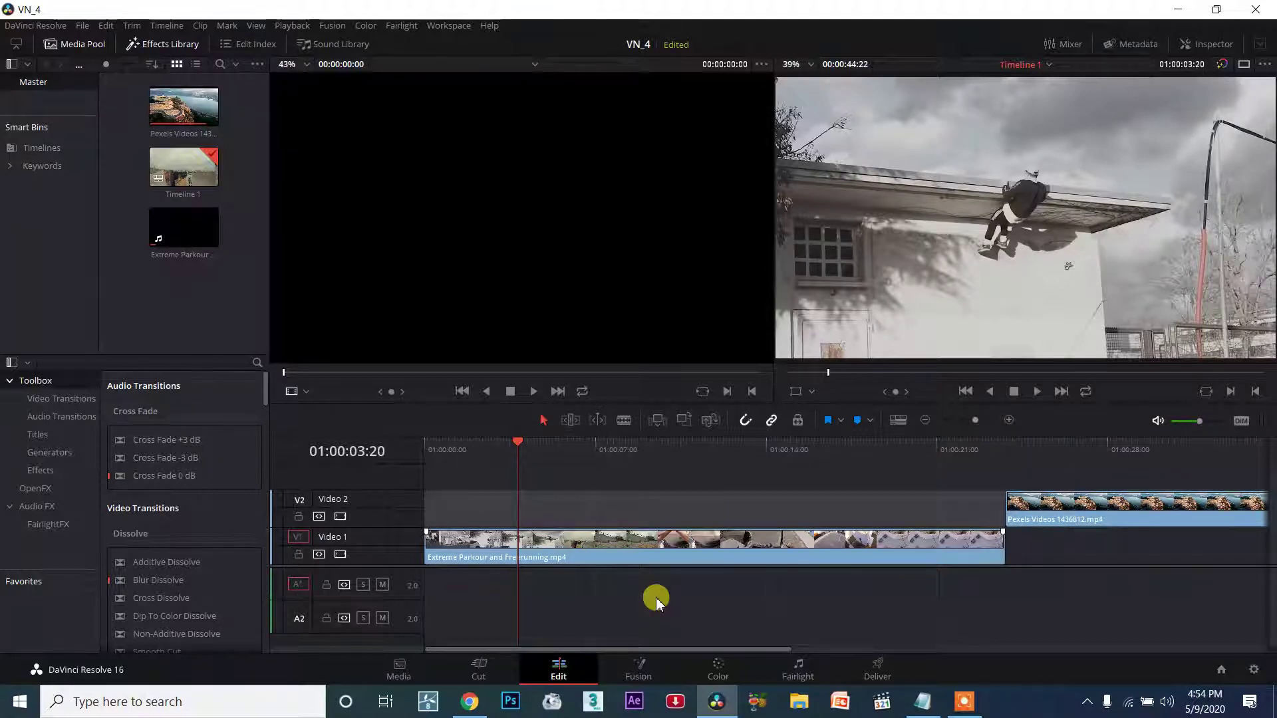
{"action": "left_click", "coordinate": [656, 541]}
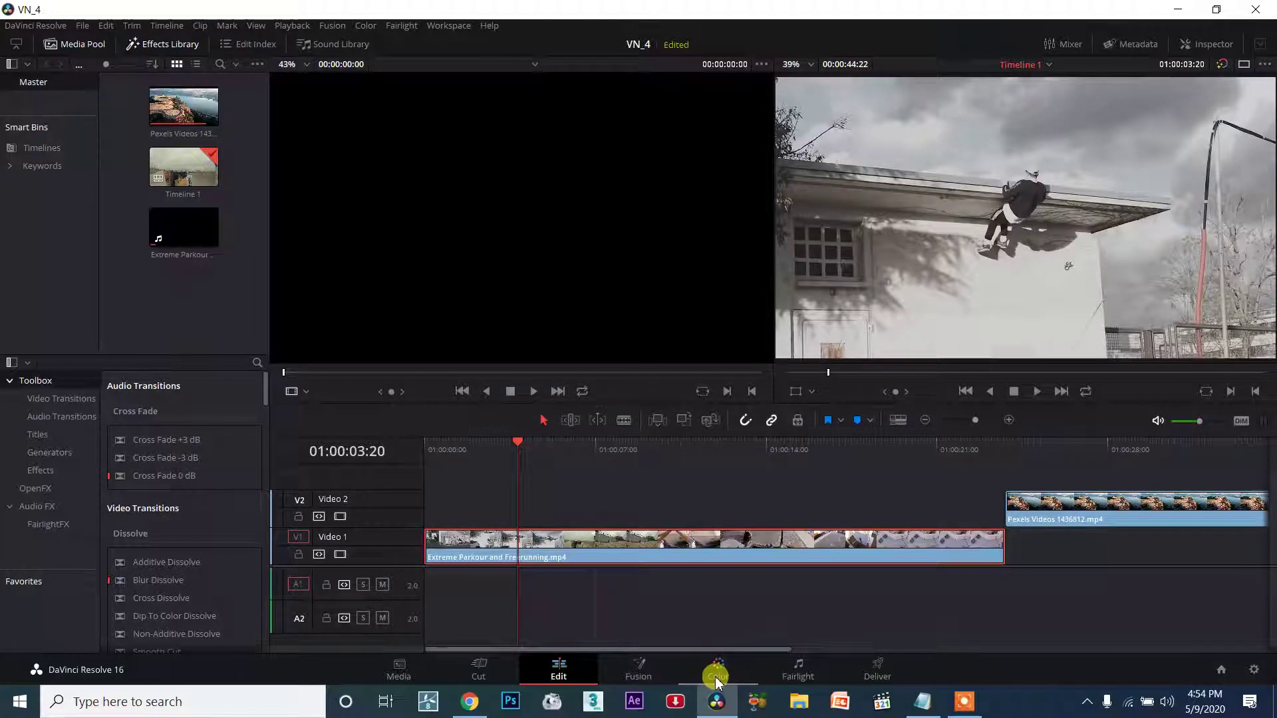
Show the parkour clip's retime controls, note 'cntrl + R' in dr note.txt, and minimize Notepad.
{"action": "key", "text": "ctrl+r"}
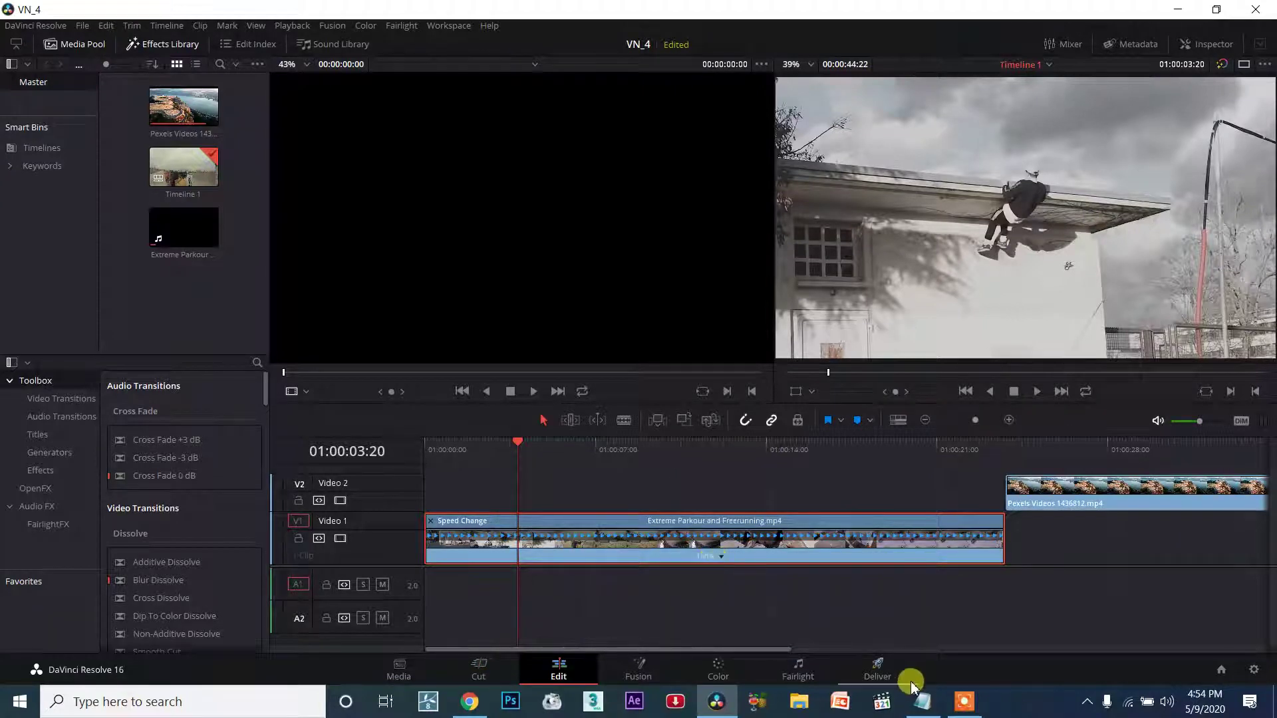
{"action": "left_click", "coordinate": [923, 702]}
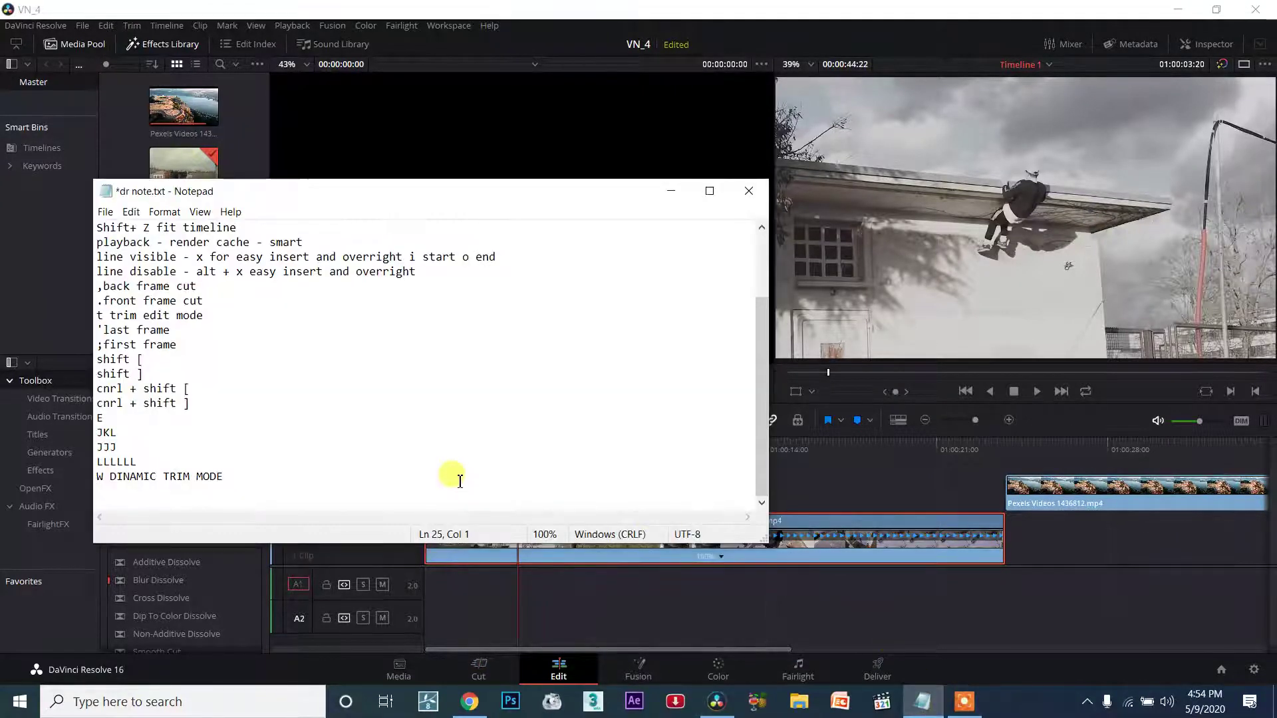
{"action": "type", "text": "cntrl"}
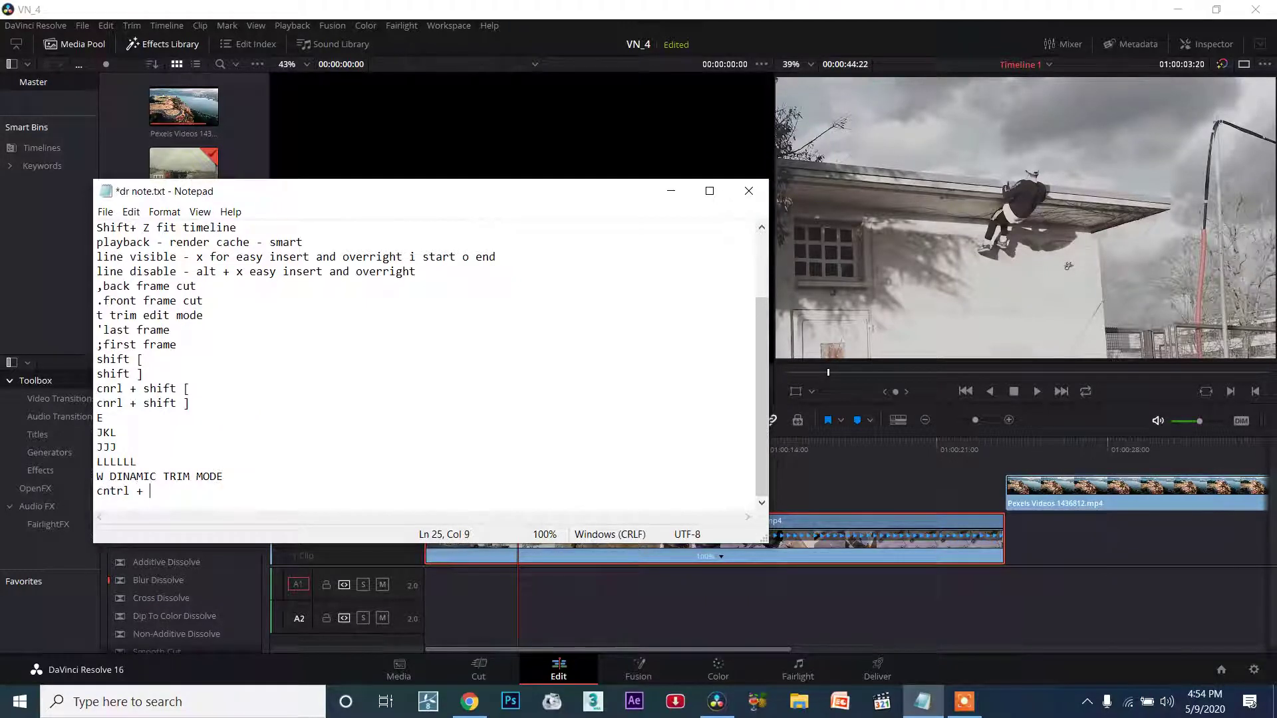
{"action": "type", "text": " + R"}
{"action": "left_click_drag", "start_coordinate": [160, 492], "coordinate": [46, 476]}
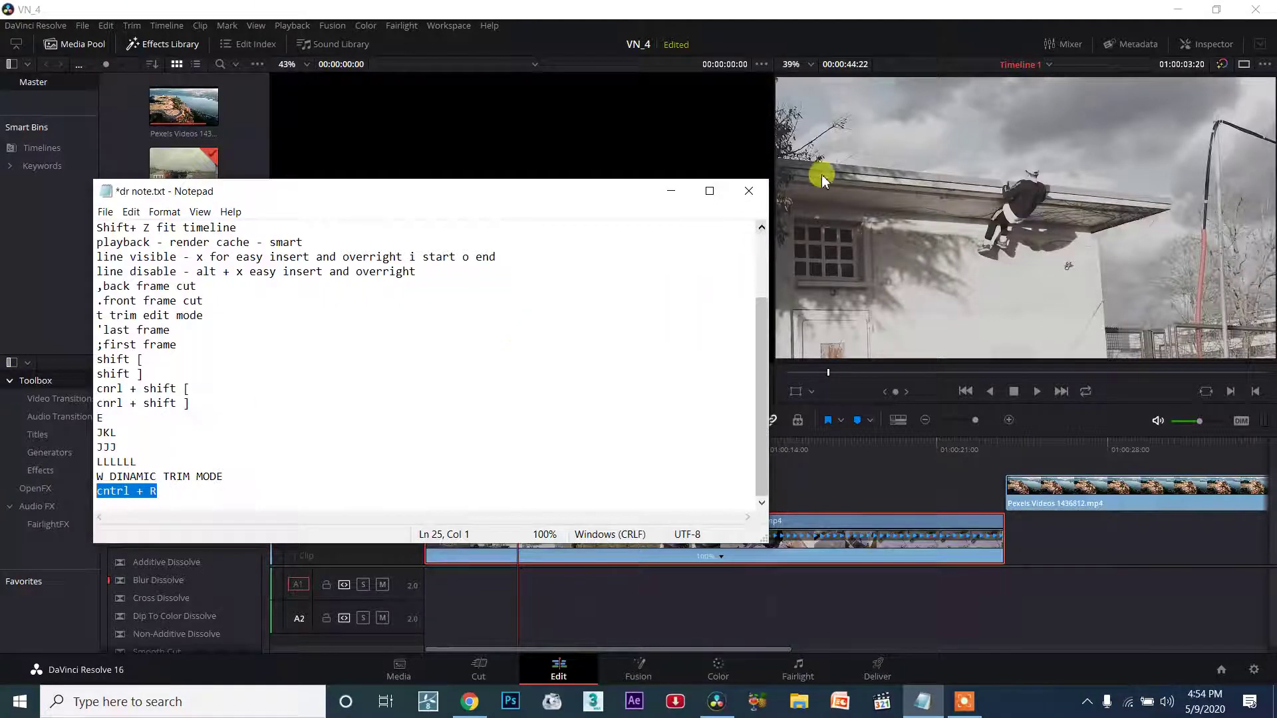
{"action": "left_click", "coordinate": [671, 191]}
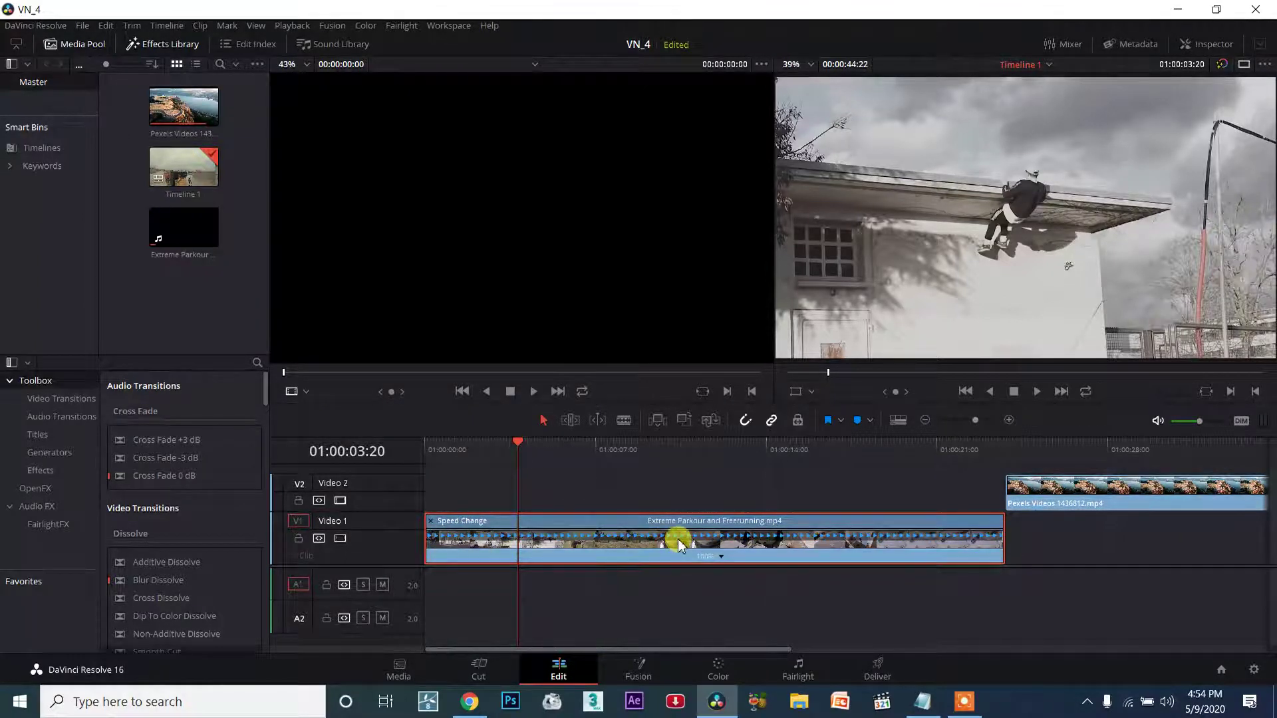
{"action": "left_click", "coordinate": [722, 561]}
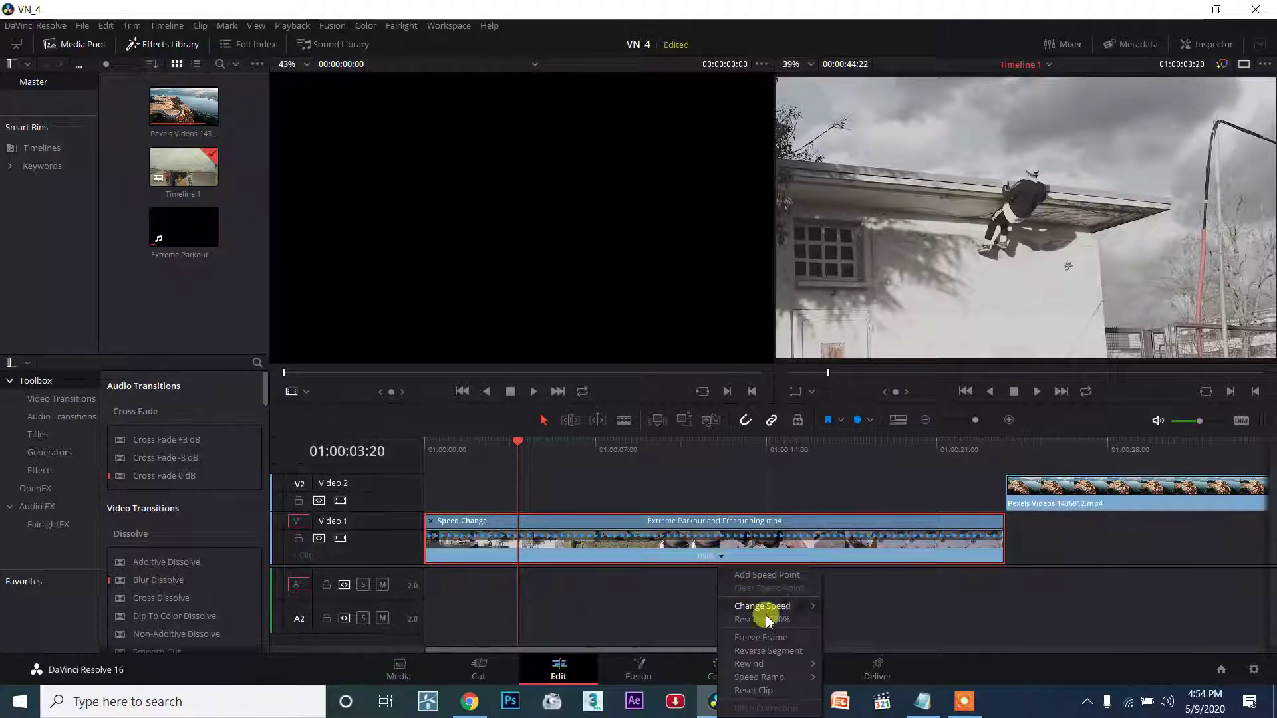
{"action": "mouse_move", "coordinate": [782, 612]}
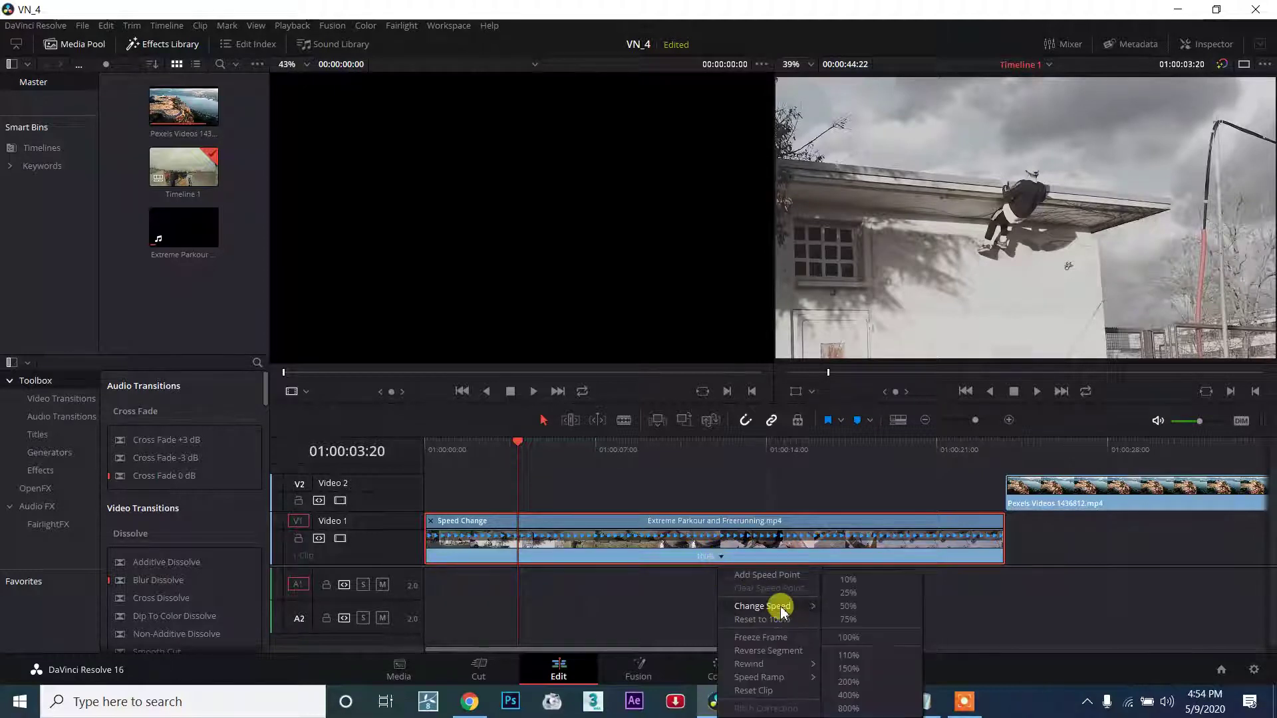
{"action": "left_click", "coordinate": [679, 601]}
{"action": "left_click", "coordinate": [697, 532]}
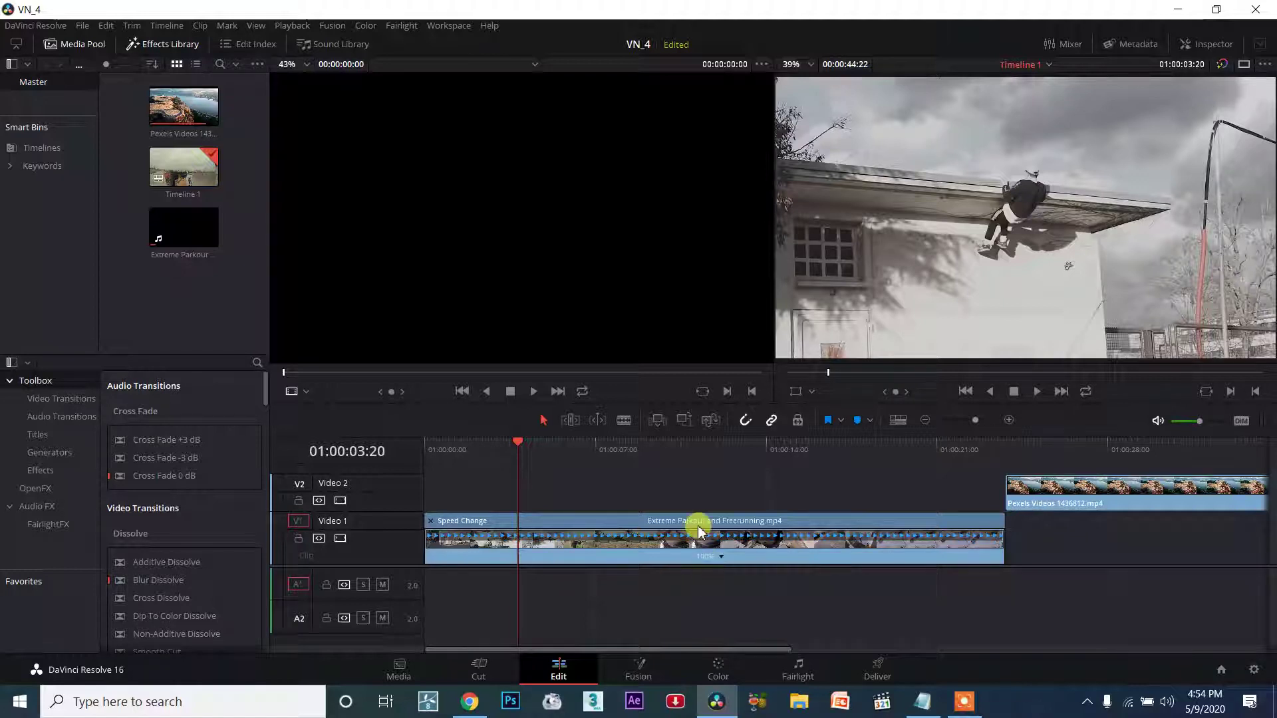
{"action": "left_click", "coordinate": [722, 558]}
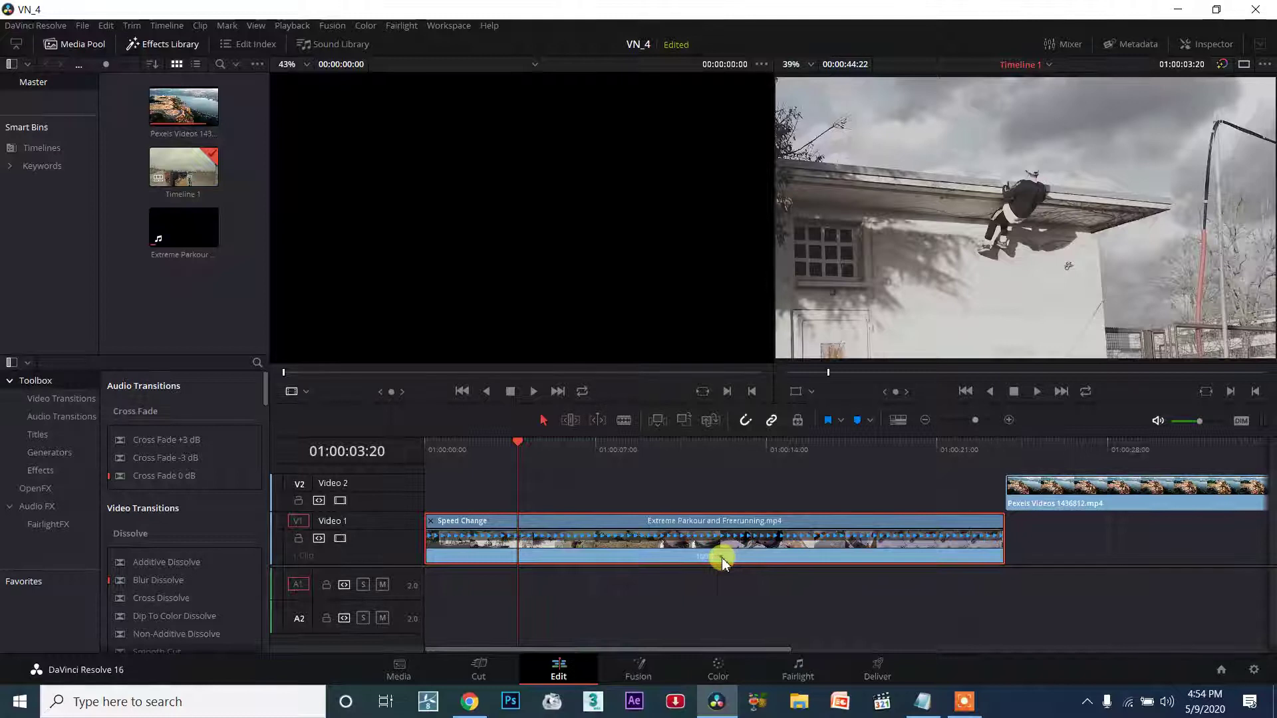
{"action": "left_click", "coordinate": [721, 557]}
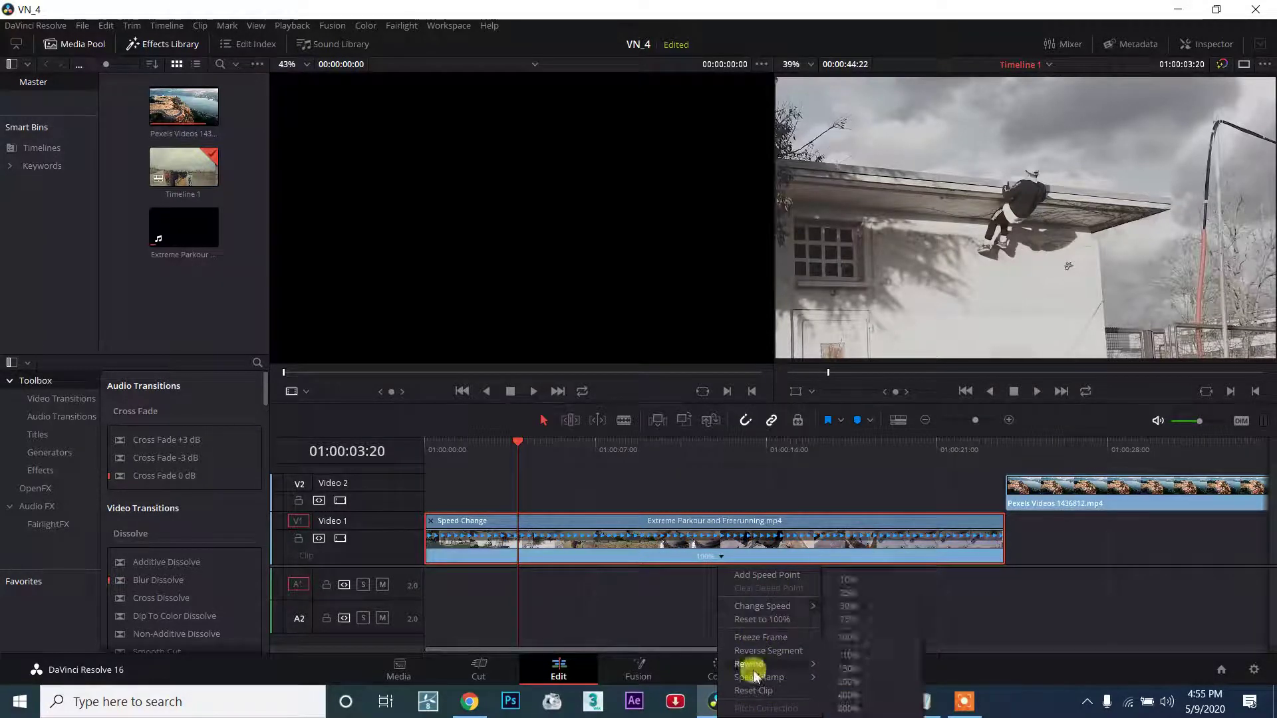
{"action": "left_click", "coordinate": [665, 593]}
{"action": "left_click", "coordinate": [669, 596]}
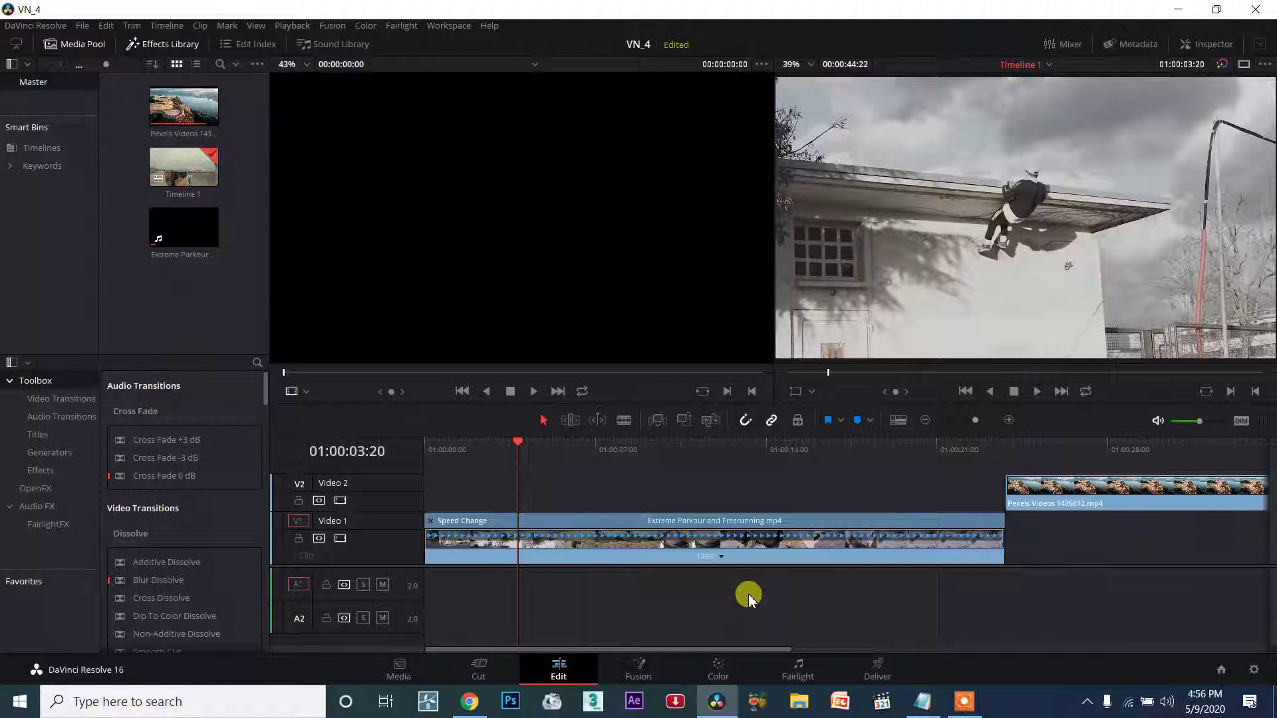
Scrub the playhead to 01:00:01:16, where the runner passes the white car.
{"action": "left_click_drag", "start_coordinate": [732, 569], "coordinate": [817, 632]}
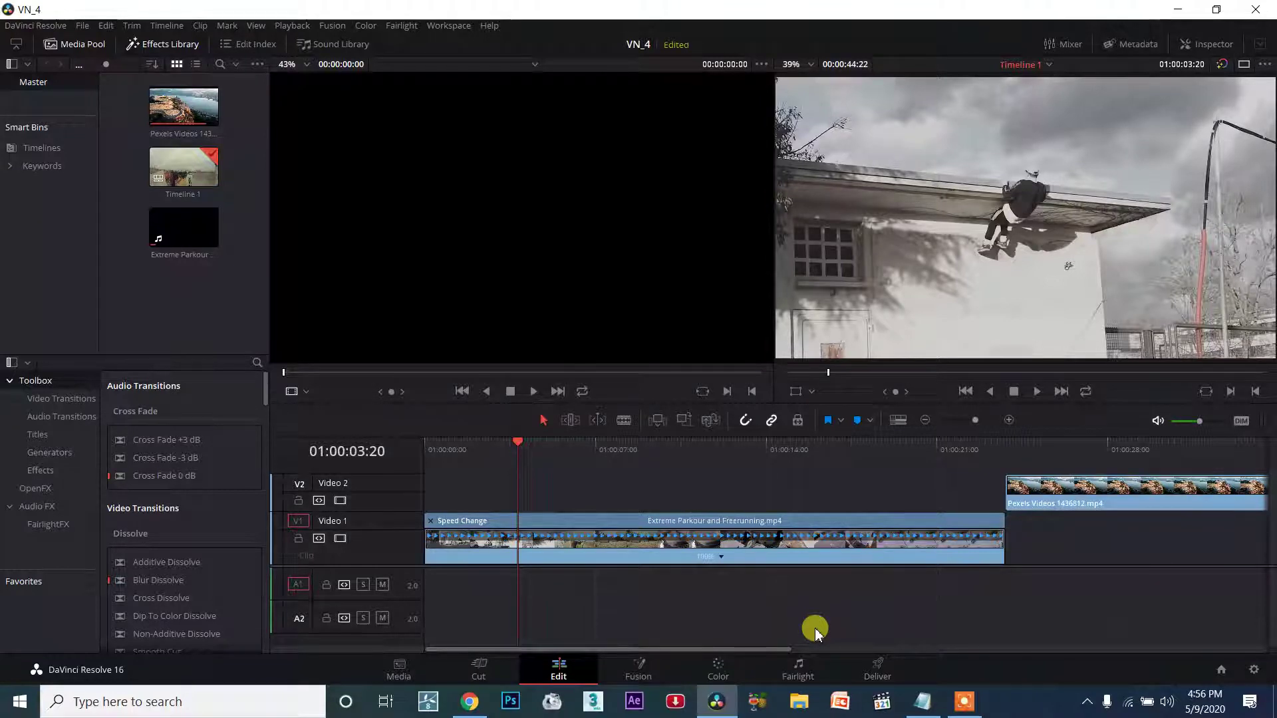
{"action": "left_click_drag", "start_coordinate": [504, 445], "coordinate": [465, 449]}
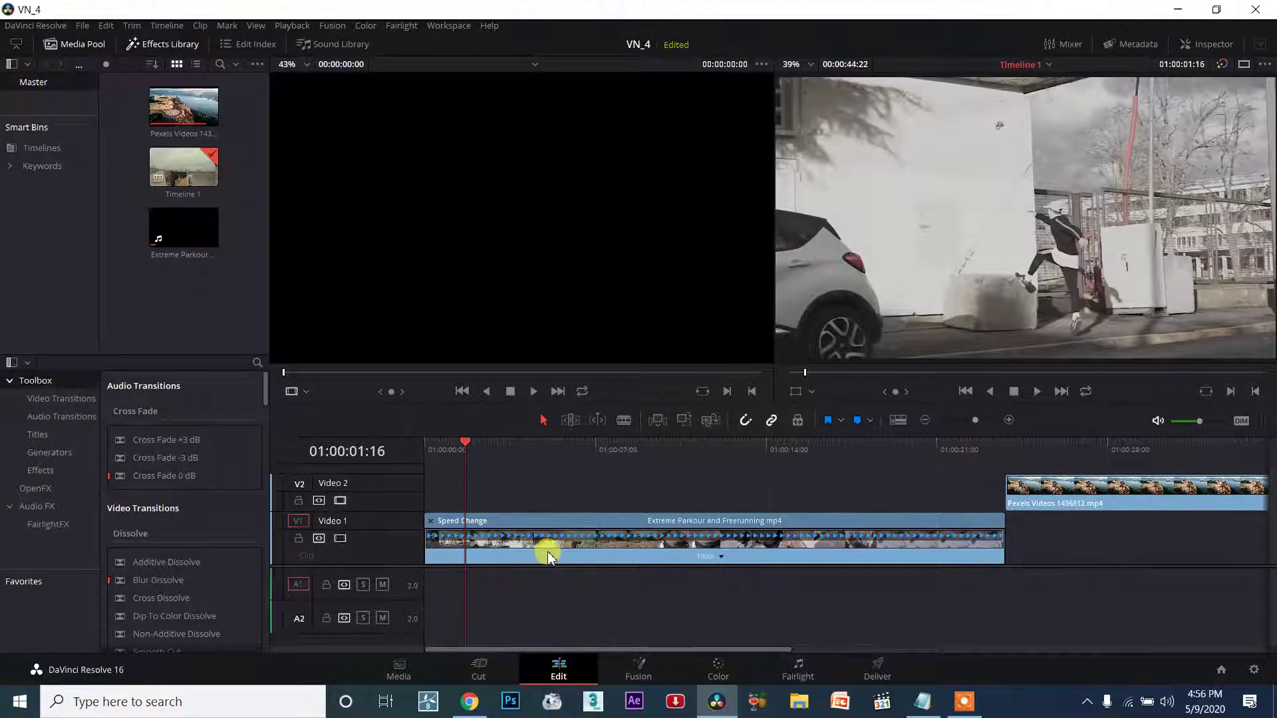
Add a speed point to the parkour clip at the playhead and zoom the timeline in.
{"action": "left_click", "coordinate": [720, 557]}
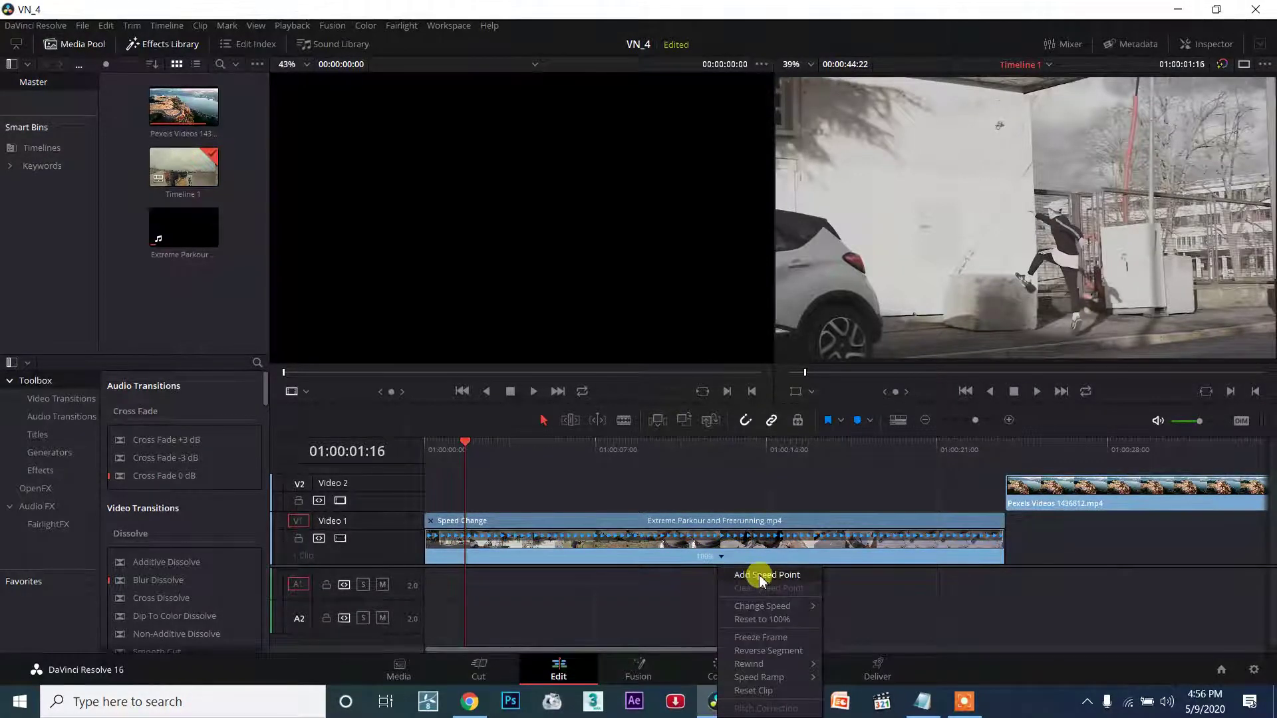
{"action": "left_click", "coordinate": [806, 578]}
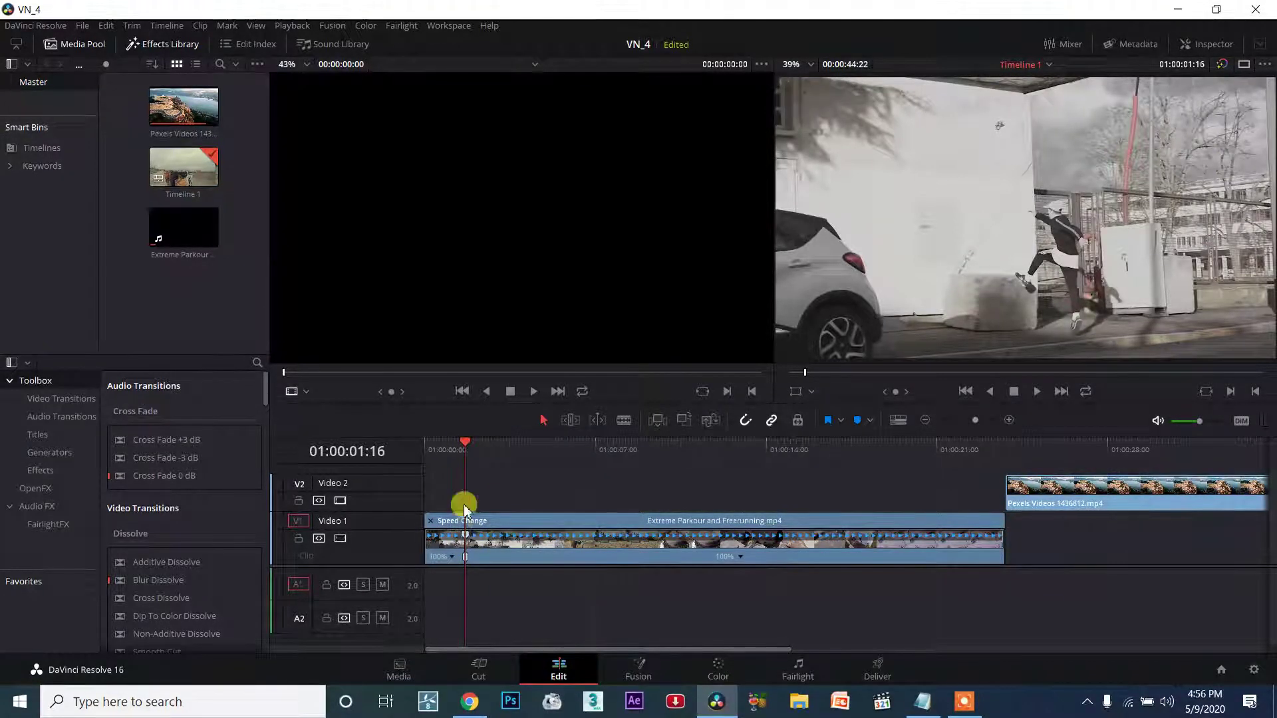
{"action": "key", "text": "ctrl+="}
{"action": "left_click_drag", "start_coordinate": [509, 448], "coordinate": [482, 448]}
{"action": "key", "text": "ctrl+="}
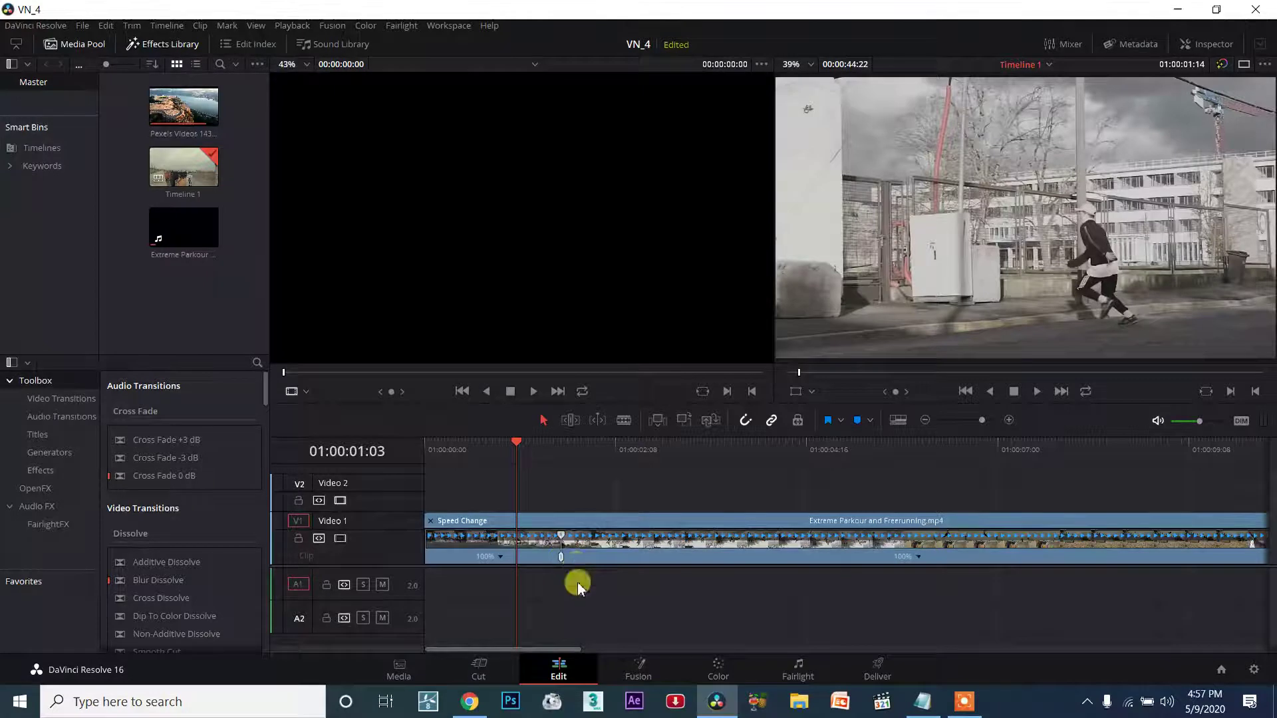
Scrub through the clip to review it and locate the next speed-change frame near 01:00:03:04.
{"action": "left_click_drag", "start_coordinate": [521, 446], "coordinate": [572, 561]}
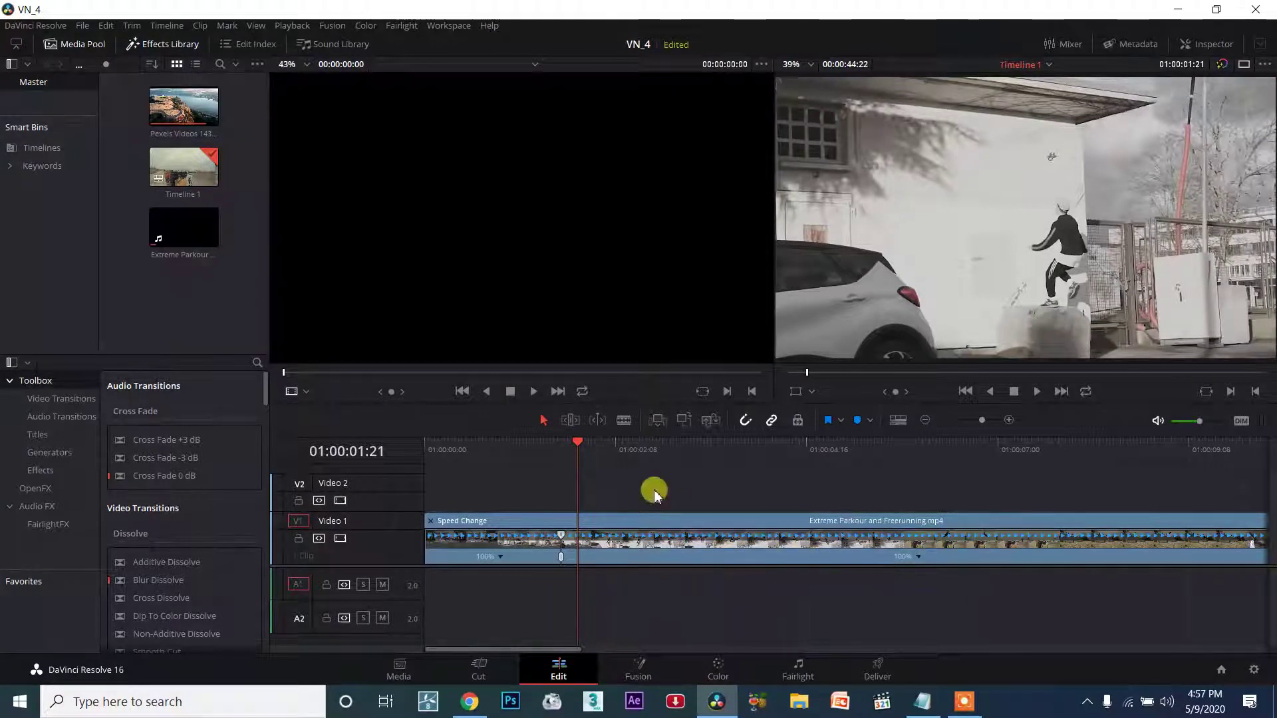
{"action": "left_click_drag", "start_coordinate": [571, 441], "coordinate": [506, 438]}
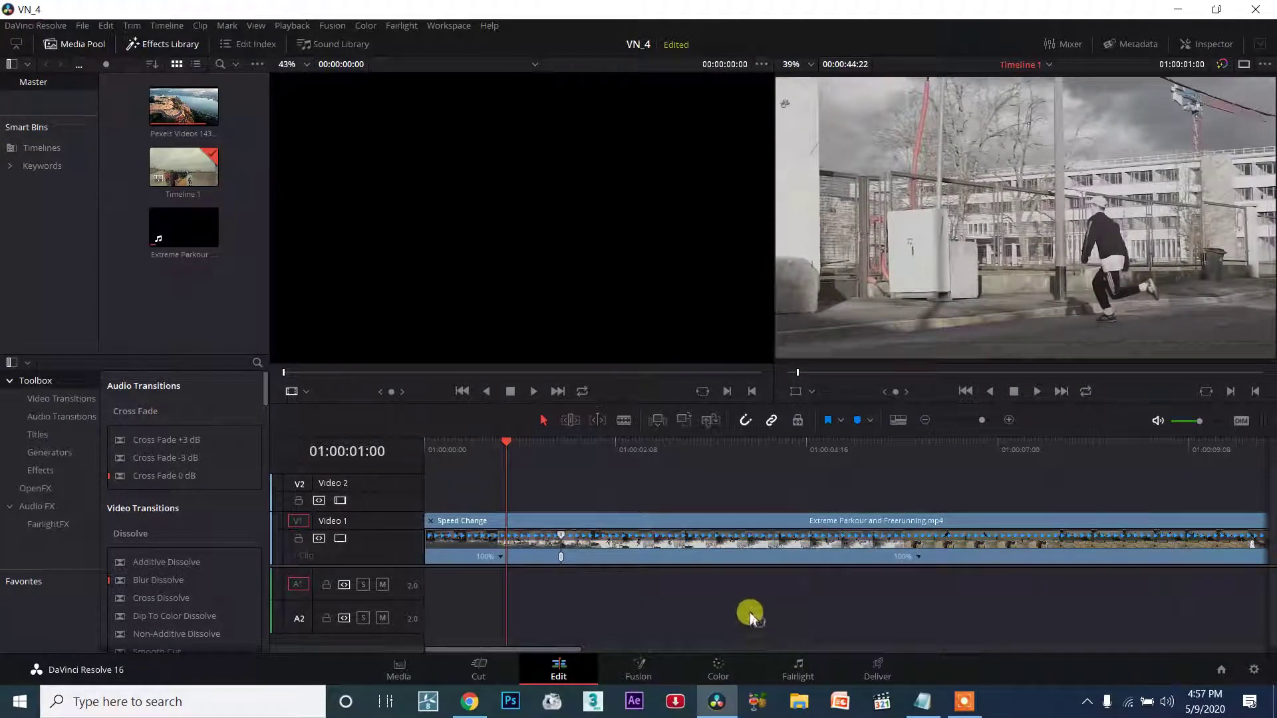
{"action": "left_click_drag", "start_coordinate": [749, 611], "coordinate": [680, 584]}
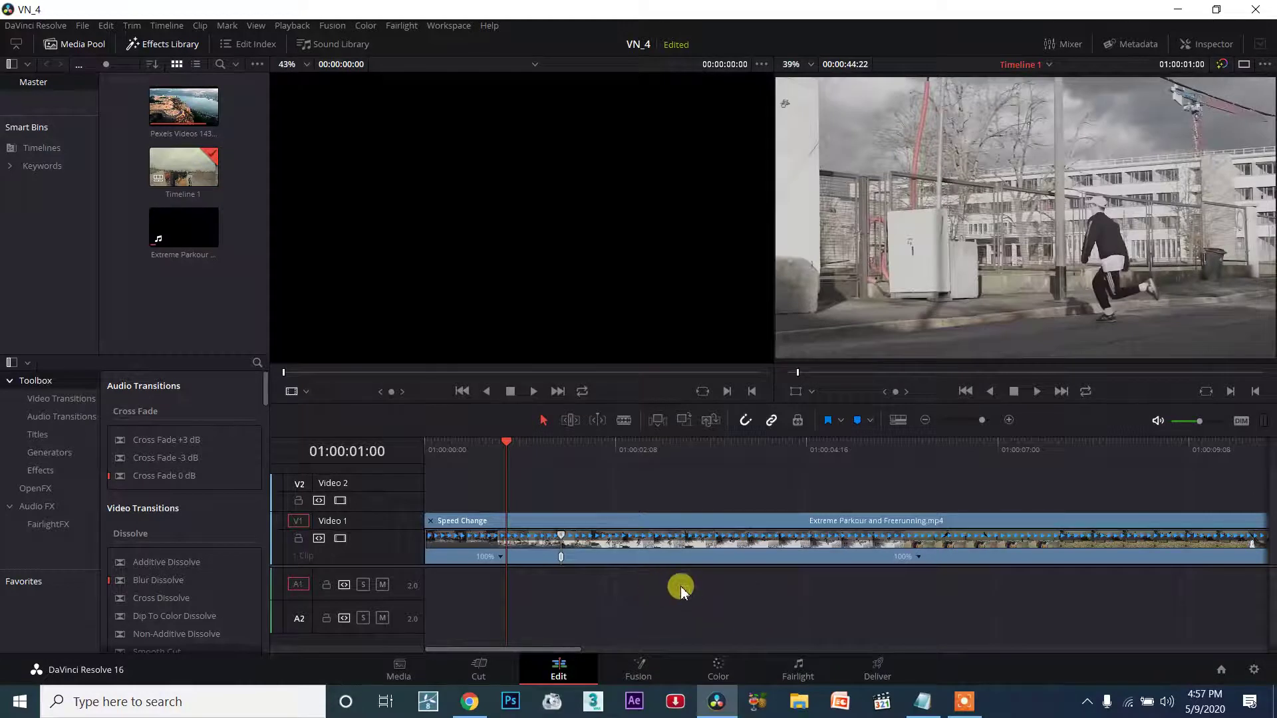
{"action": "left_click_drag", "start_coordinate": [757, 612], "coordinate": [911, 579]}
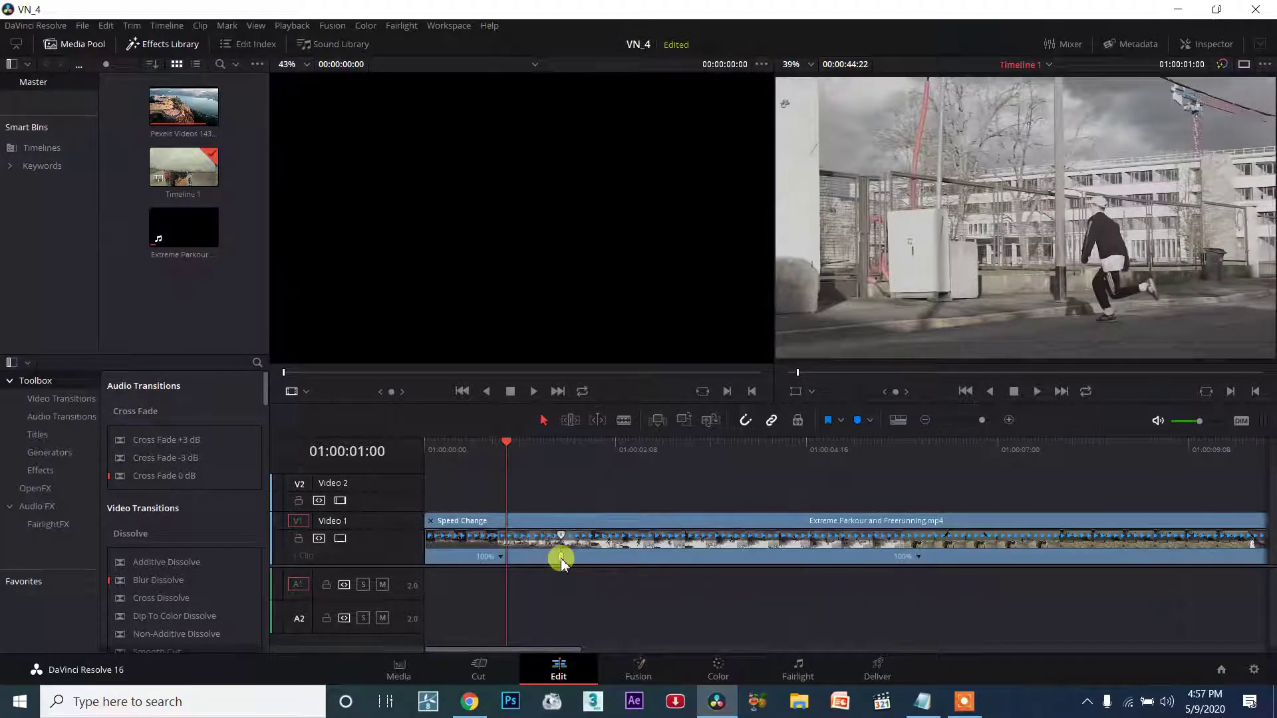
{"action": "left_click", "coordinate": [749, 450]}
{"action": "left_click", "coordinate": [683, 449]}
{"action": "left_click_drag", "start_coordinate": [628, 449], "coordinate": [731, 501]}
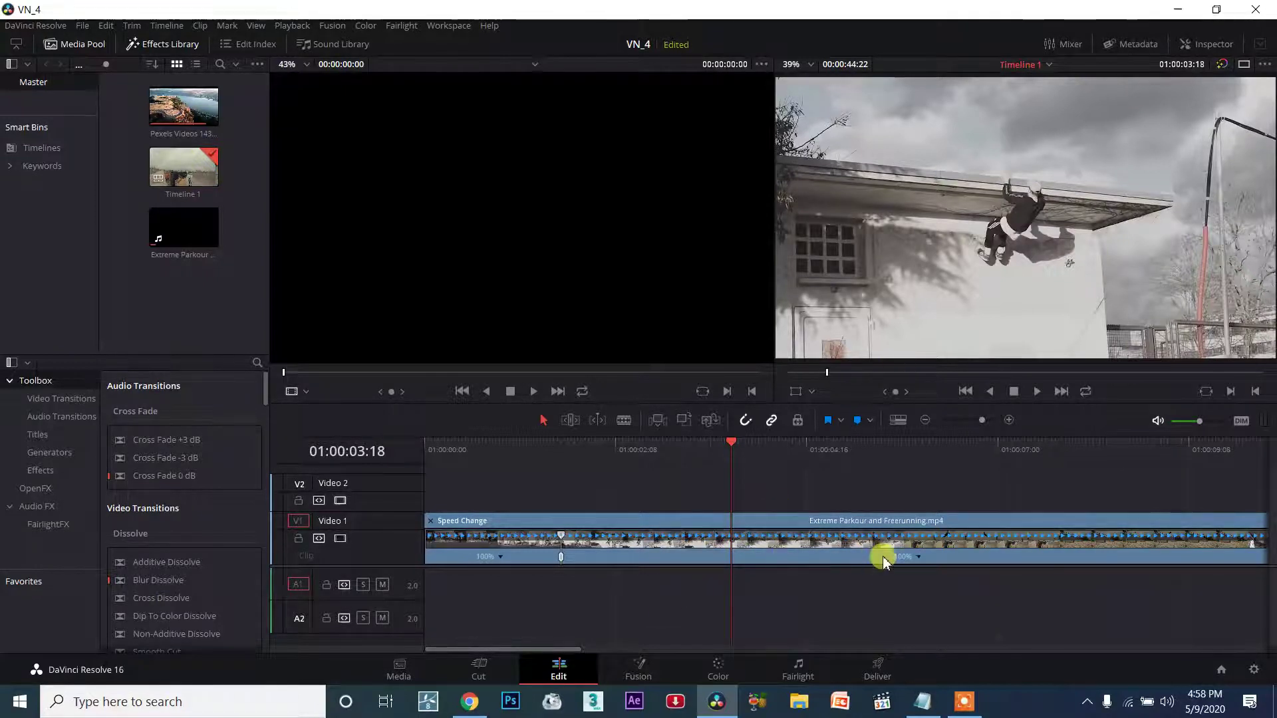
Add a second speed point near 01:00:03:18, then move the playhead back to 01:00:03:02.
{"action": "left_click", "coordinate": [917, 556]}
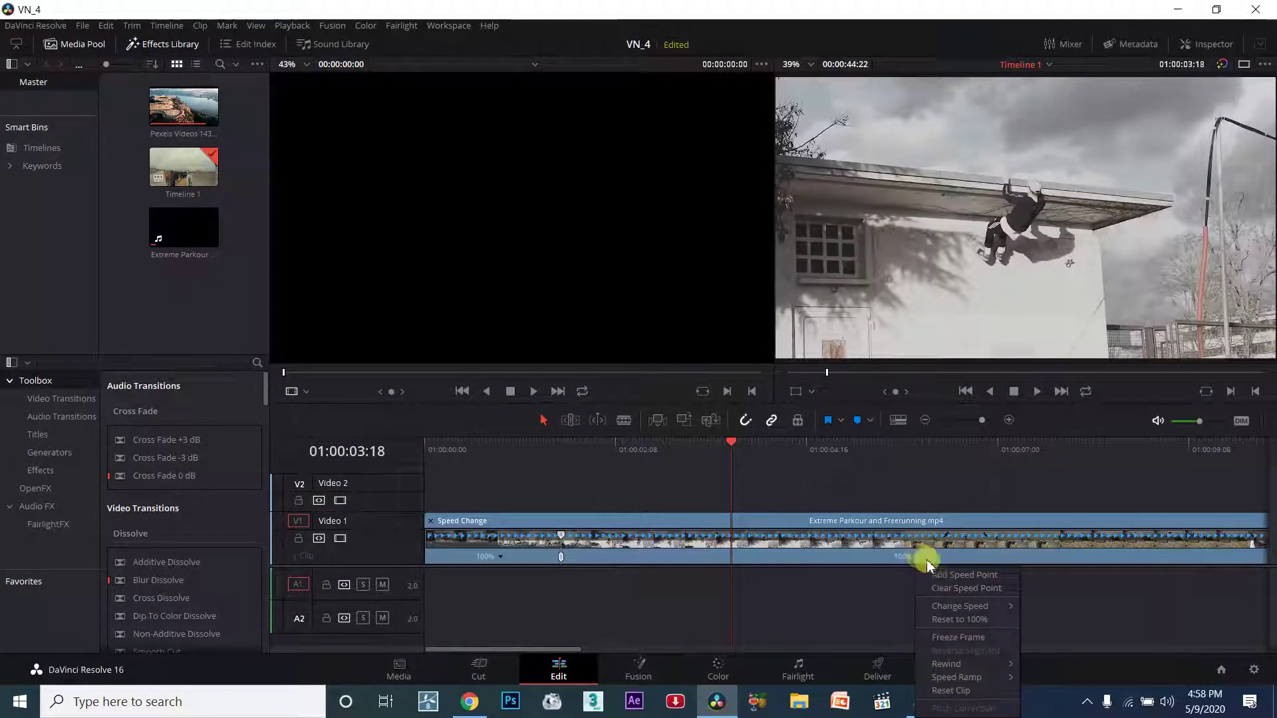
{"action": "left_click", "coordinate": [963, 576]}
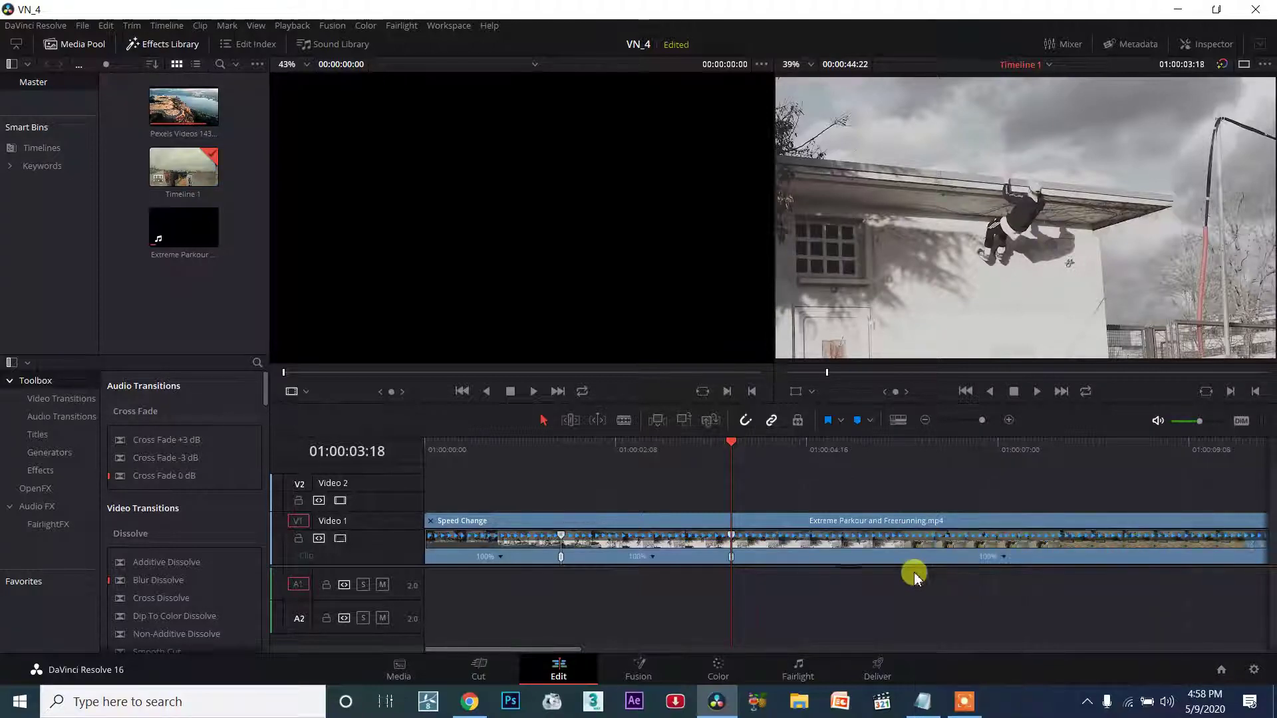
{"action": "left_click_drag", "start_coordinate": [728, 453], "coordinate": [700, 464]}
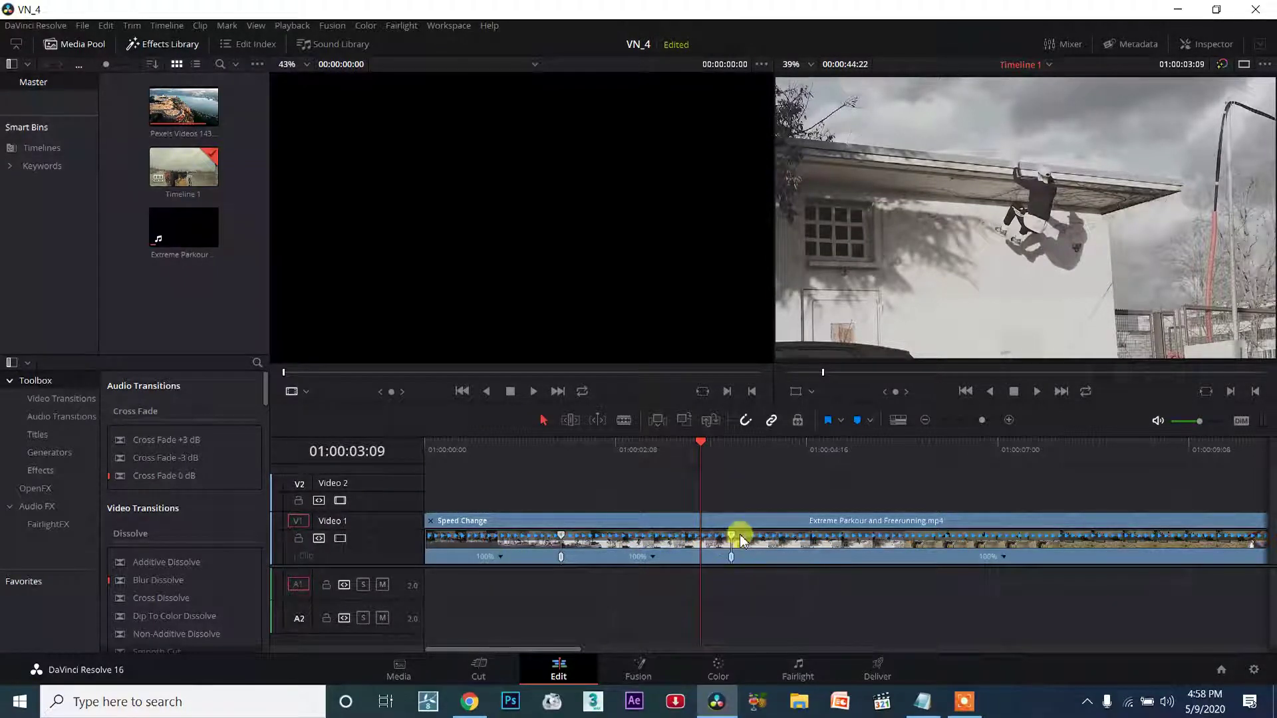
{"action": "left_click_drag", "start_coordinate": [697, 451], "coordinate": [661, 451]}
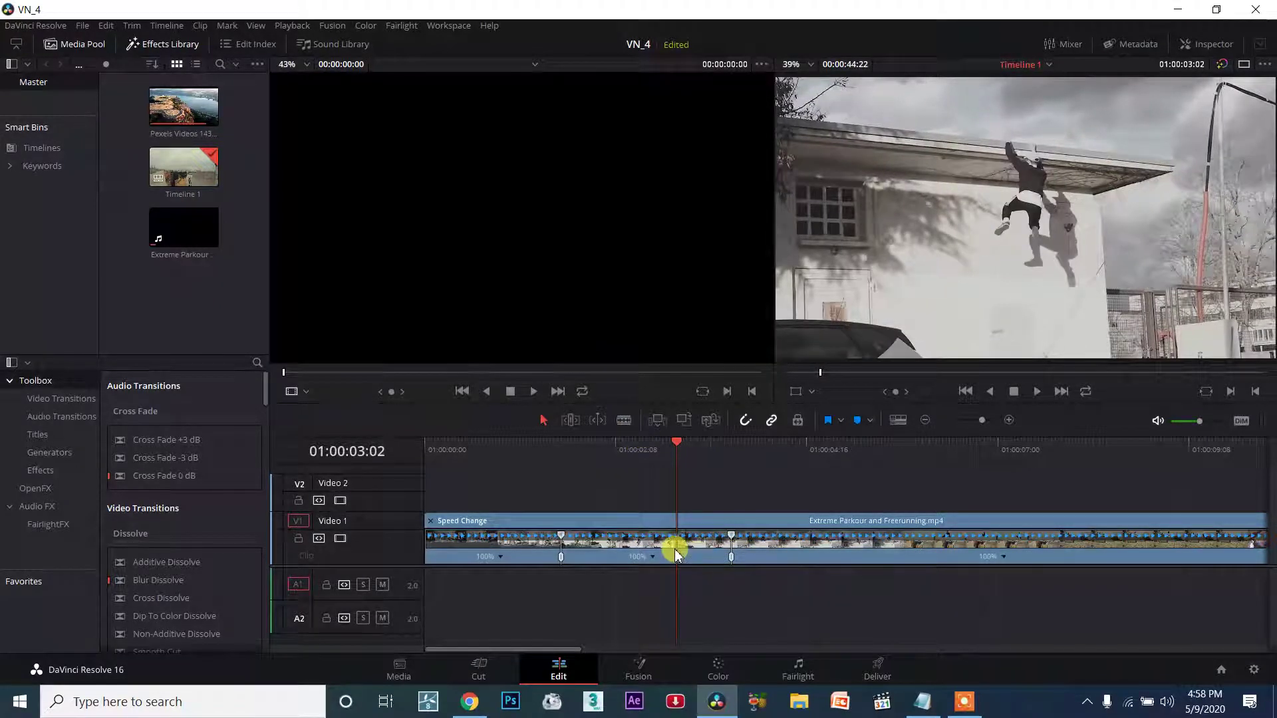
Turn on Trim Edit Mode and park the playhead on the first speed point at 01:00:01:16.
{"action": "left_click", "coordinate": [571, 421]}
{"action": "left_click", "coordinate": [685, 448]}
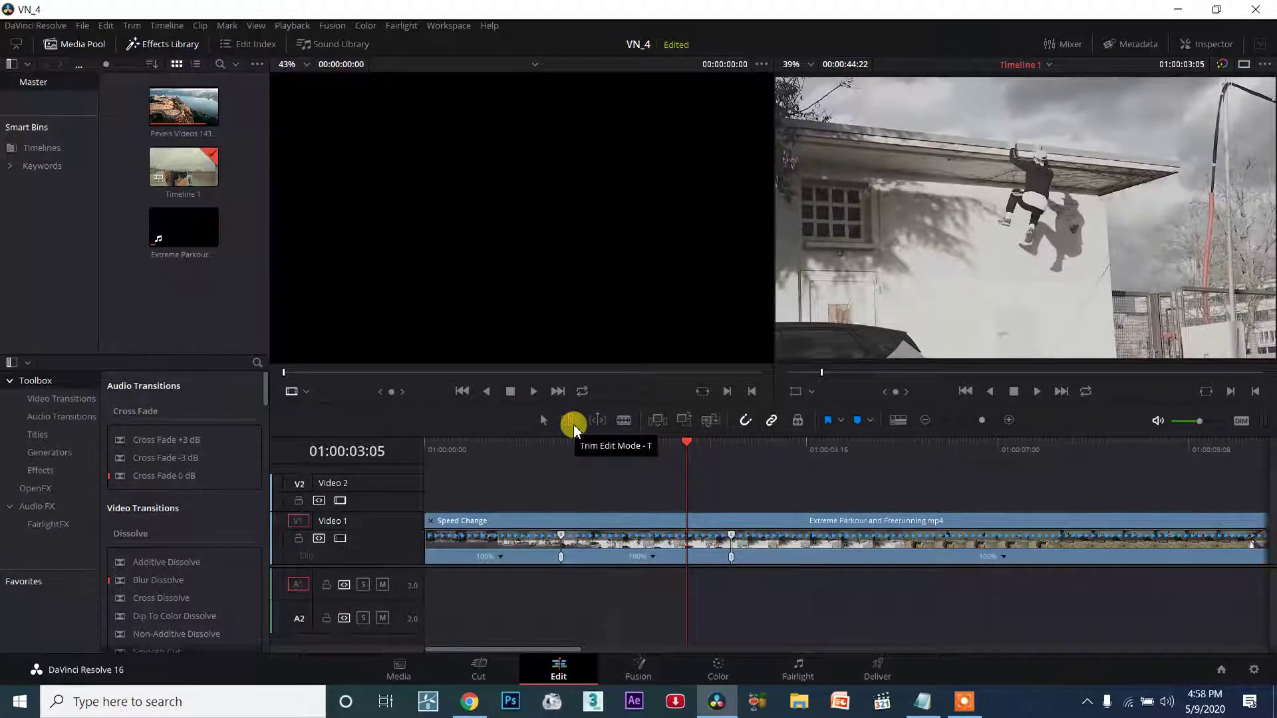
{"action": "left_click", "coordinate": [690, 446]}
{"action": "left_click", "coordinate": [686, 446]}
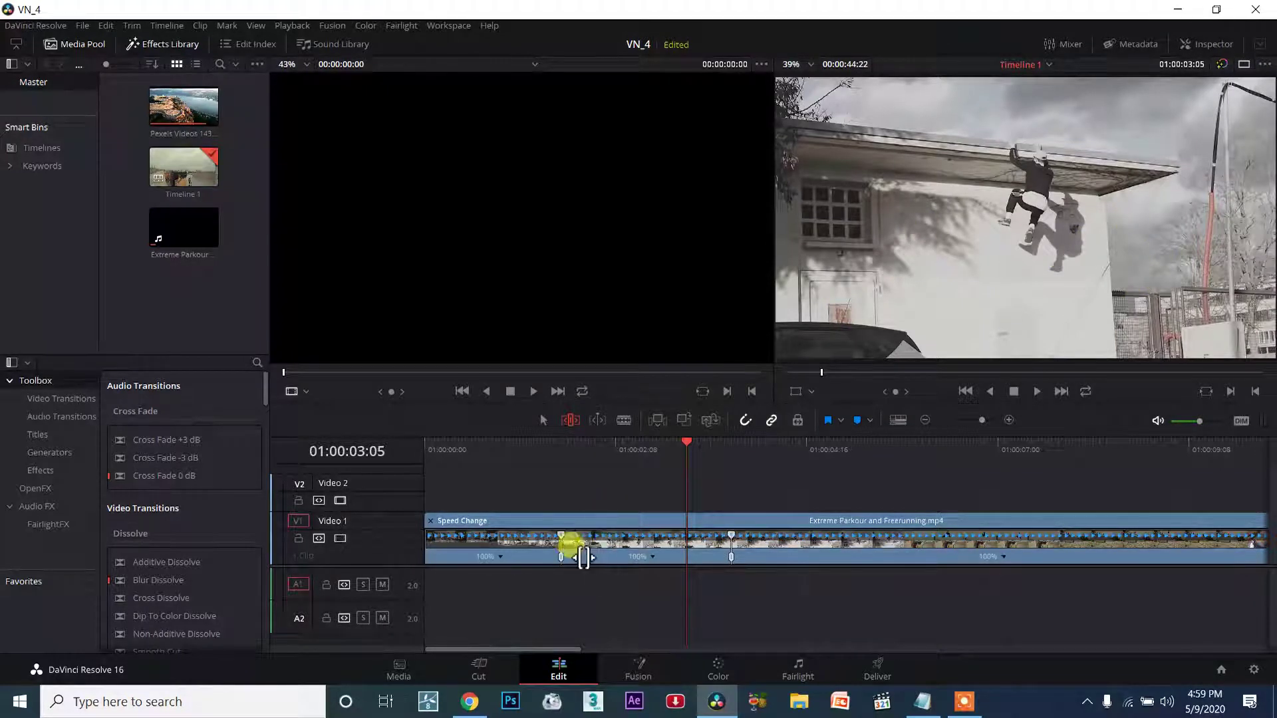
{"action": "left_click", "coordinate": [558, 455]}
{"action": "left_click", "coordinate": [561, 454]}
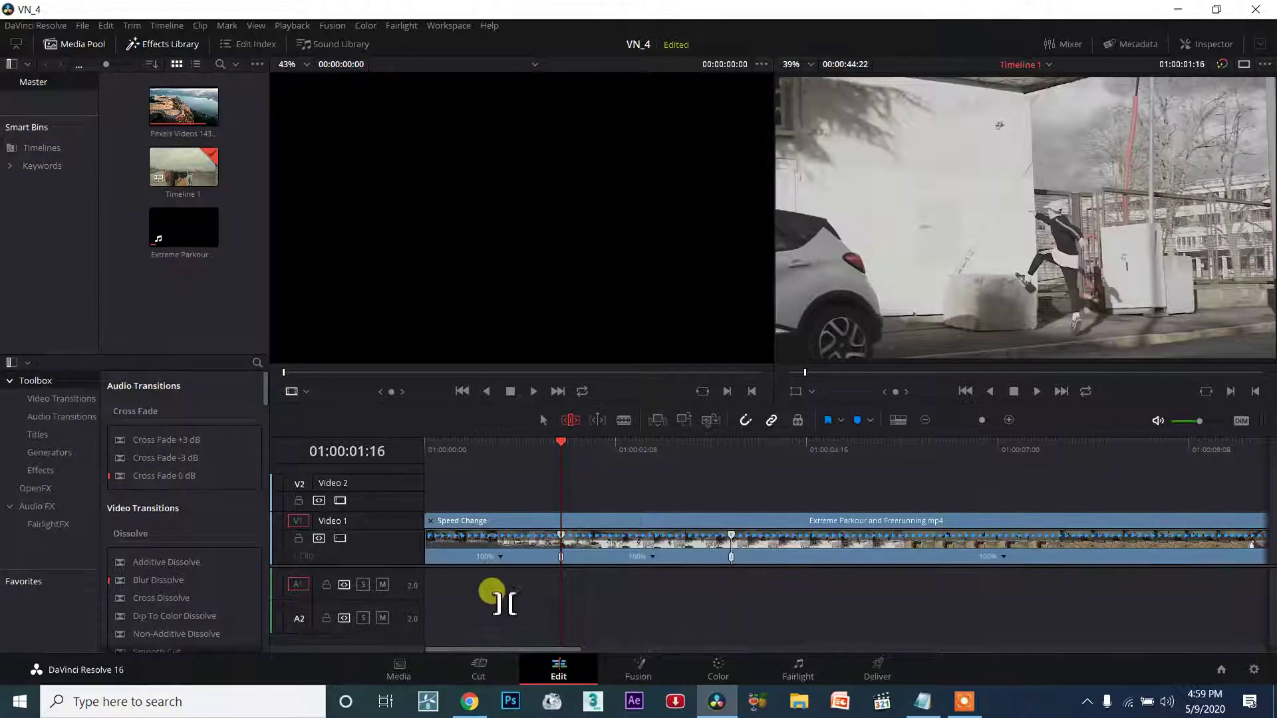
Set the parkour clip's first segment to play at 400% speed.
{"action": "left_click", "coordinate": [507, 562]}
{"action": "left_click", "coordinate": [500, 556]}
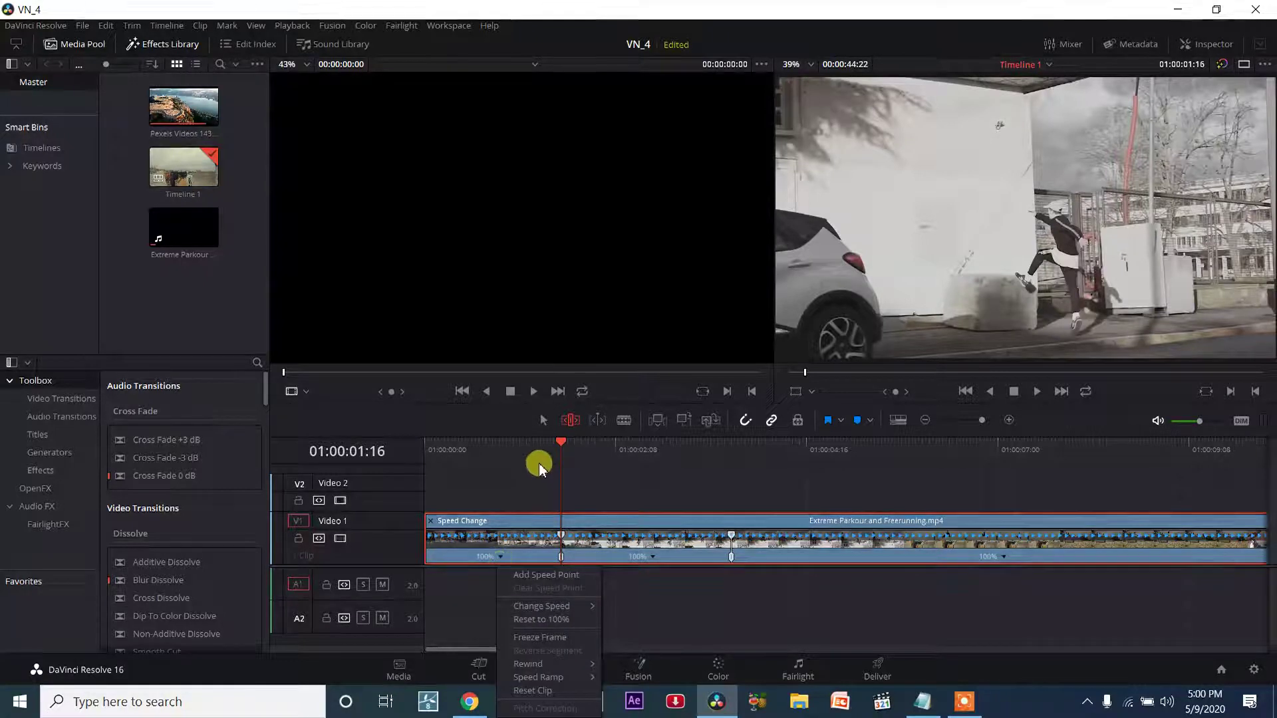
{"action": "mouse_move", "coordinate": [541, 606]}
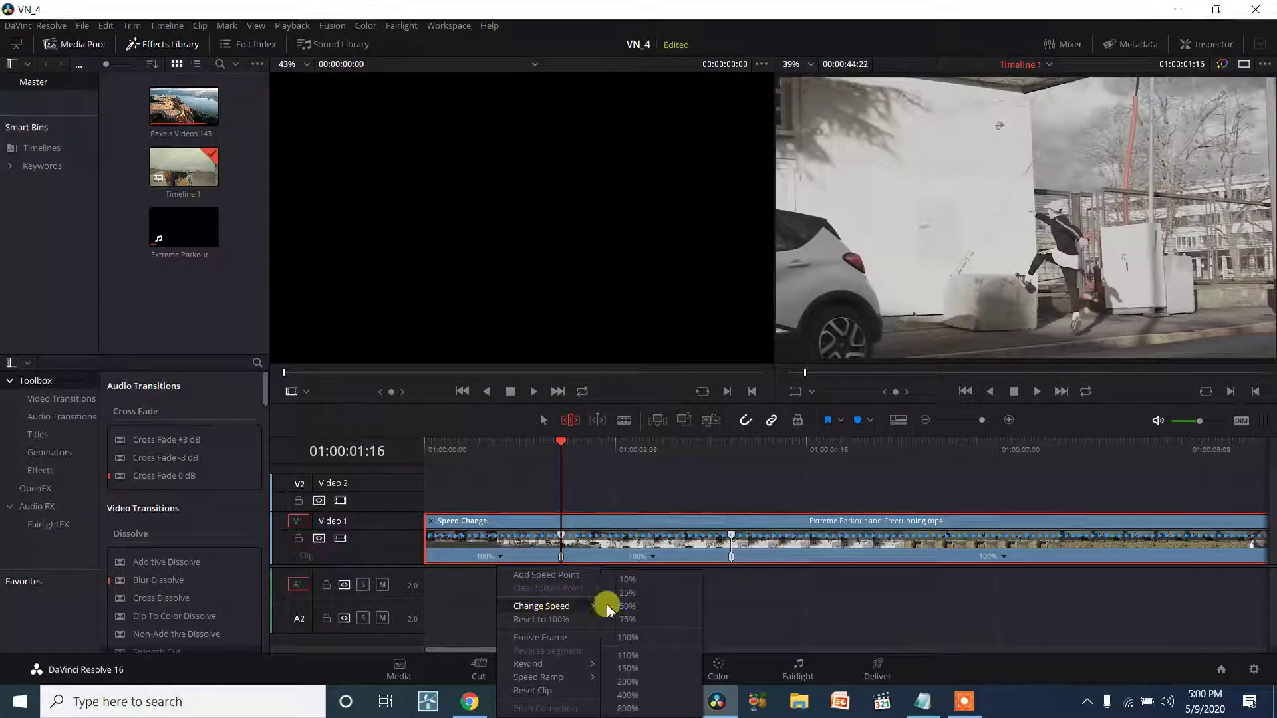
{"action": "left_click", "coordinate": [640, 698]}
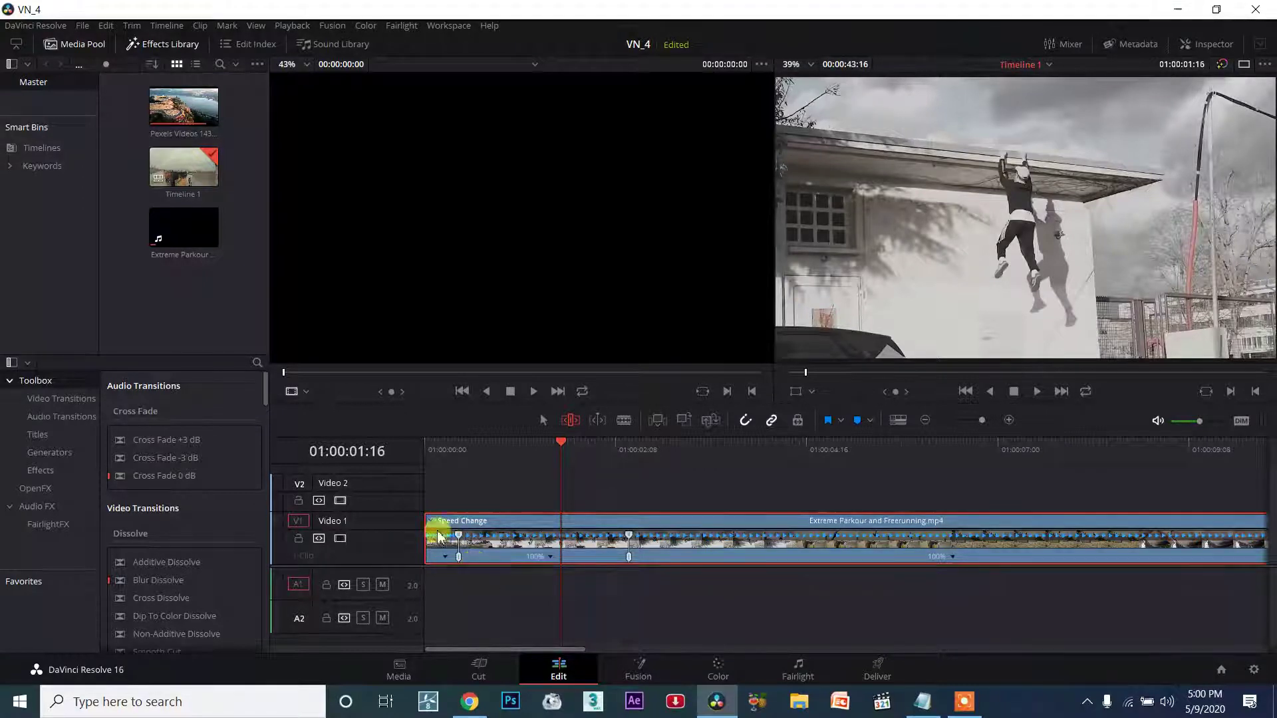
Play the retimed clip from the start, then undo the 400% speed change.
{"action": "left_click_drag", "start_coordinate": [472, 442], "coordinate": [383, 441]}
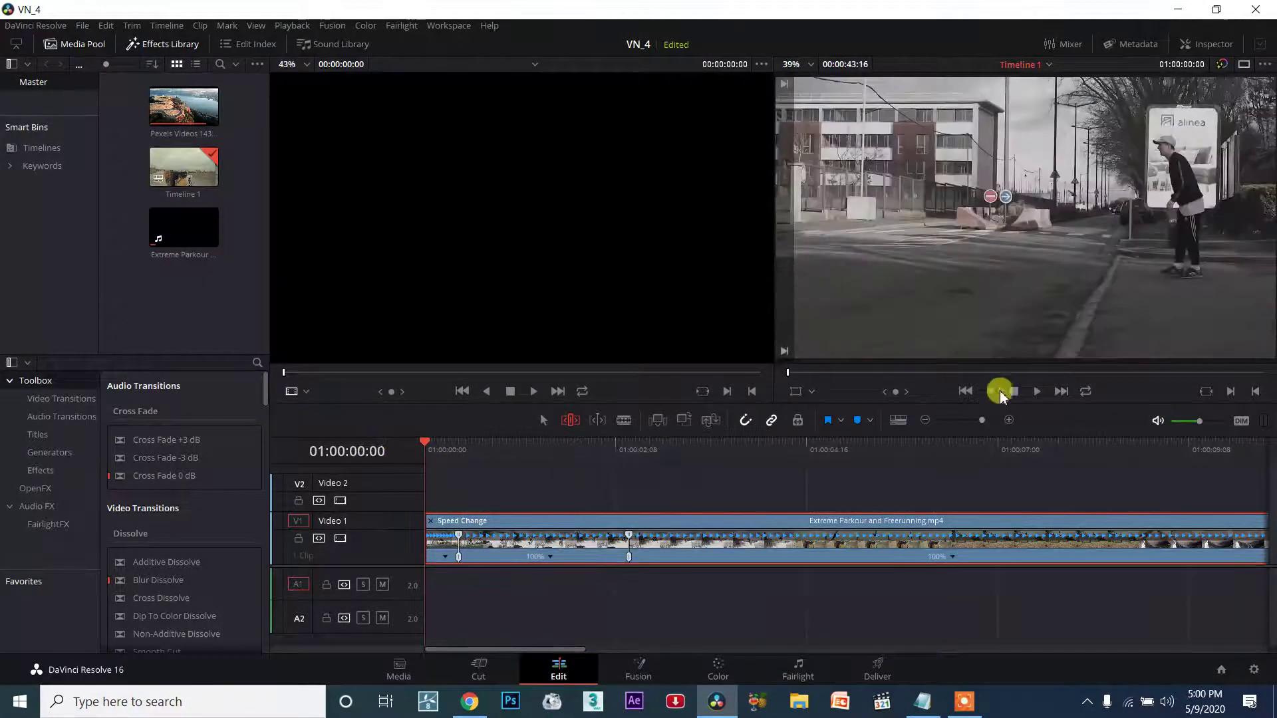
{"action": "left_click", "coordinate": [1036, 391]}
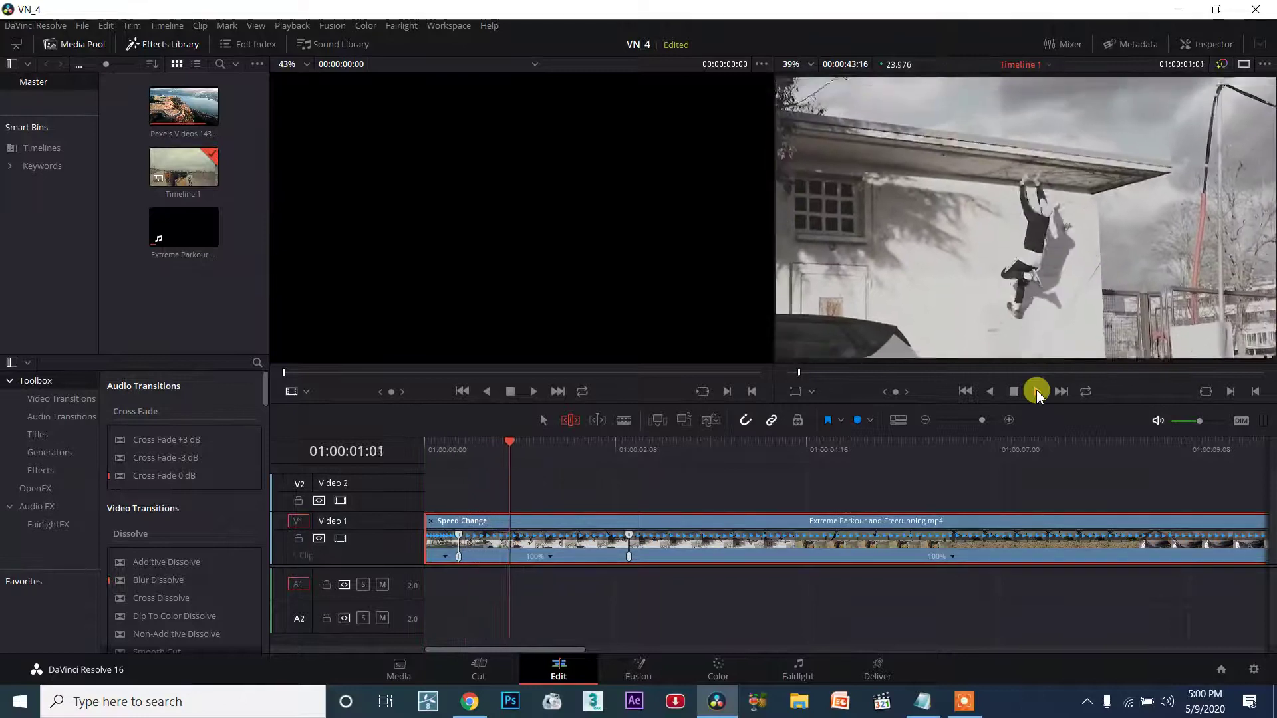
{"action": "left_click", "coordinate": [1014, 392]}
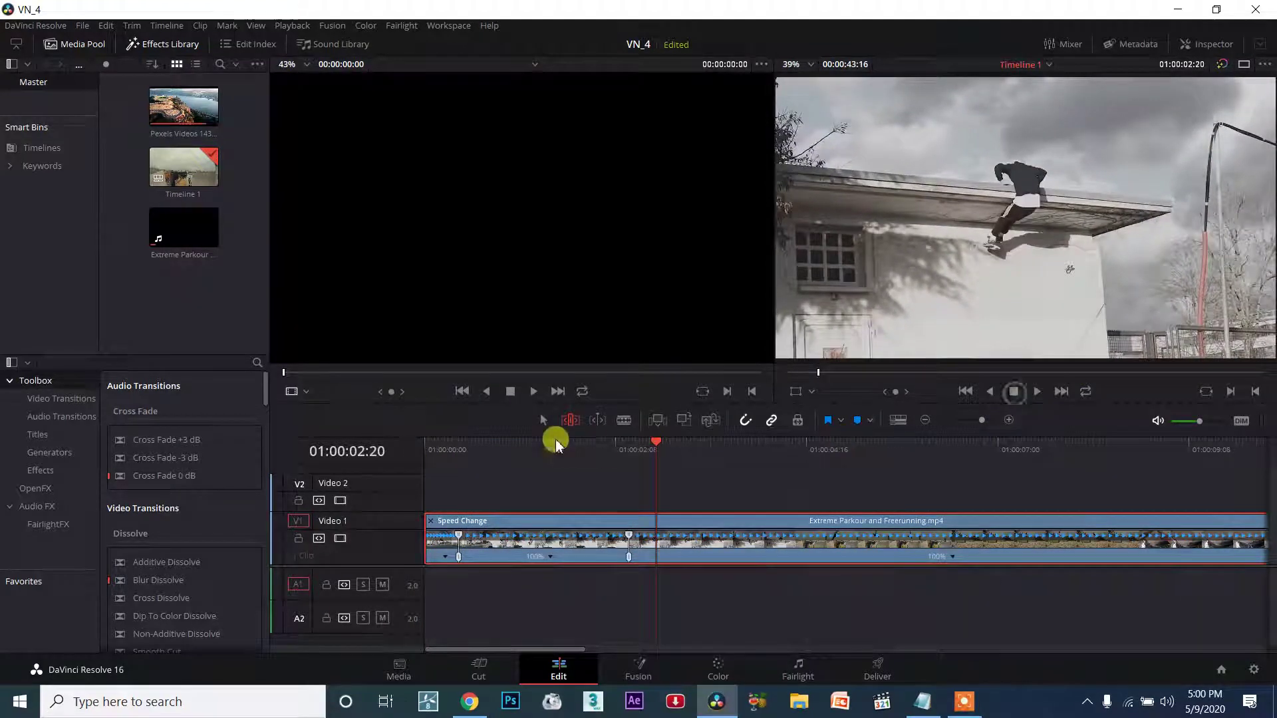
{"action": "left_click_drag", "start_coordinate": [463, 454], "coordinate": [355, 450]}
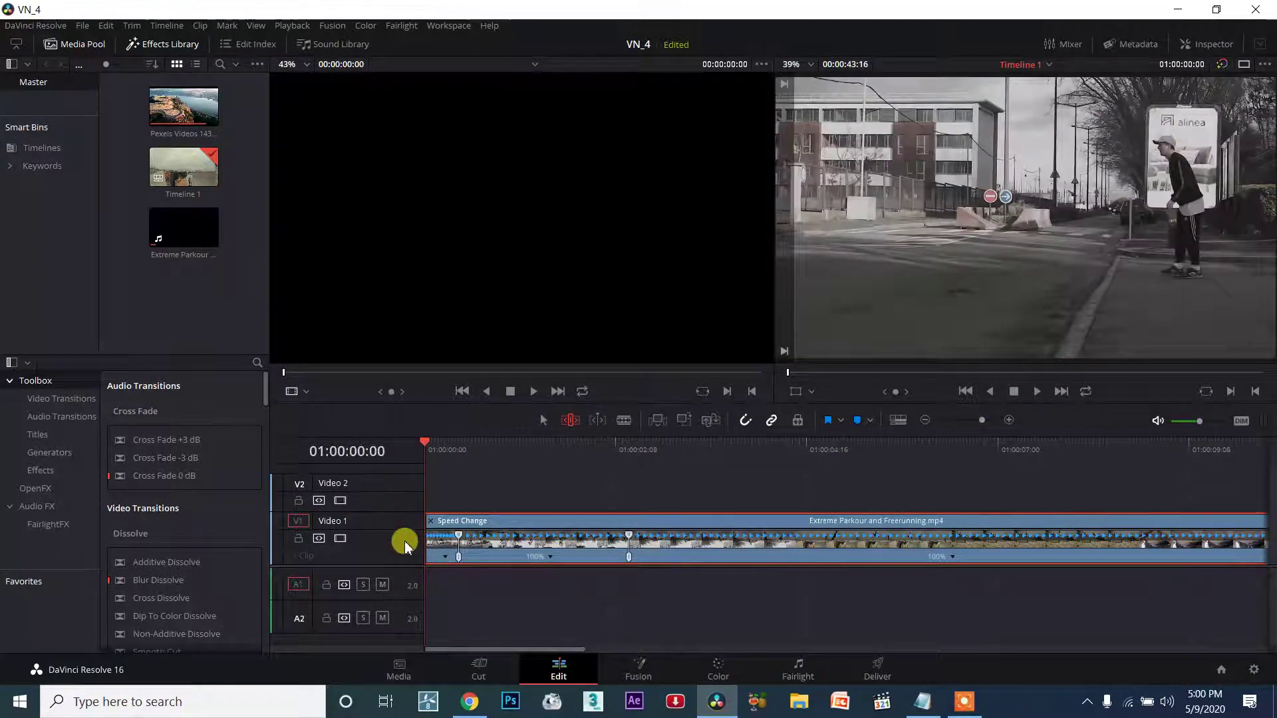
{"action": "key", "text": "ctrl+z"}
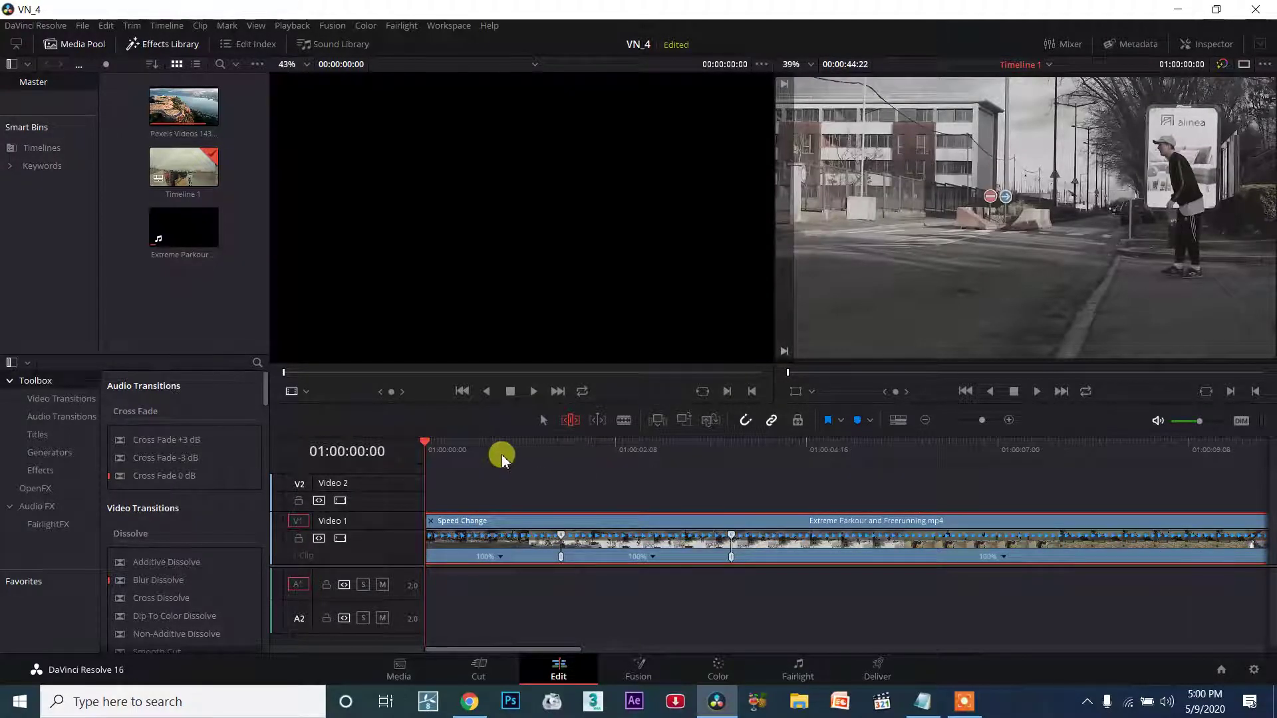
Drag the first speed point slightly later on the parkour clip's retime bar, checking around 01:00:01:12.
{"action": "left_click", "coordinate": [576, 447]}
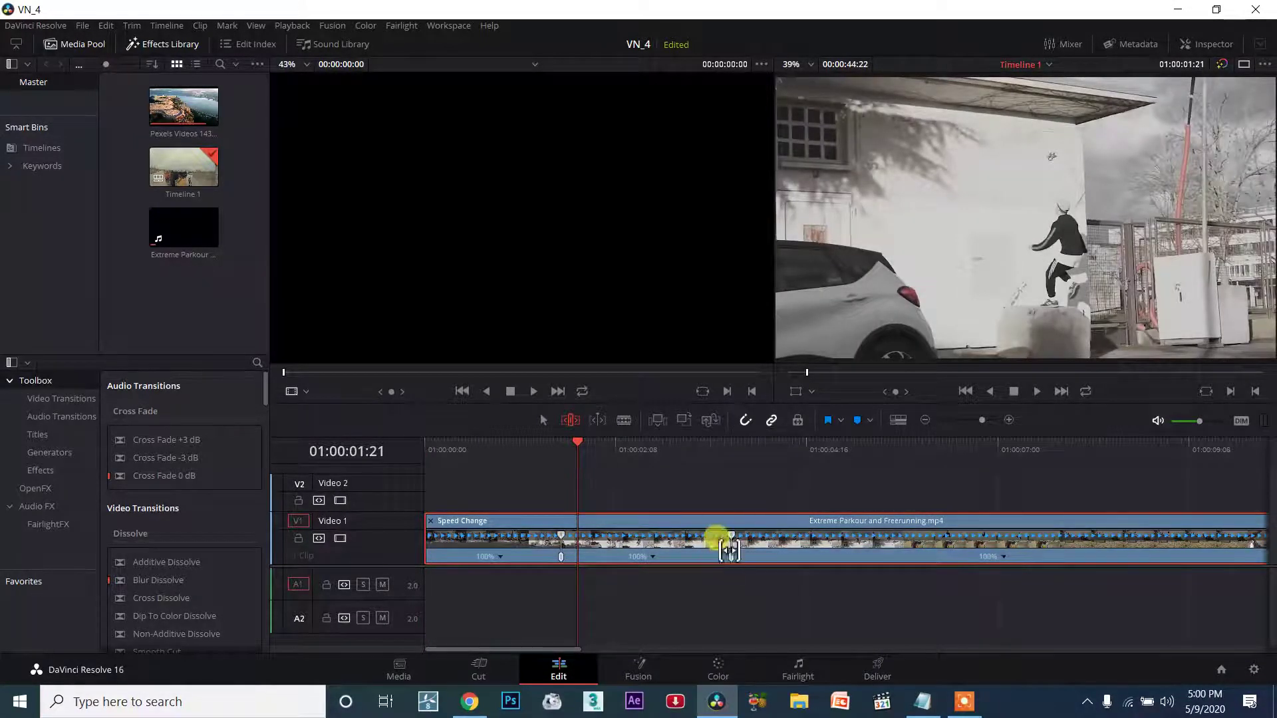
{"action": "left_click_drag", "start_coordinate": [570, 459], "coordinate": [510, 458]}
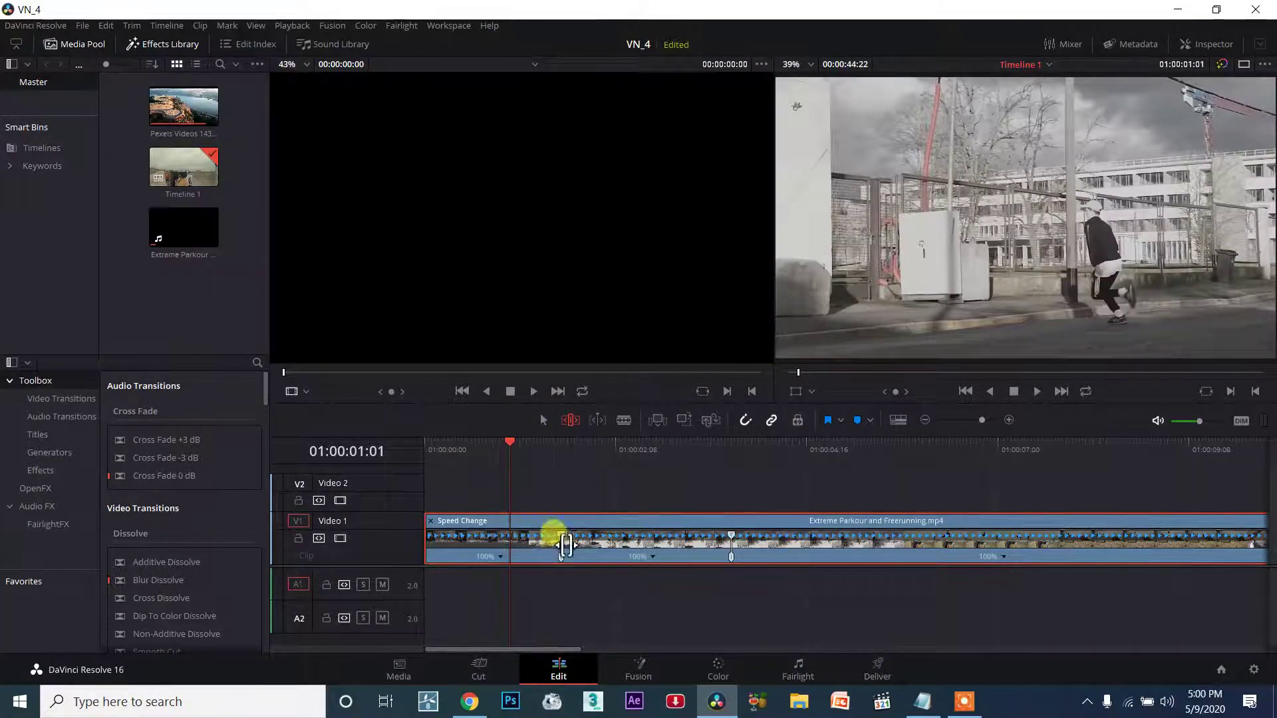
{"action": "mouse_move", "coordinate": [571, 562]}
{"action": "left_mouse_down"}
{"action": "mouse_move", "coordinate": [661, 562]}
{"action": "mouse_move", "coordinate": [551, 563]}
{"action": "mouse_move", "coordinate": [556, 578]}
{"action": "mouse_move", "coordinate": [549, 559]}
{"action": "mouse_move", "coordinate": [570, 564]}
{"action": "mouse_move", "coordinate": [536, 573]}
{"action": "mouse_move", "coordinate": [557, 562]}
{"action": "left_mouse_up"}
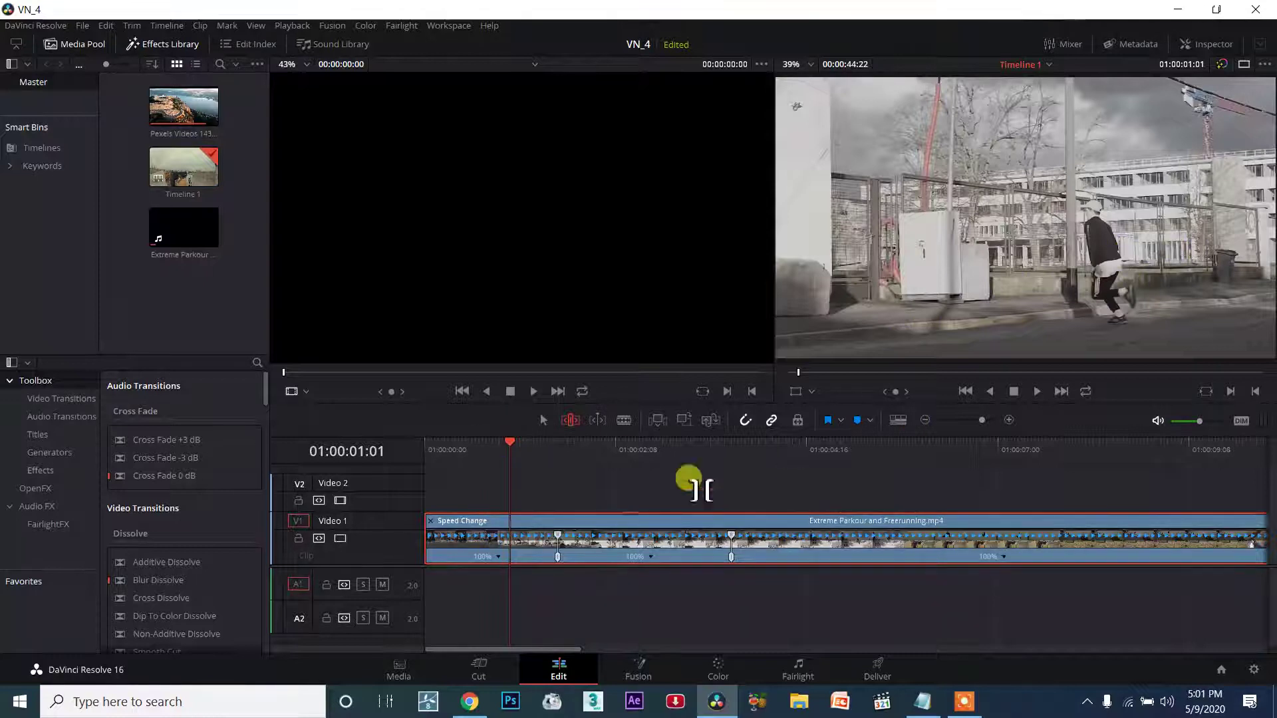
{"action": "left_click_drag", "start_coordinate": [557, 555], "coordinate": [585, 551]}
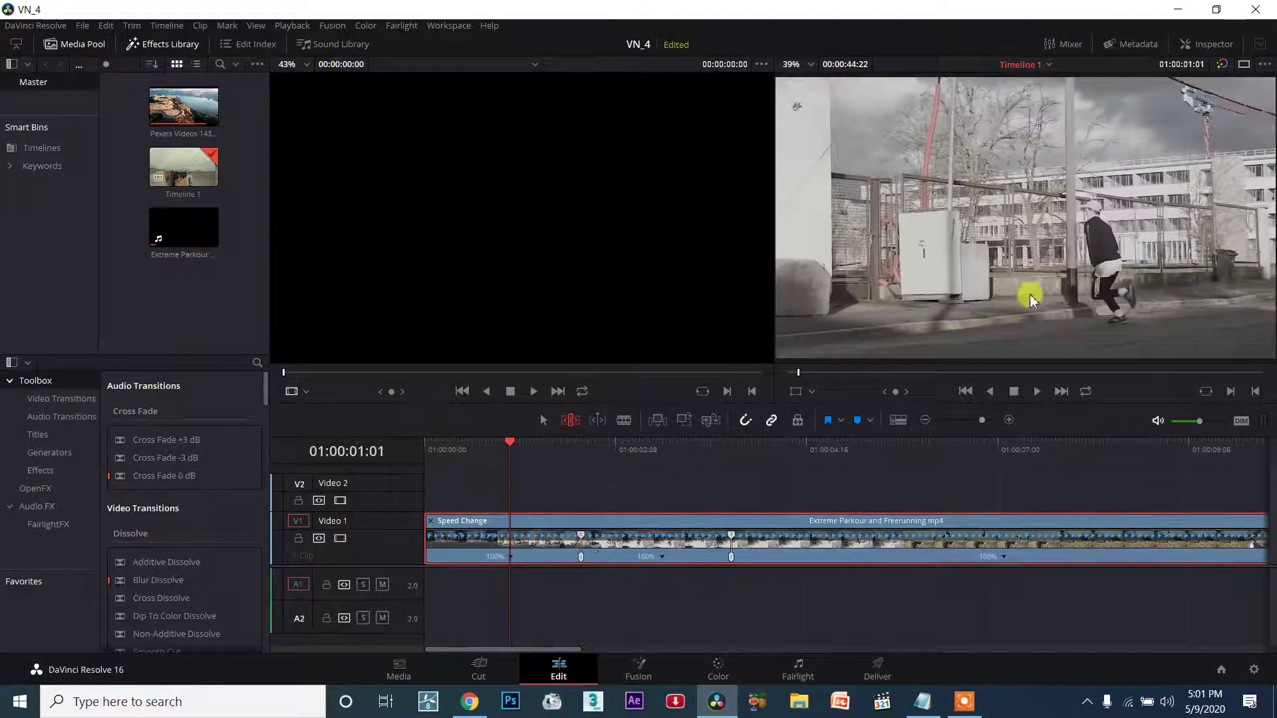
{"action": "mouse_move", "coordinate": [516, 442]}
{"action": "left_mouse_down"}
{"action": "mouse_move", "coordinate": [548, 440]}
{"action": "mouse_move", "coordinate": [522, 441]}
{"action": "left_mouse_up"}
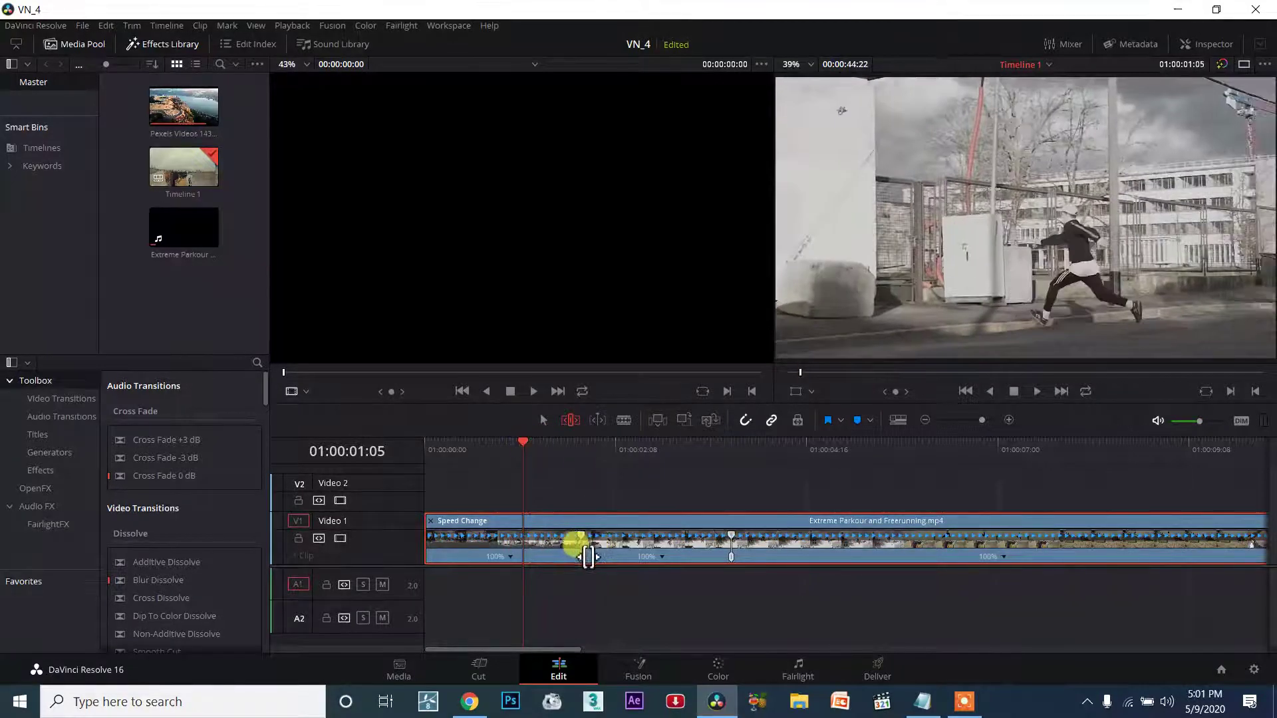
{"action": "left_click_drag", "start_coordinate": [581, 562], "coordinate": [582, 565]}
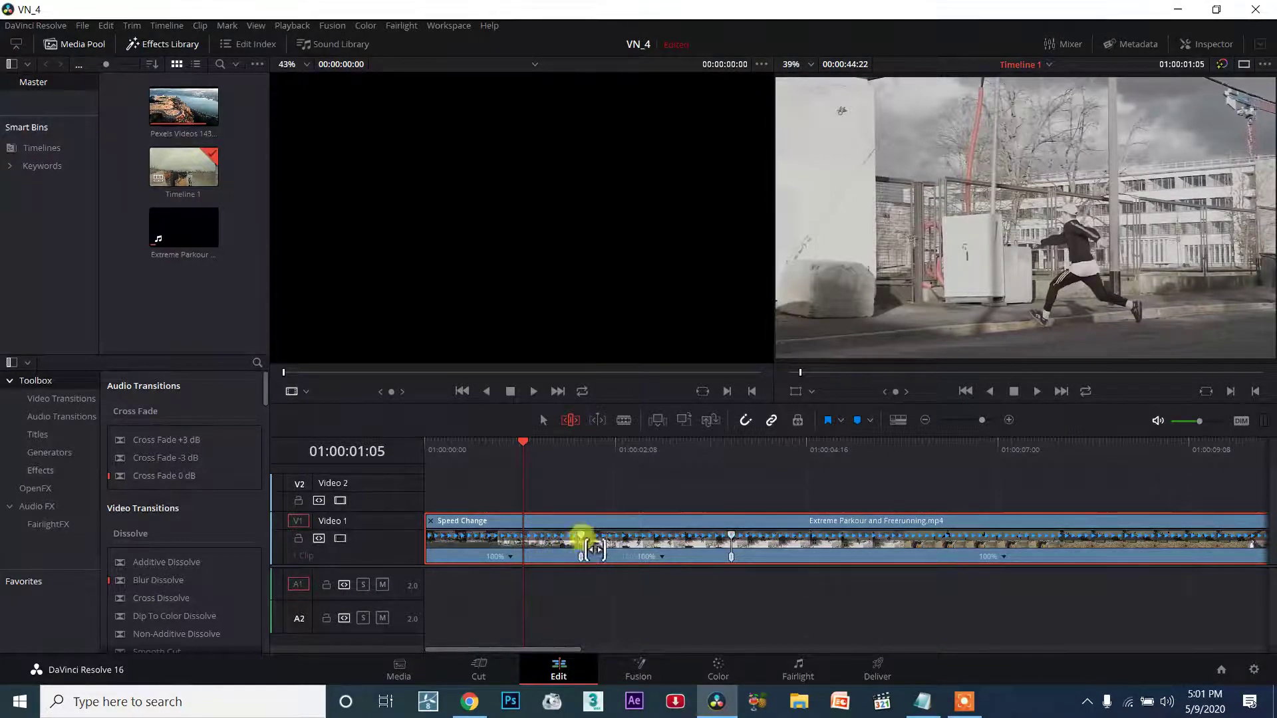
{"action": "mouse_move", "coordinate": [588, 537]}
{"action": "left_mouse_down"}
{"action": "mouse_move", "coordinate": [465, 525]}
{"action": "mouse_move", "coordinate": [583, 543]}
{"action": "left_mouse_up"}
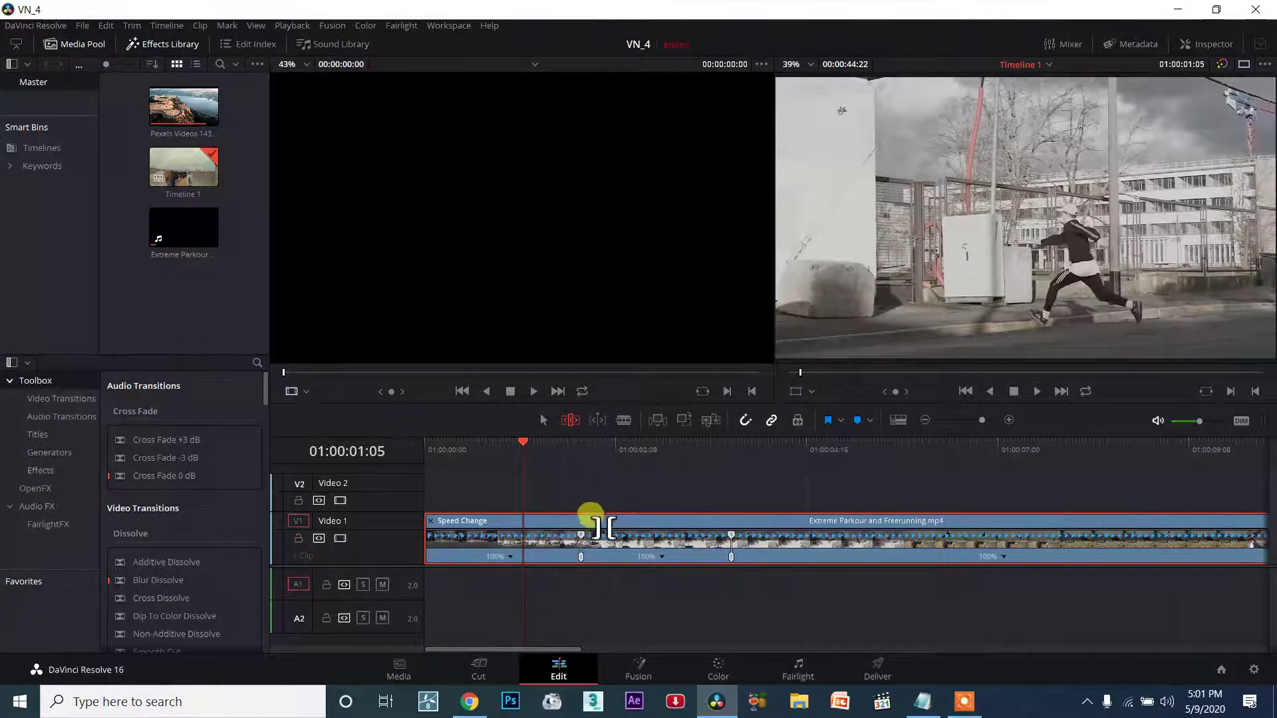
Slow the parkour clip's opening segment to about 30% with its retime handle.
{"action": "key", "text": "ctrl+minus"}
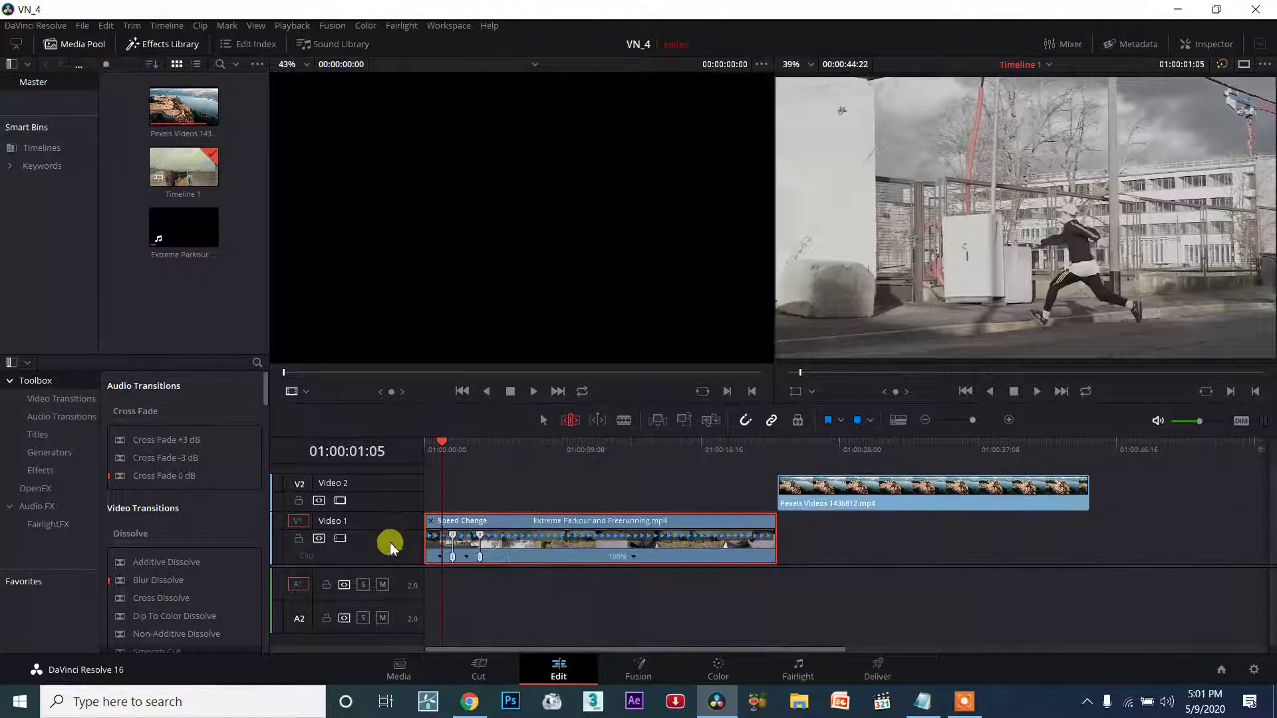
{"action": "key", "text": "ctrl+equal"}
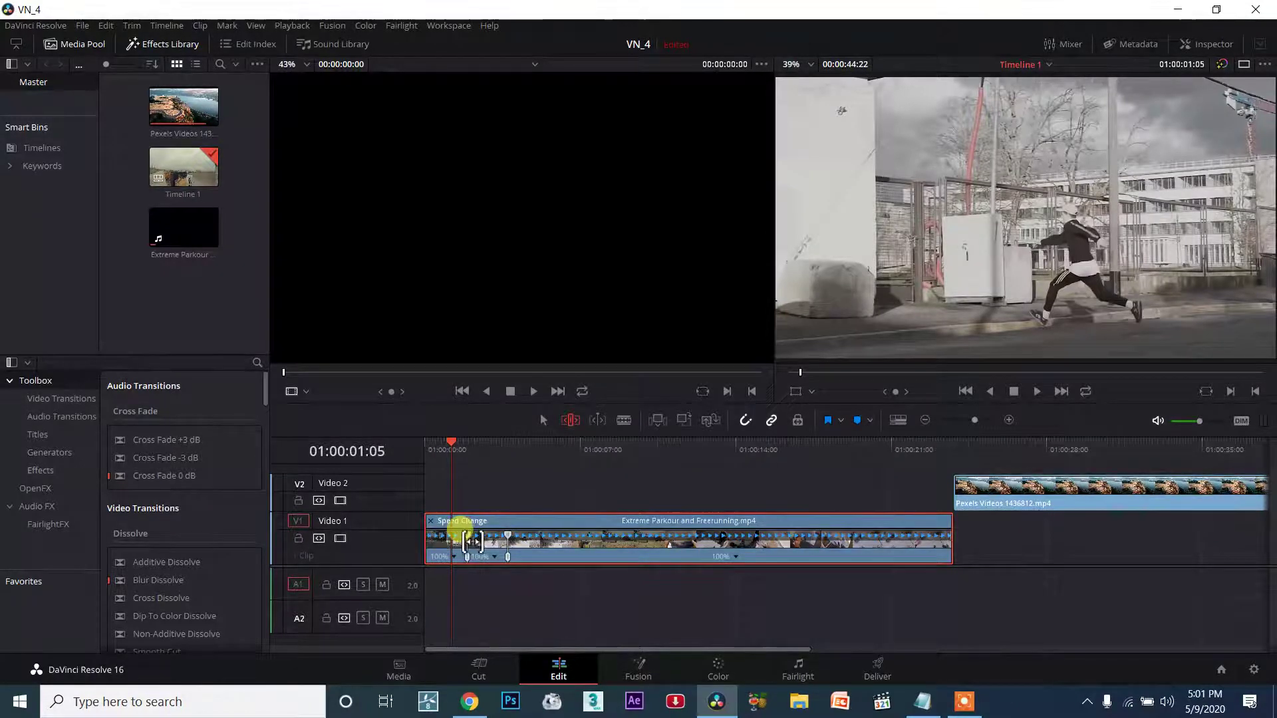
{"action": "left_click_drag", "start_coordinate": [472, 540], "coordinate": [426, 540]}
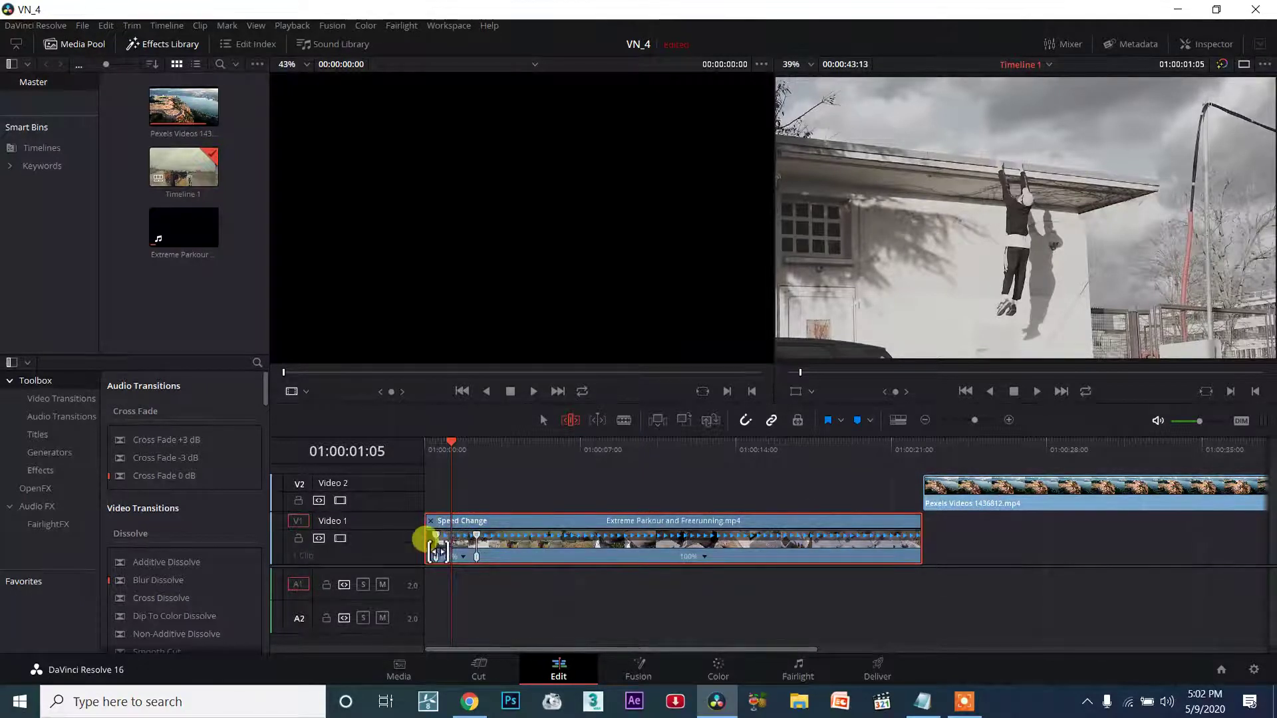
{"action": "mouse_move", "coordinate": [506, 543]}
{"action": "left_mouse_down"}
{"action": "mouse_move", "coordinate": [743, 542]}
{"action": "mouse_move", "coordinate": [463, 536]}
{"action": "left_mouse_up"}
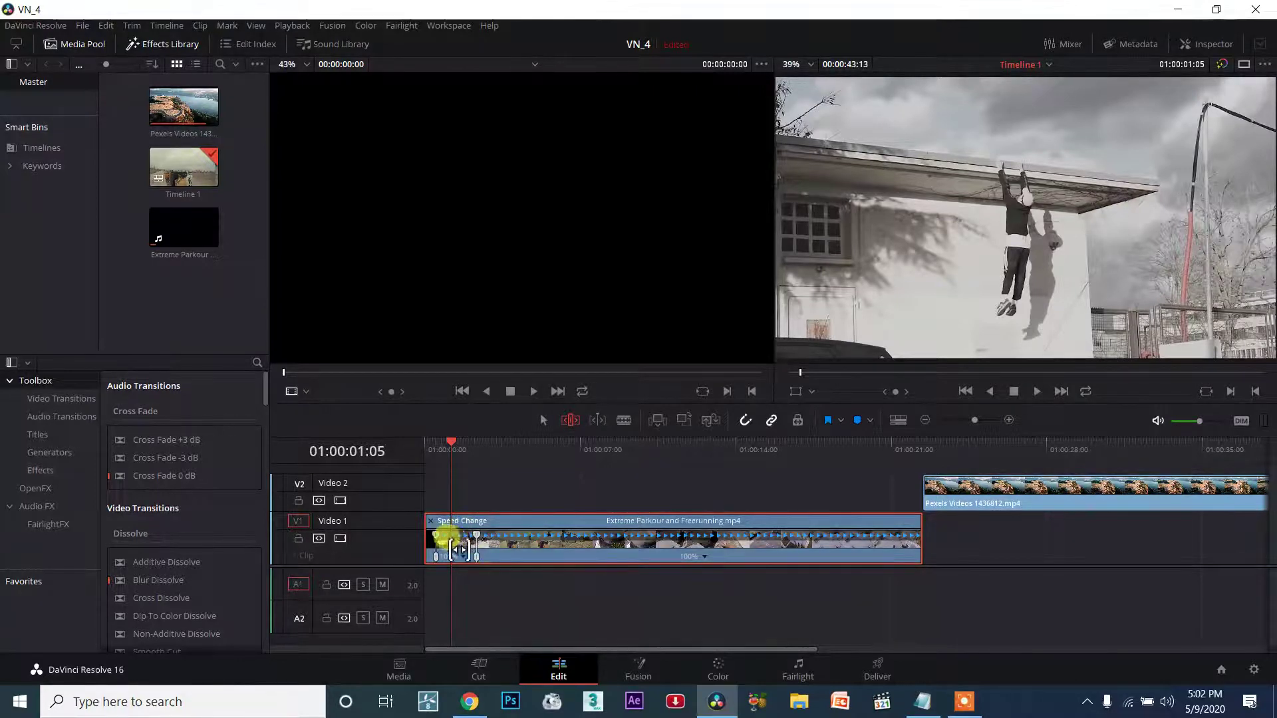
{"action": "left_click_drag", "start_coordinate": [479, 539], "coordinate": [567, 539]}
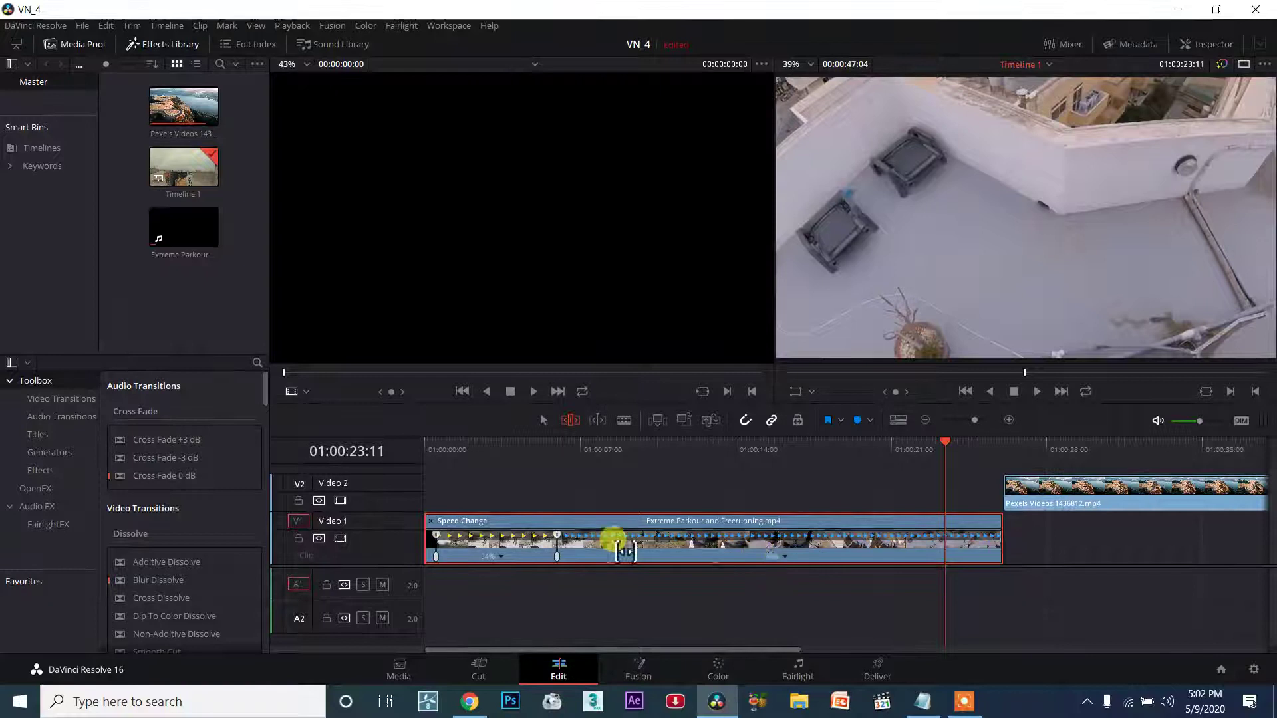
Add a speed point at the playhead and speed the middle segment up to 169%.
{"action": "left_click", "coordinate": [786, 558]}
{"action": "left_click", "coordinate": [832, 576]}
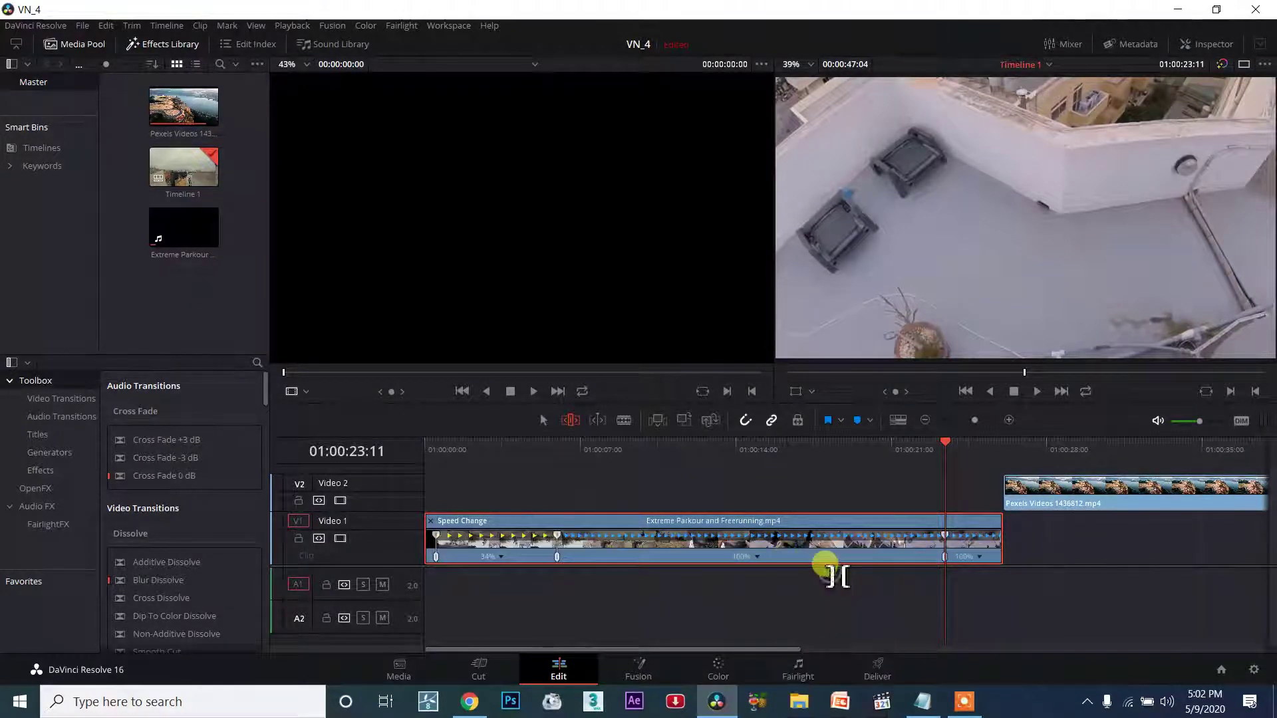
{"action": "mouse_move", "coordinate": [937, 526]}
{"action": "left_mouse_down"}
{"action": "mouse_move", "coordinate": [877, 530]}
{"action": "mouse_move", "coordinate": [928, 530]}
{"action": "left_mouse_up"}
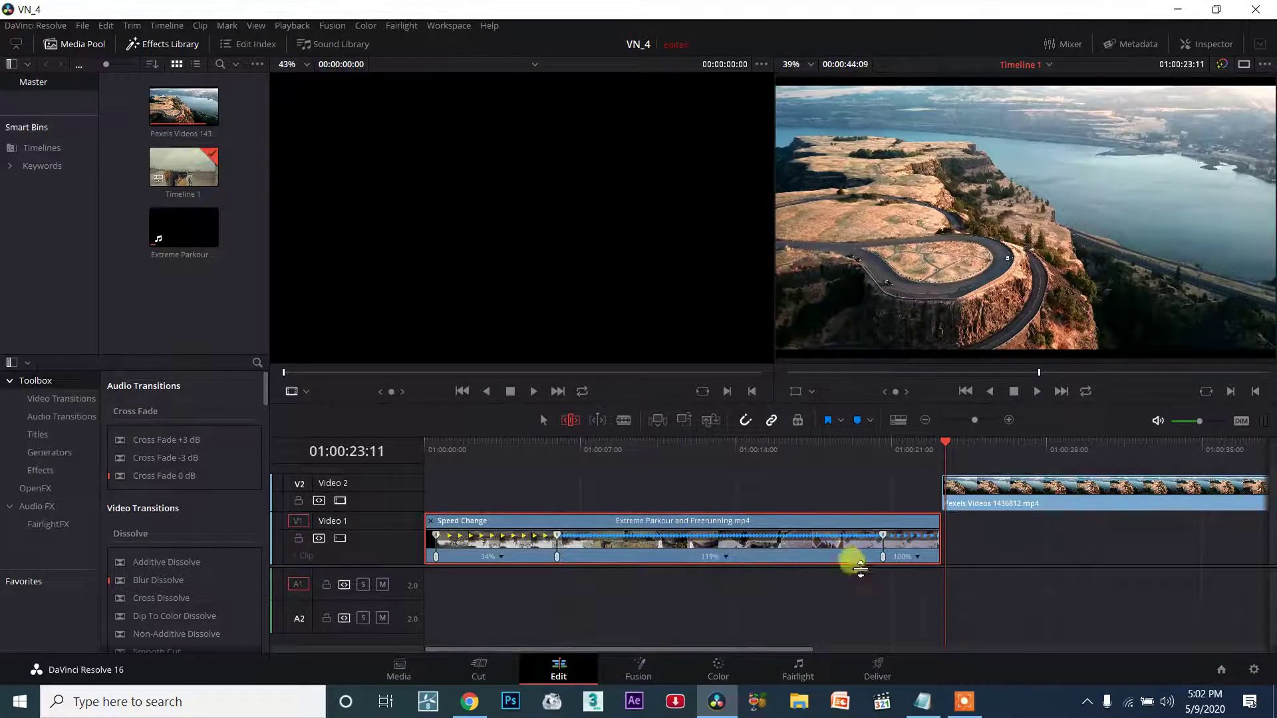
{"action": "left_click_drag", "start_coordinate": [867, 530], "coordinate": [775, 530]}
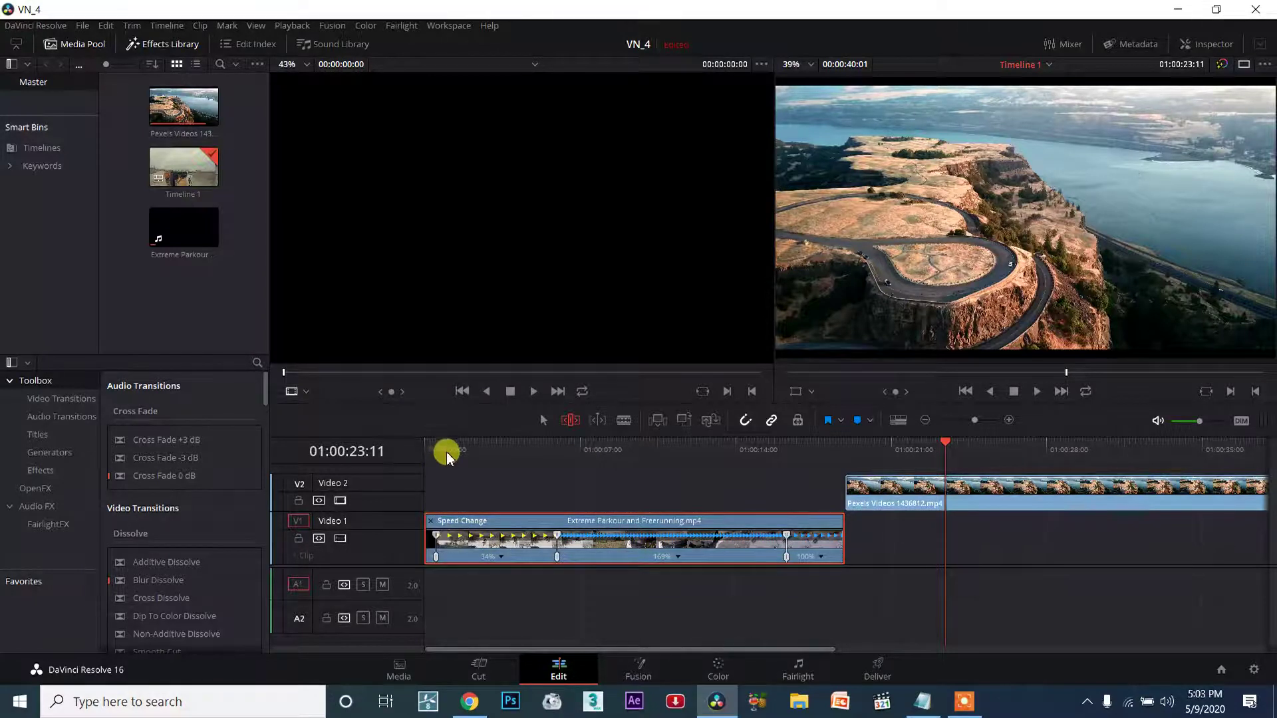
Slow the opening segment further to about 29% and play the retimed clip from the start.
{"action": "left_click_drag", "start_coordinate": [447, 458], "coordinate": [322, 430]}
{"action": "left_click_drag", "start_coordinate": [552, 521], "coordinate": [570, 525]}
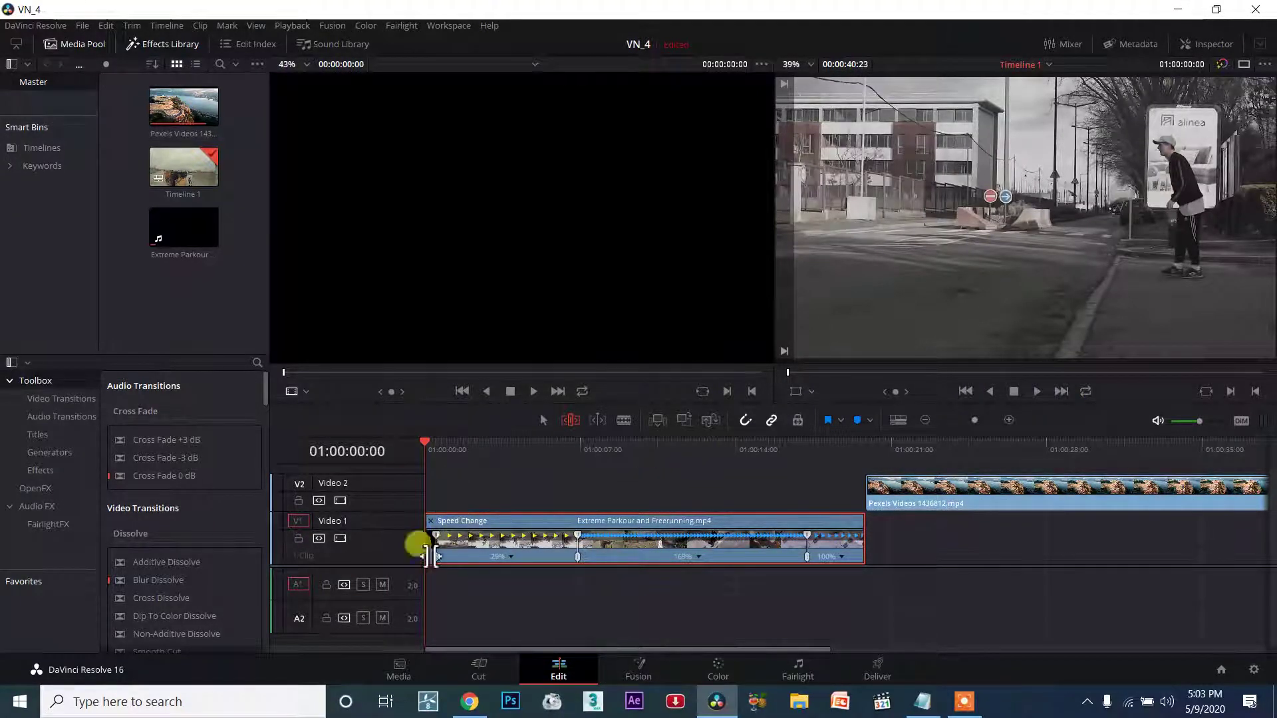
{"action": "left_click", "coordinate": [1035, 393]}
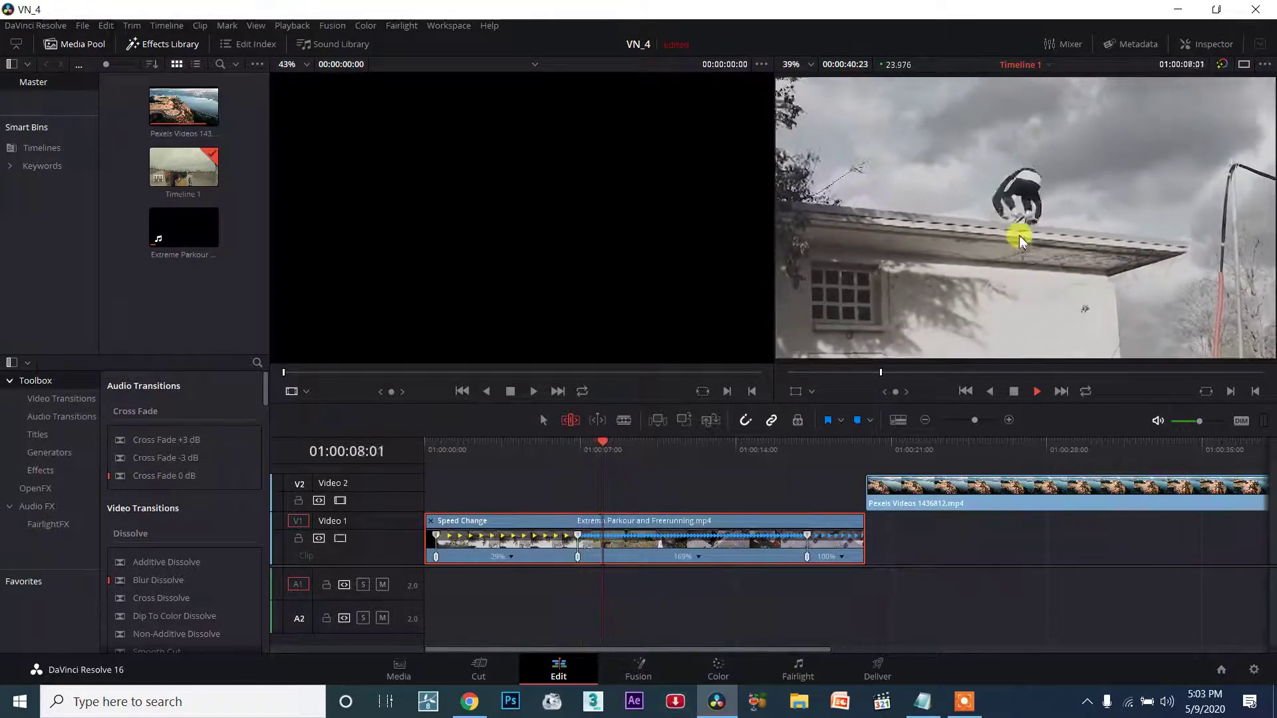
{"action": "left_click_drag", "start_coordinate": [634, 452], "coordinate": [337, 448]}
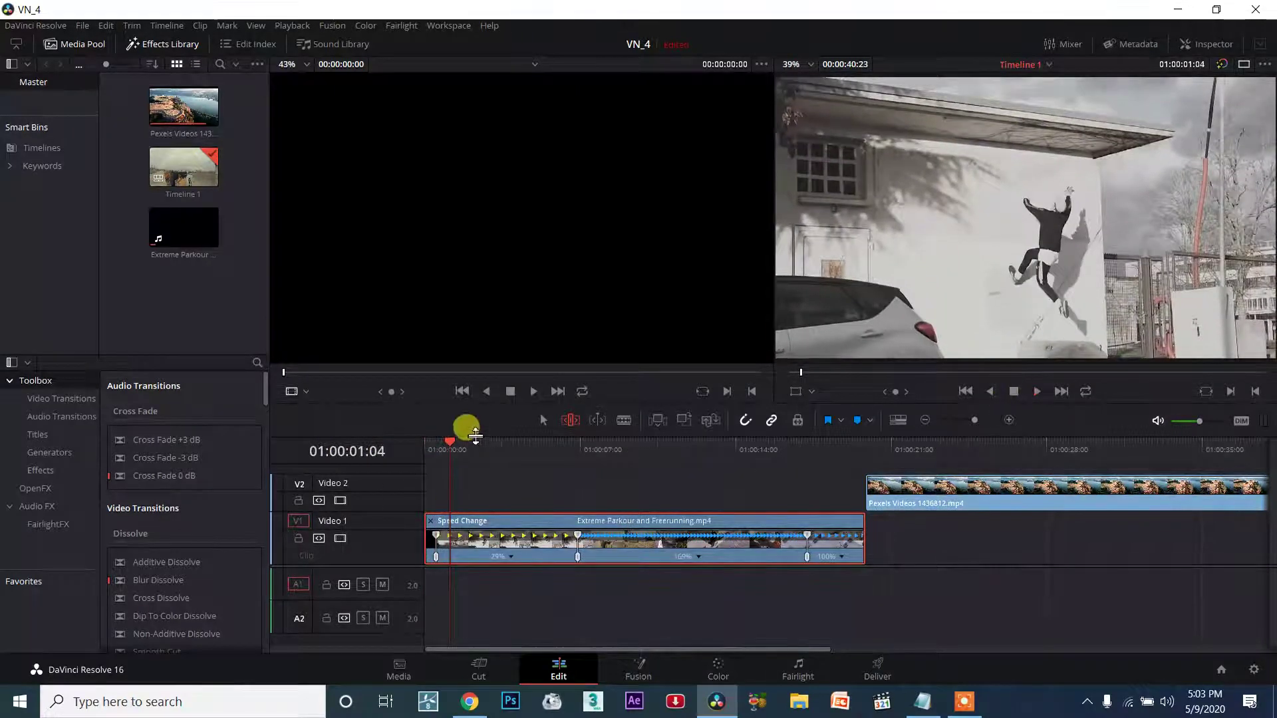
Slow the opening section to 24% and the 169% middle section down to about 65%.
{"action": "key", "text": "Home"}
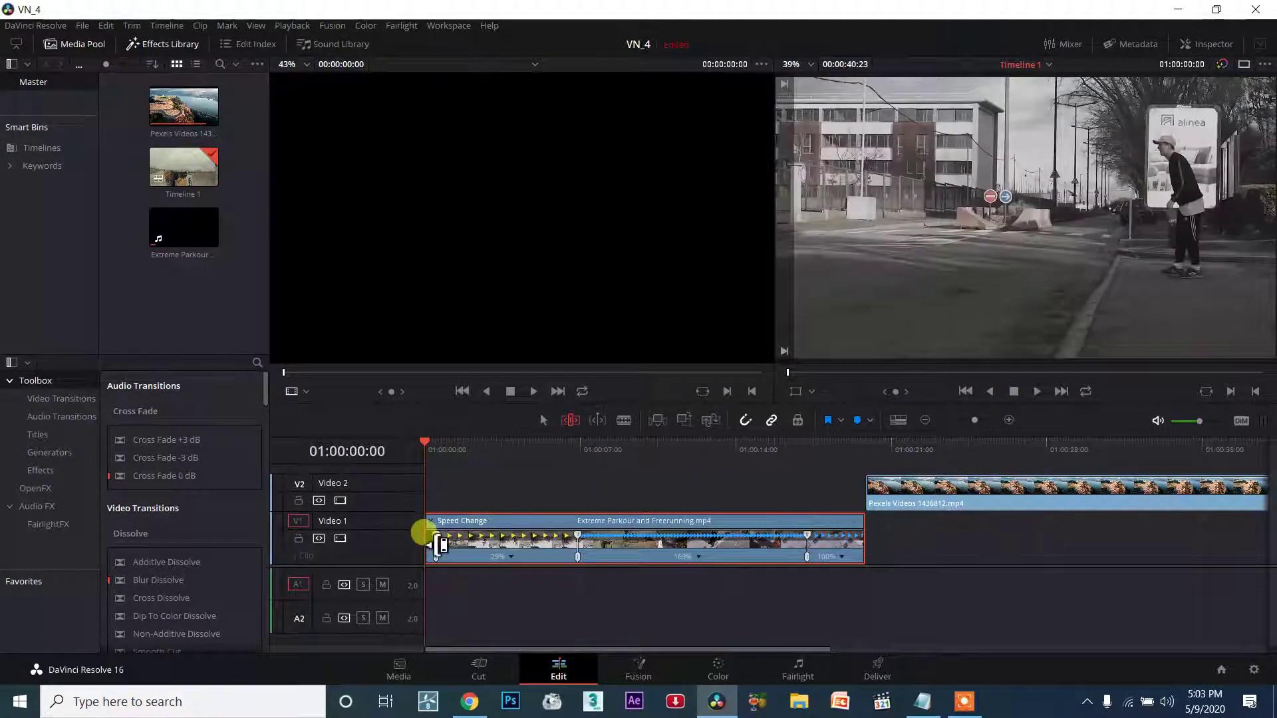
{"action": "left_click_drag", "start_coordinate": [431, 529], "coordinate": [622, 532]}
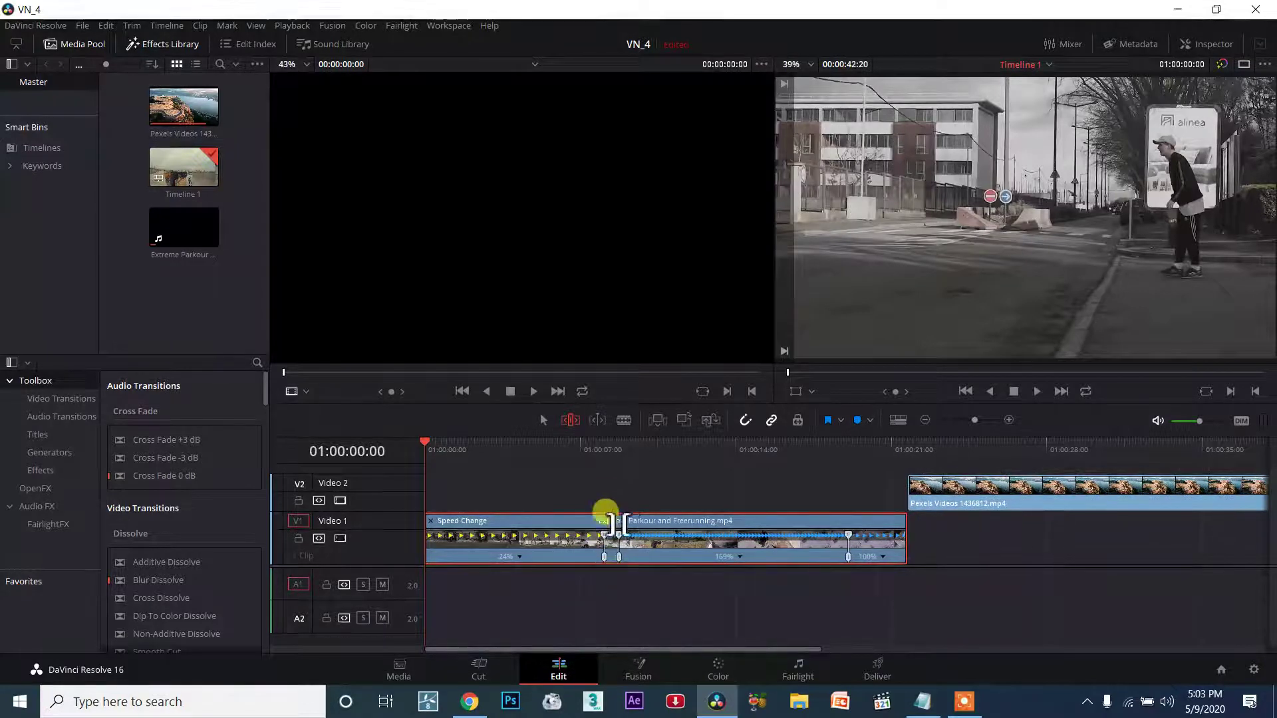
{"action": "left_click_drag", "start_coordinate": [857, 536], "coordinate": [1214, 502]}
Play the re-ramped parkour clip back from the timeline start.
{"action": "left_click_drag", "start_coordinate": [464, 447], "coordinate": [425, 447]}
{"action": "left_click", "coordinate": [1037, 392]}
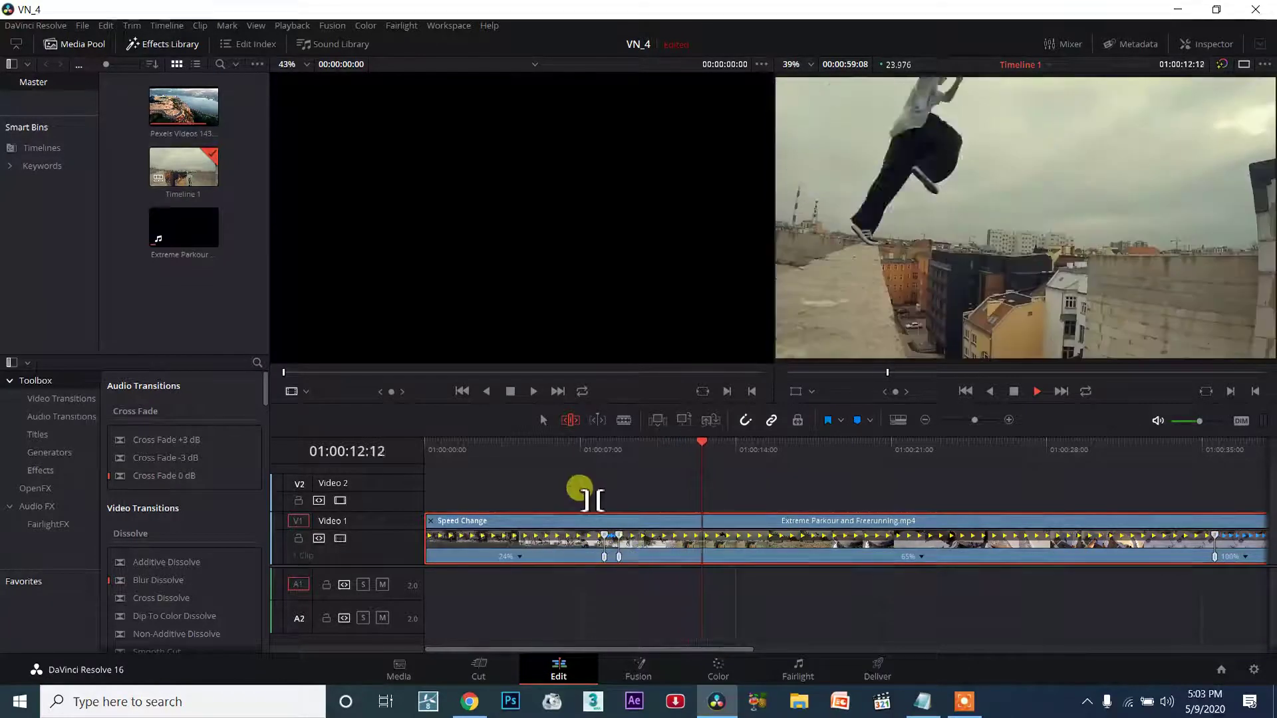
{"action": "left_click_drag", "start_coordinate": [510, 452], "coordinate": [427, 452]}
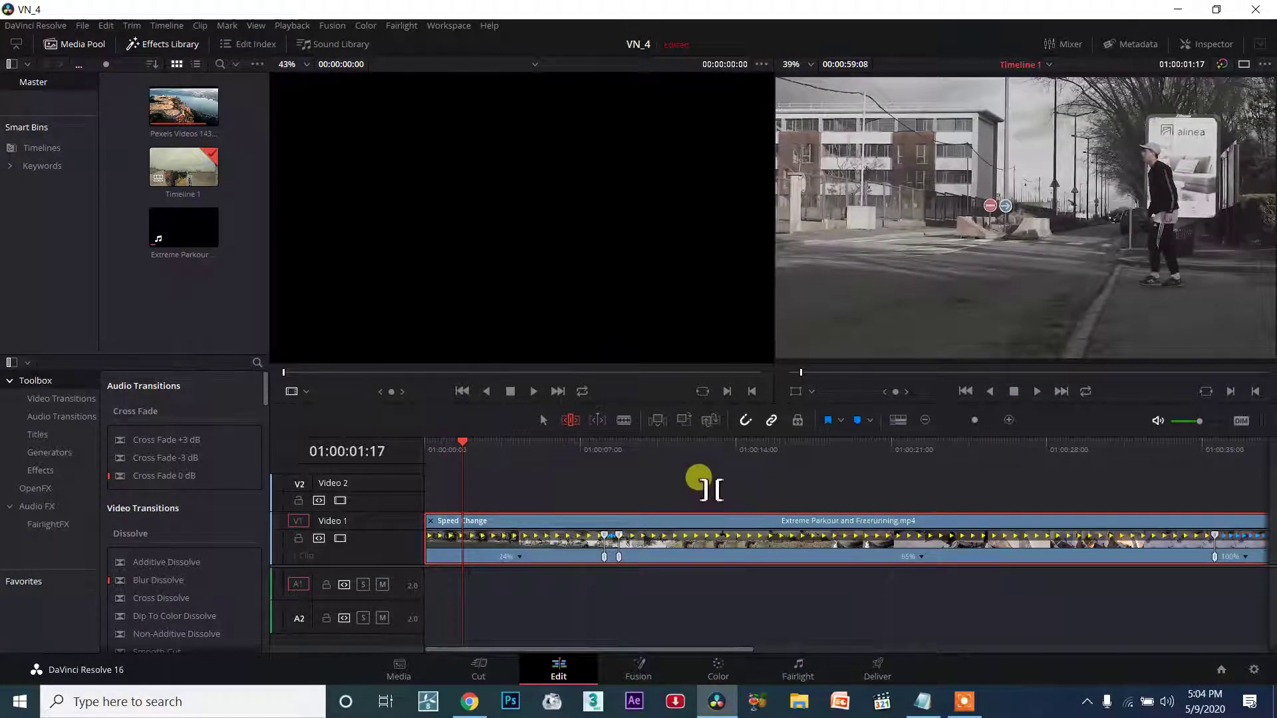
Clear both speed points from the parkour clip using Clear Speed Point on its speed bar.
{"action": "scroll", "coordinate": [707, 507], "scroll_direction": "down", "scroll_amount": 4}
{"action": "scroll", "coordinate": [390, 539], "scroll_direction": "up", "scroll_amount": 2}
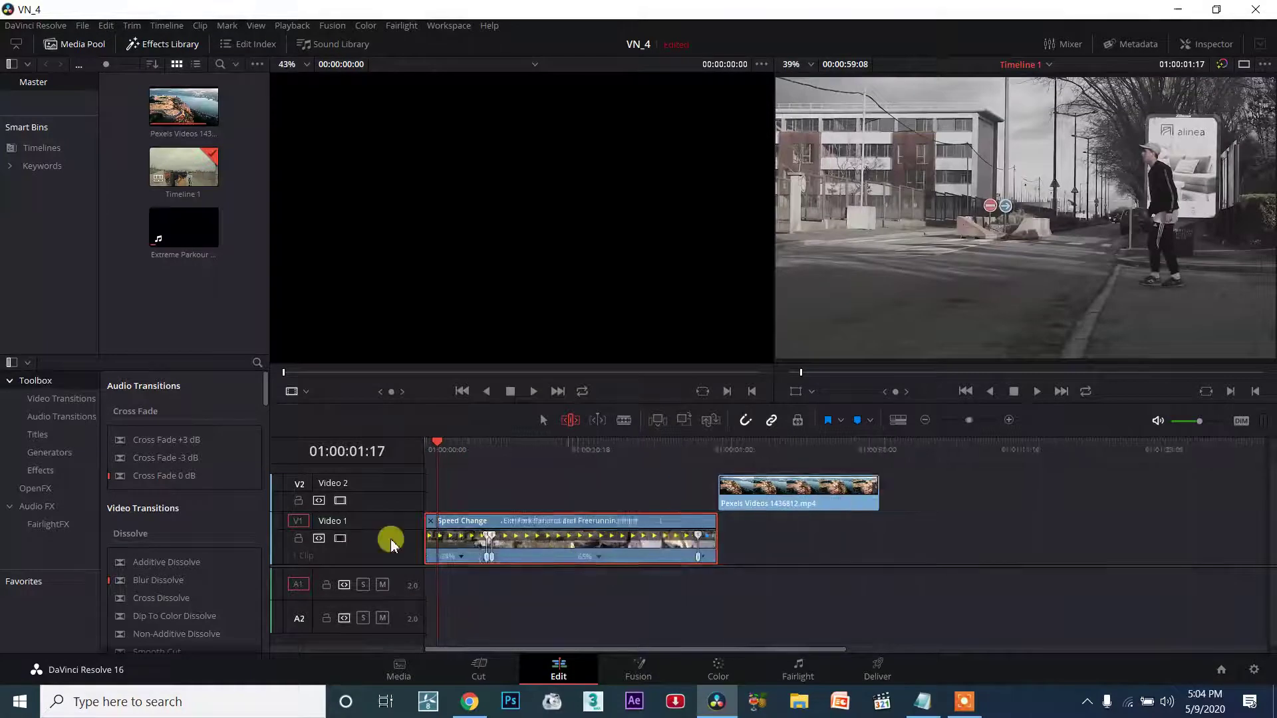
{"action": "scroll", "coordinate": [689, 561], "scroll_direction": "down", "scroll_amount": 1}
{"action": "scroll", "coordinate": [510, 555], "scroll_direction": "up", "scroll_amount": 2}
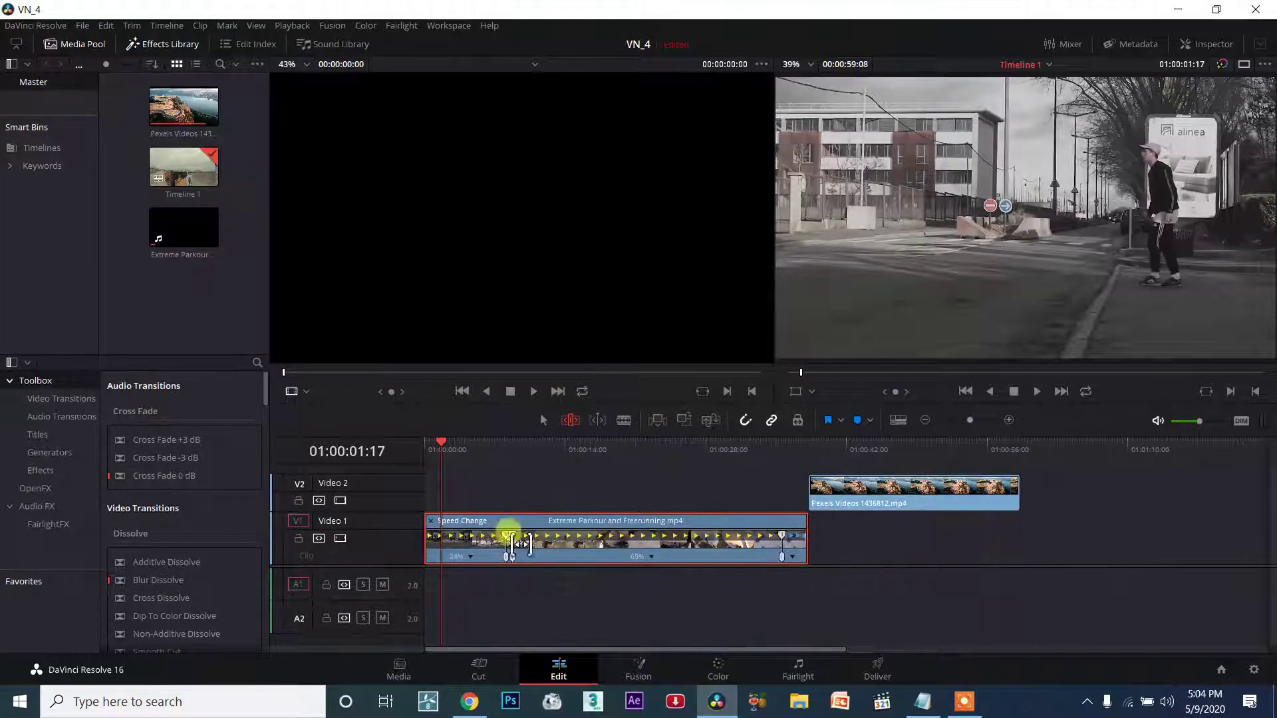
{"action": "right_click", "coordinate": [650, 566]}
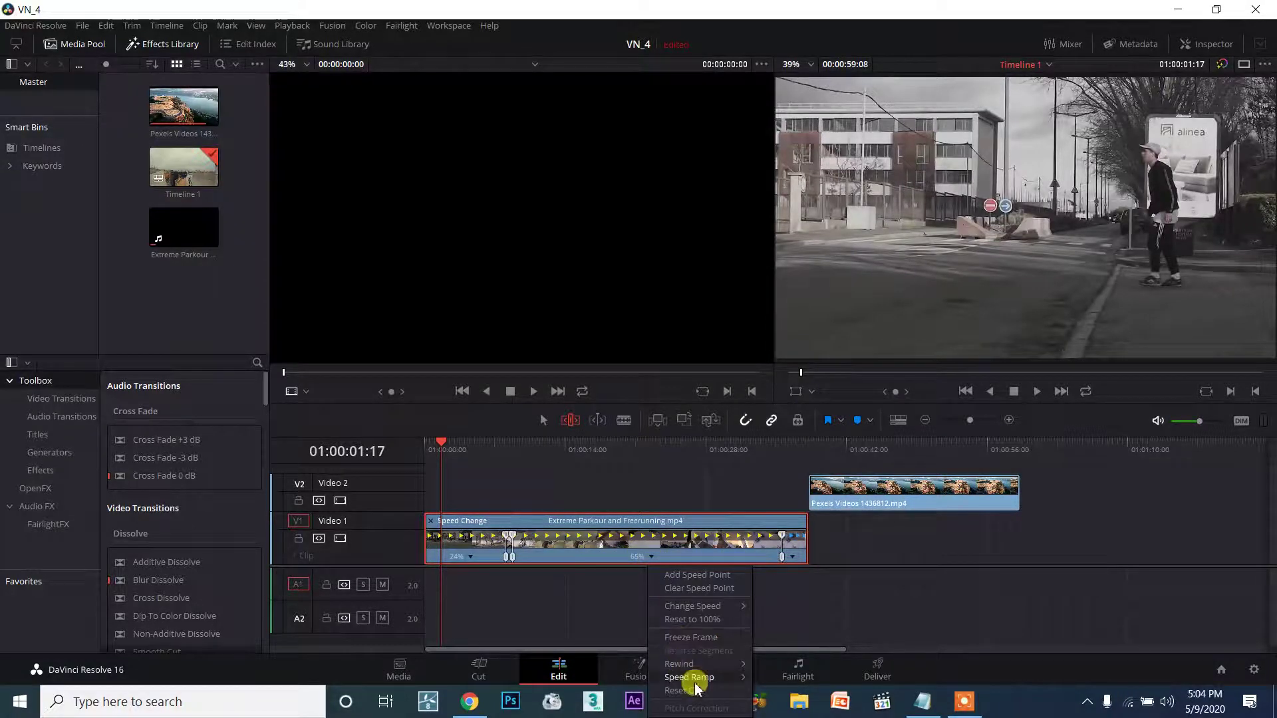
{"action": "left_click", "coordinate": [579, 576]}
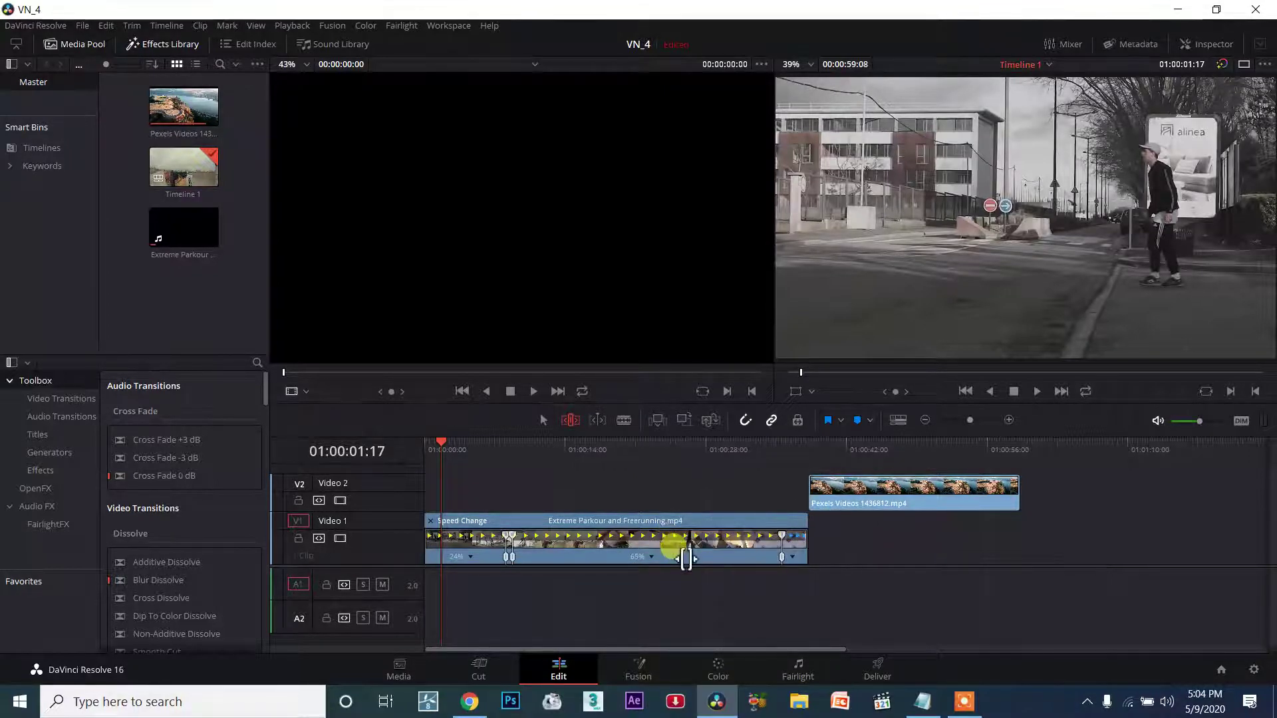
{"action": "right_click", "coordinate": [651, 566]}
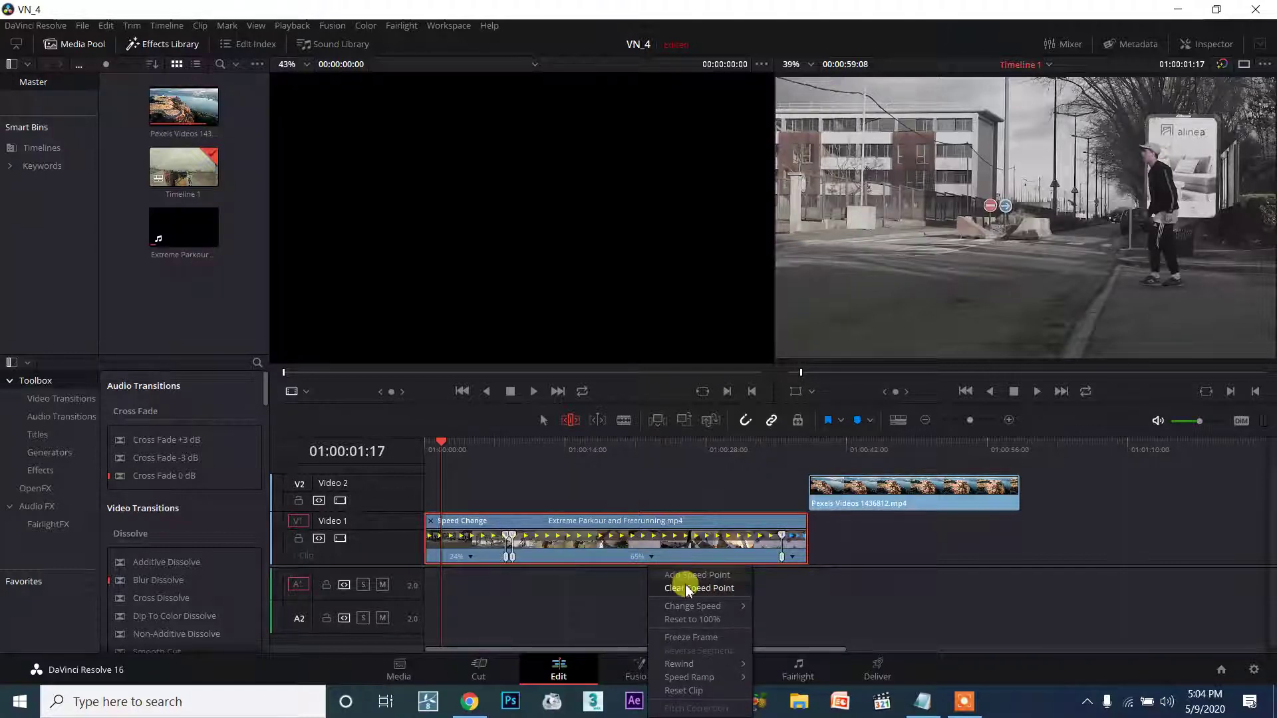
{"action": "left_click", "coordinate": [722, 588]}
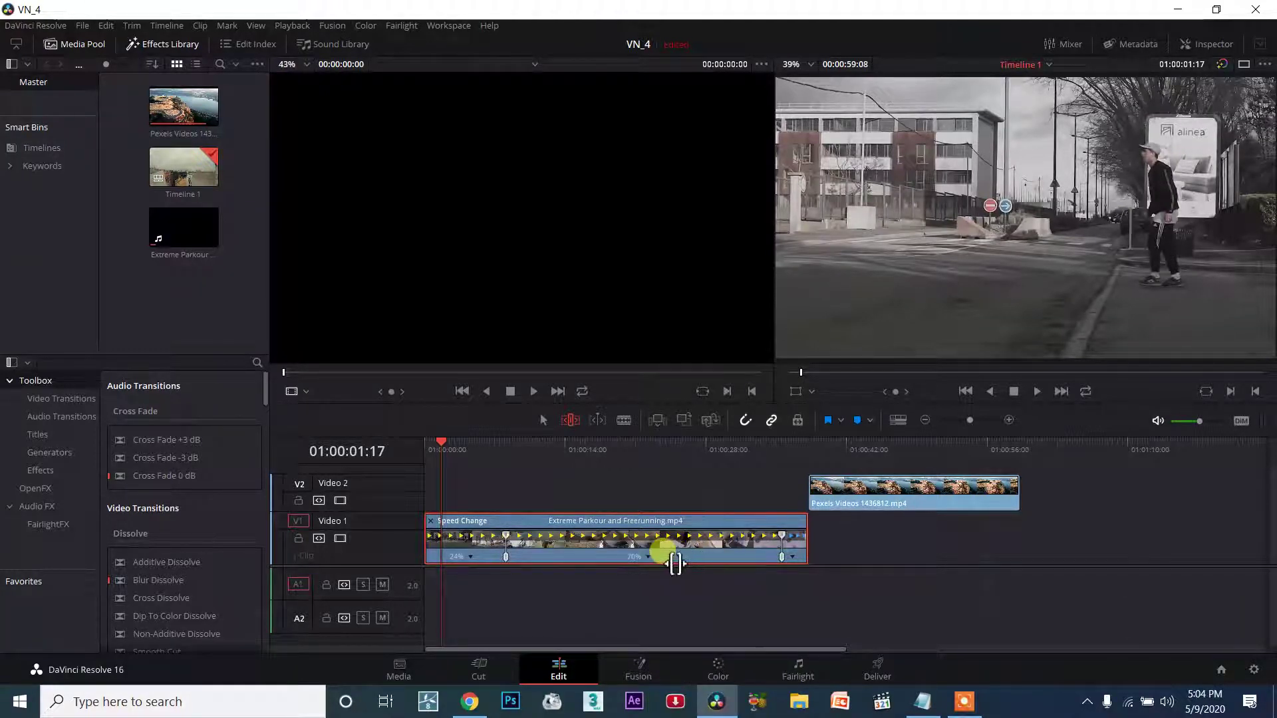
{"action": "right_click", "coordinate": [647, 558]}
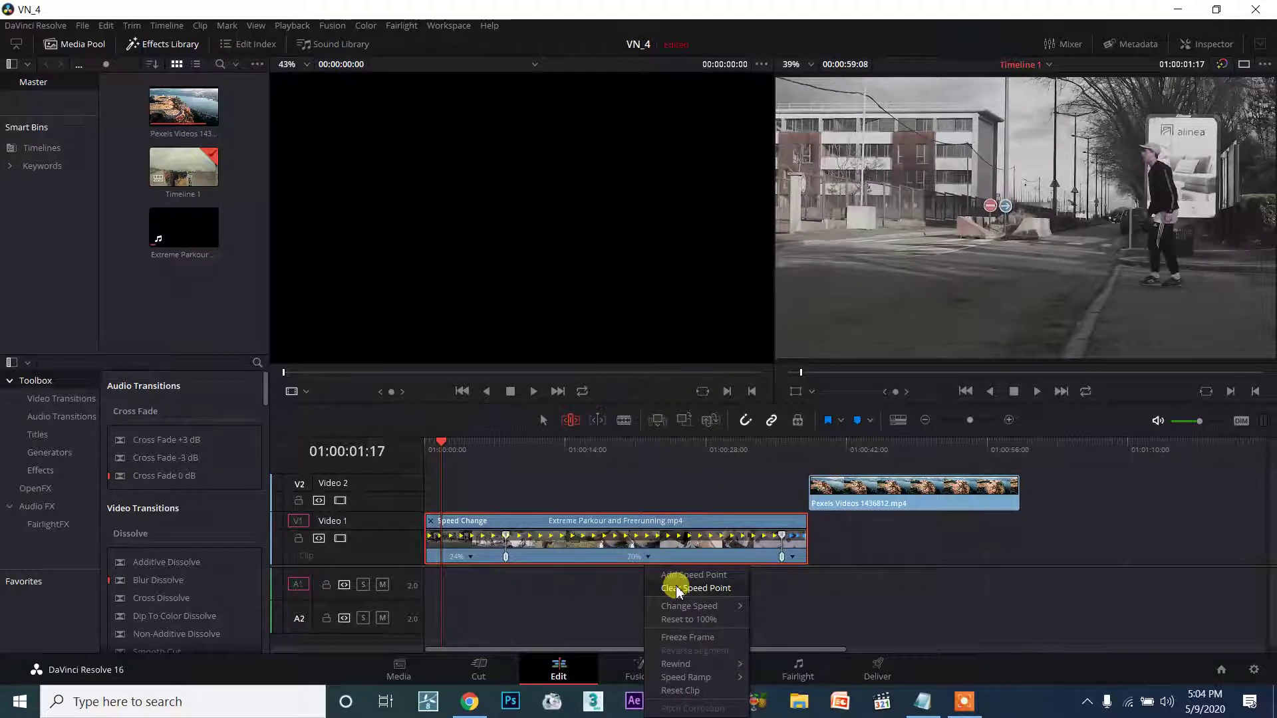
{"action": "left_click", "coordinate": [678, 588]}
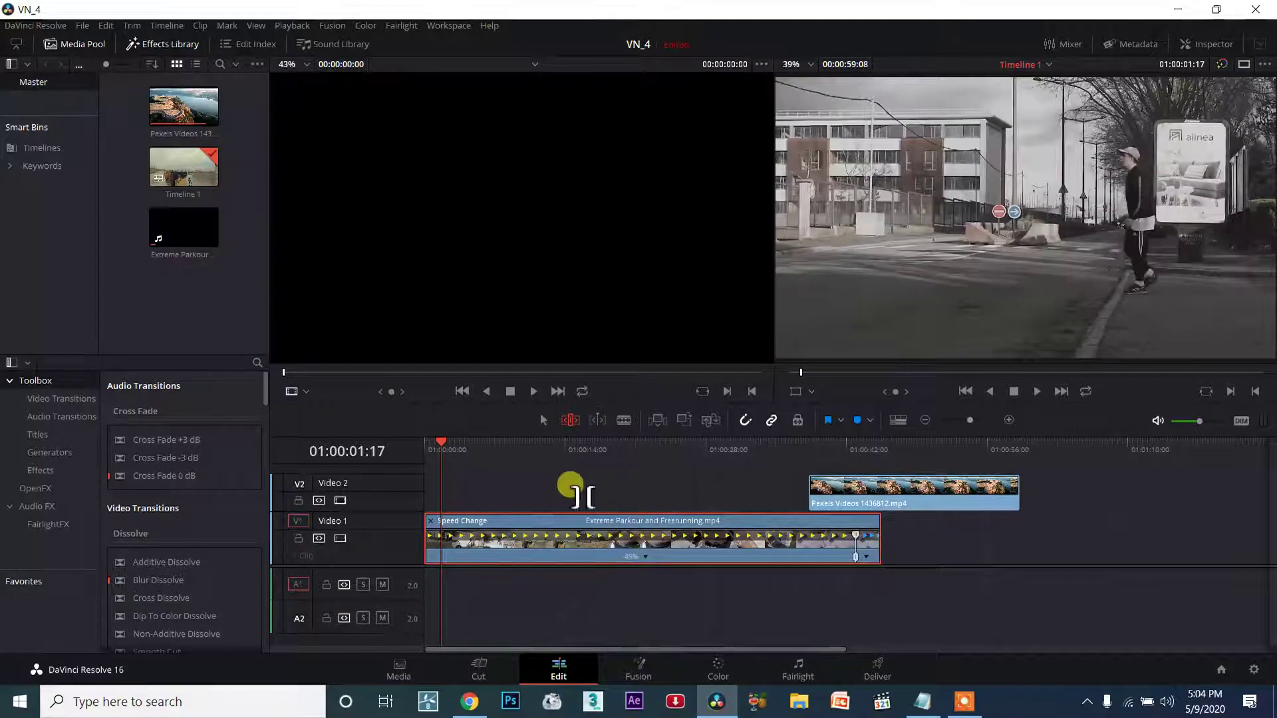
Reshape the speed sections and clear the speed point on the 275% section.
{"action": "left_click_drag", "start_coordinate": [706, 566], "coordinate": [1057, 562]}
{"action": "scroll", "coordinate": [509, 557], "scroll_direction": "up", "scroll_amount": 3}
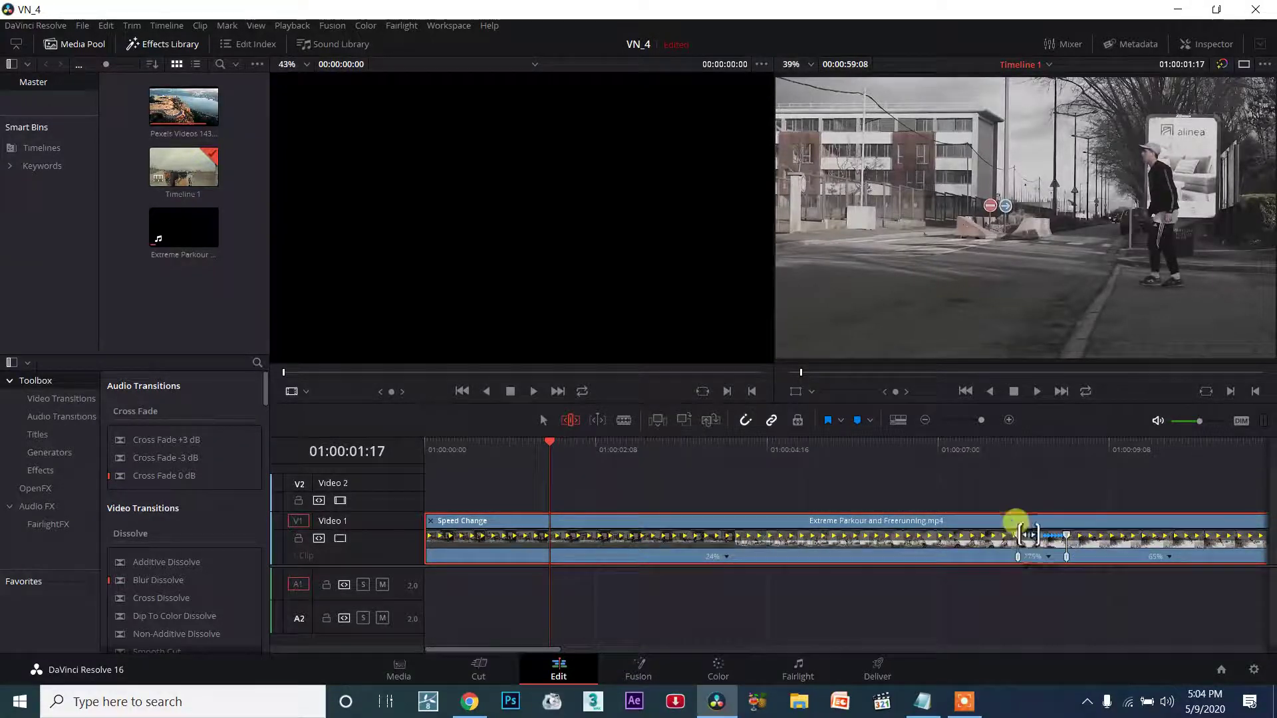
{"action": "right_click", "coordinate": [1049, 557]}
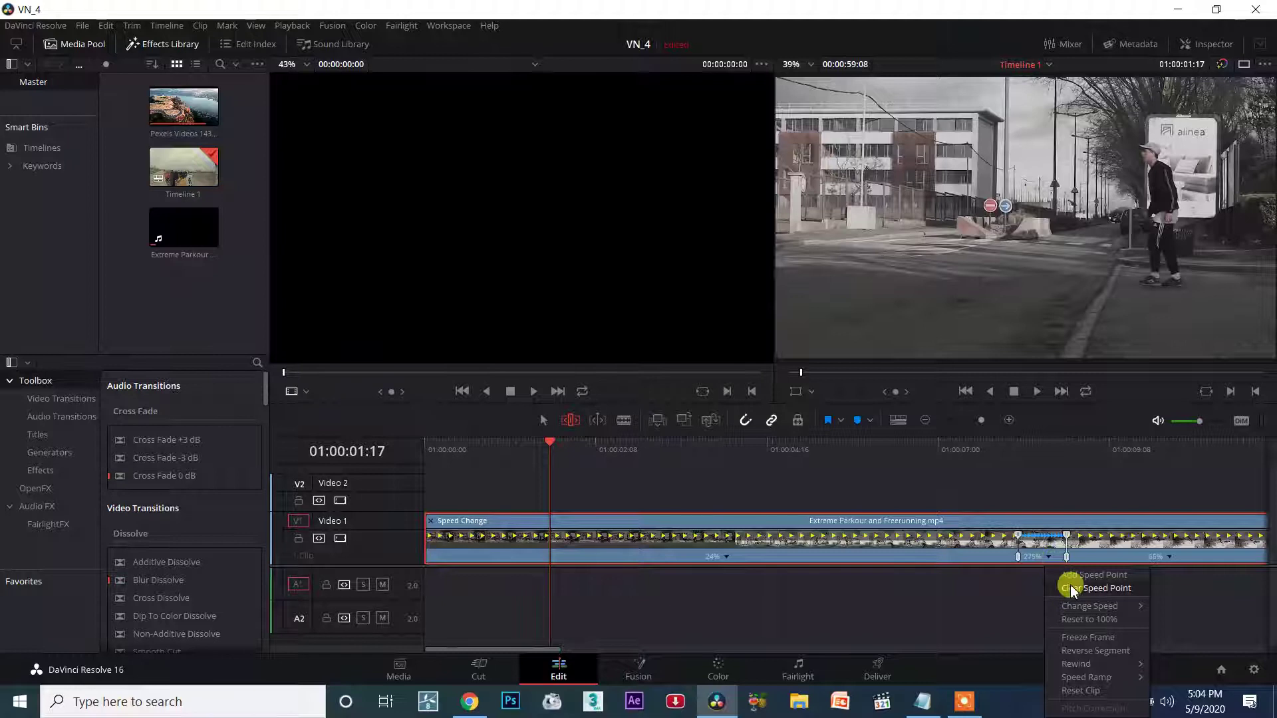
{"action": "left_click", "coordinate": [1071, 588]}
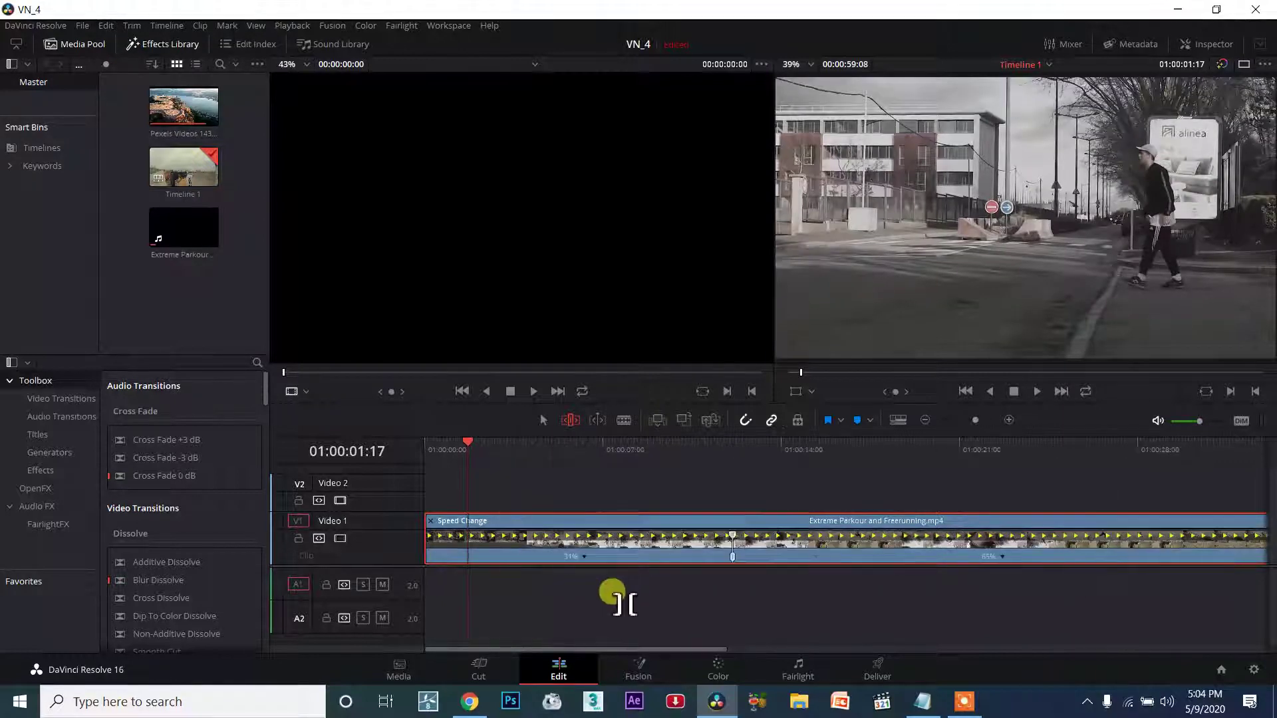
Change the sections to 31% and 65%, then clear the 65% section's speed point.
{"action": "left_click_drag", "start_coordinate": [640, 588], "coordinate": [839, 549]}
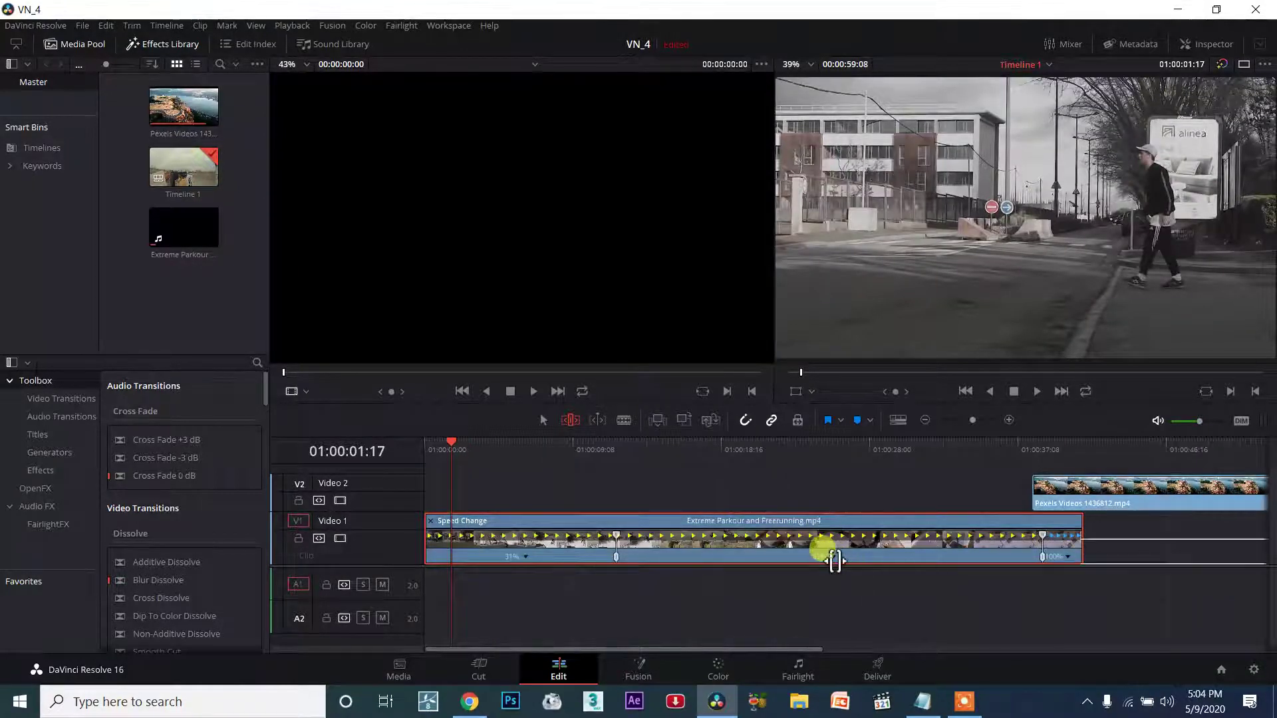
{"action": "right_click", "coordinate": [835, 557]}
{"action": "left_click", "coordinate": [864, 588]}
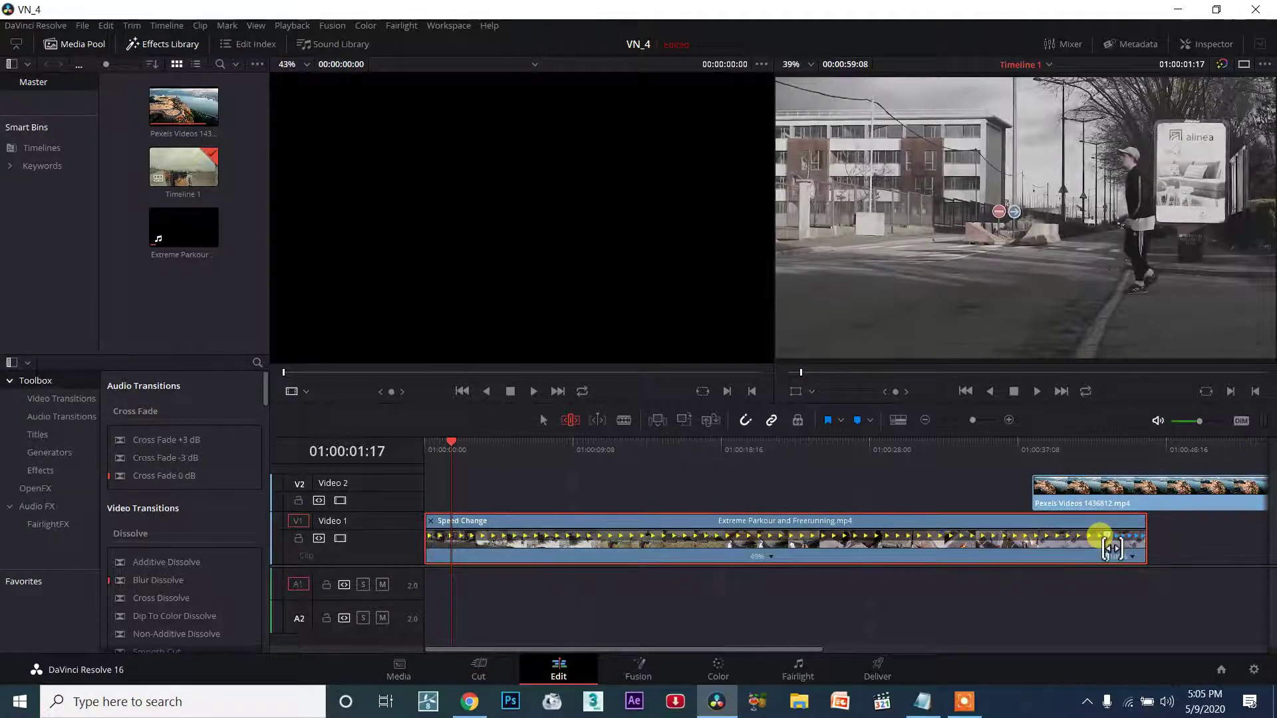
{"action": "left_click", "coordinate": [1133, 558]}
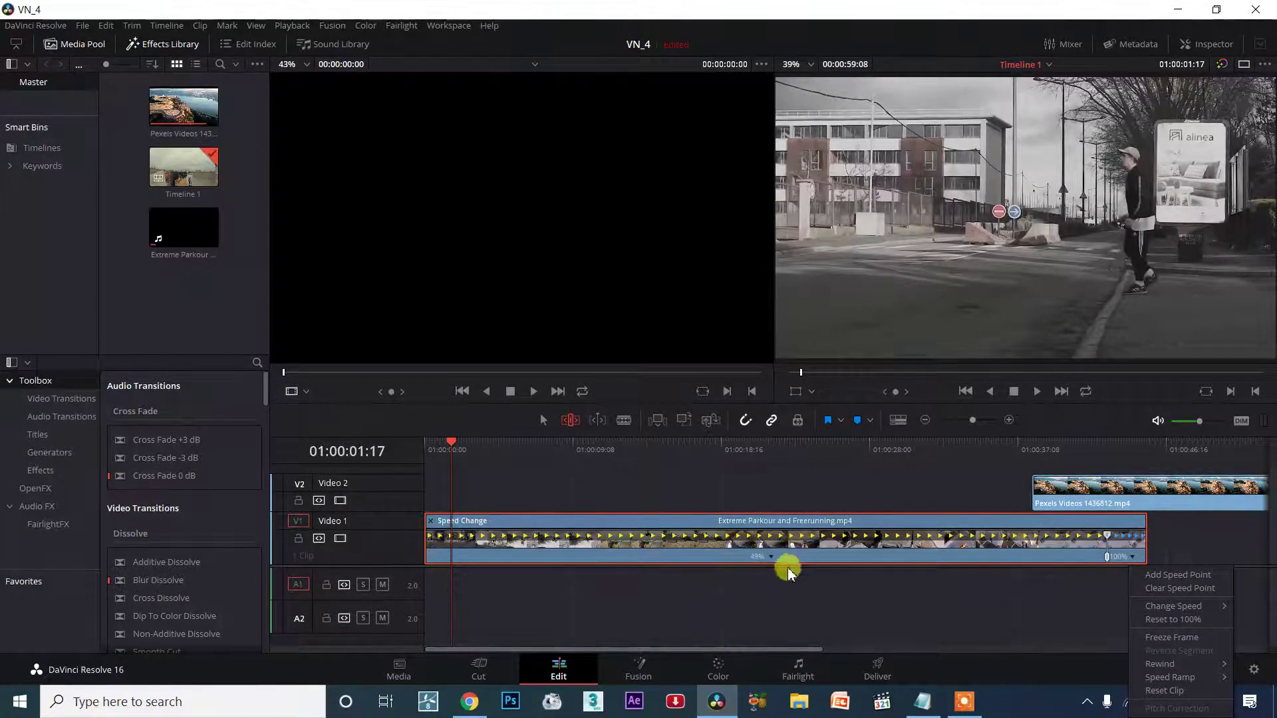
Clear the last extra speed point and reset the whole parkour clip to 100% speed.
{"action": "left_click", "coordinate": [1187, 588]}
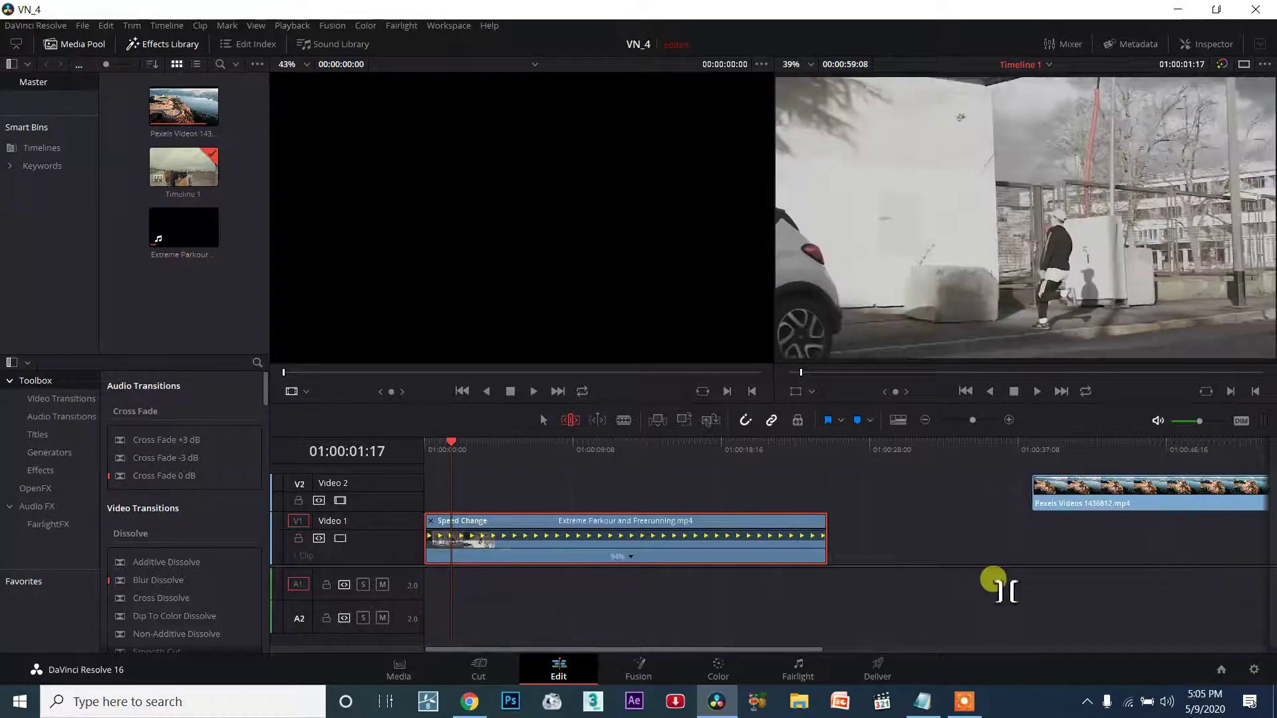
{"action": "scroll", "coordinate": [625, 574], "scroll_direction": "up", "scroll_amount": 2}
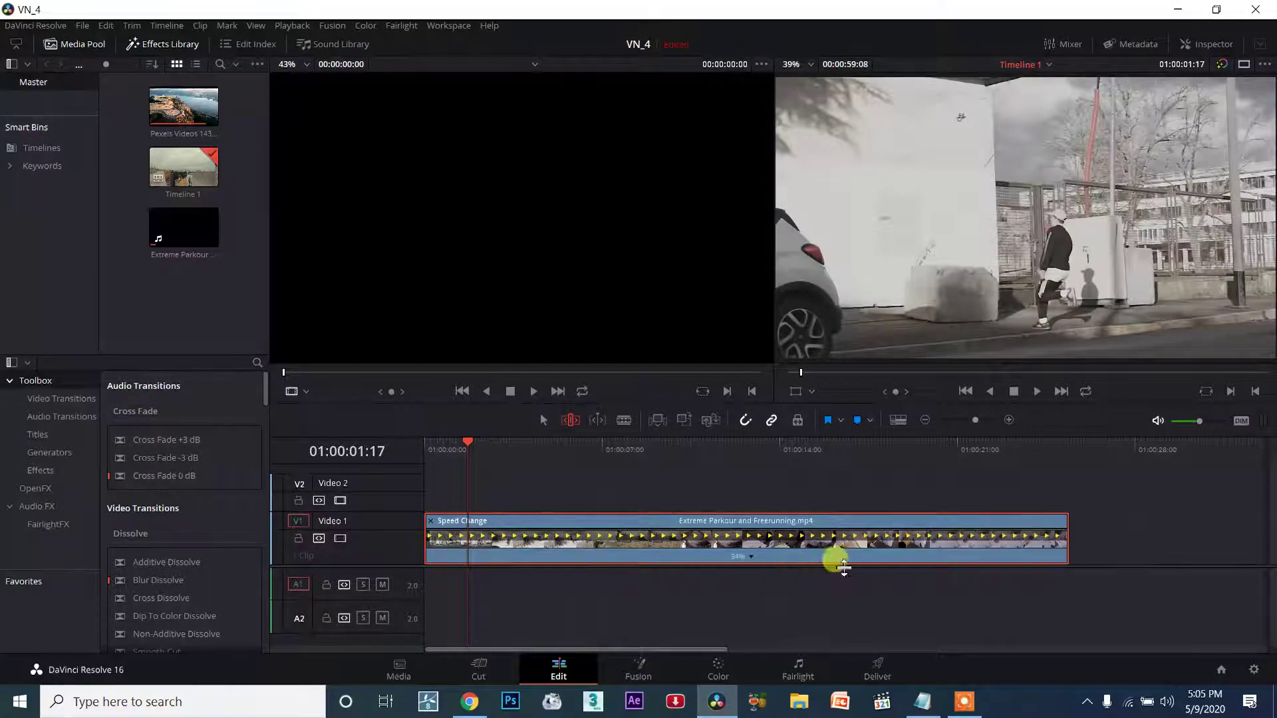
{"action": "left_click", "coordinate": [751, 557]}
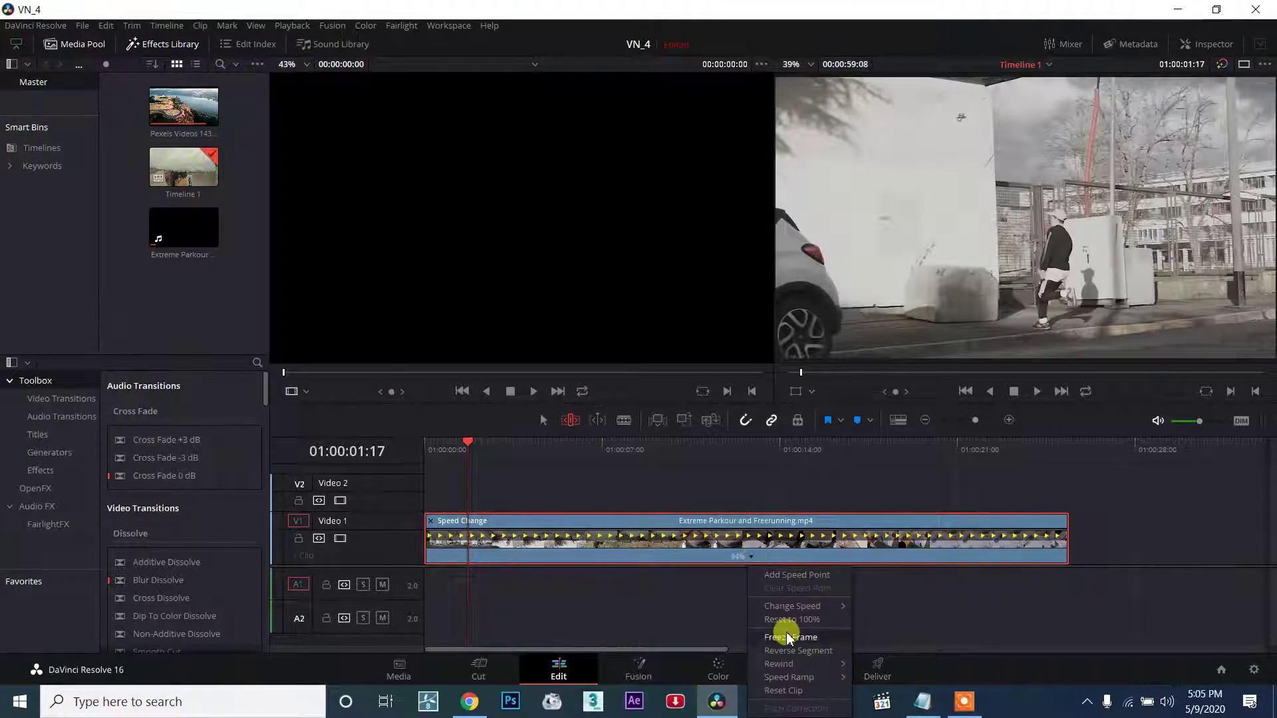
{"action": "left_click", "coordinate": [800, 620]}
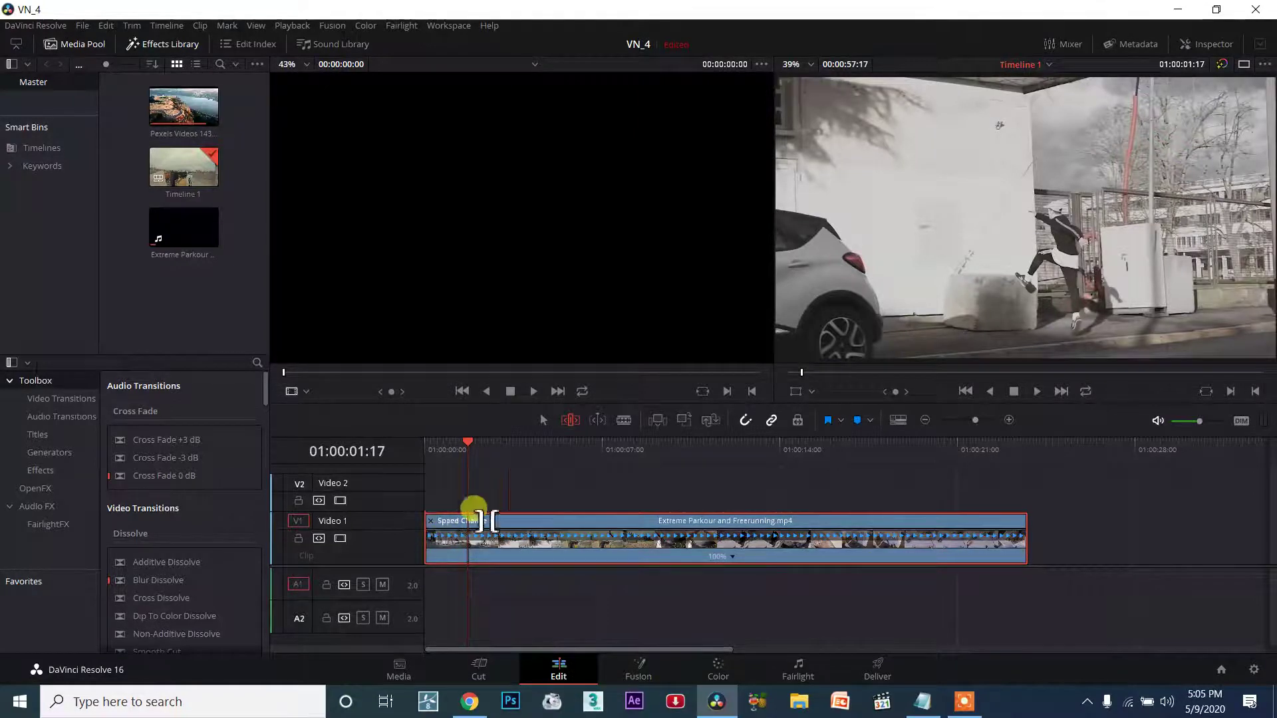
Toggle the retime controls off and back on with Ctrl+R, checking the dr note.txt notes.
{"action": "left_click", "coordinate": [430, 521]}
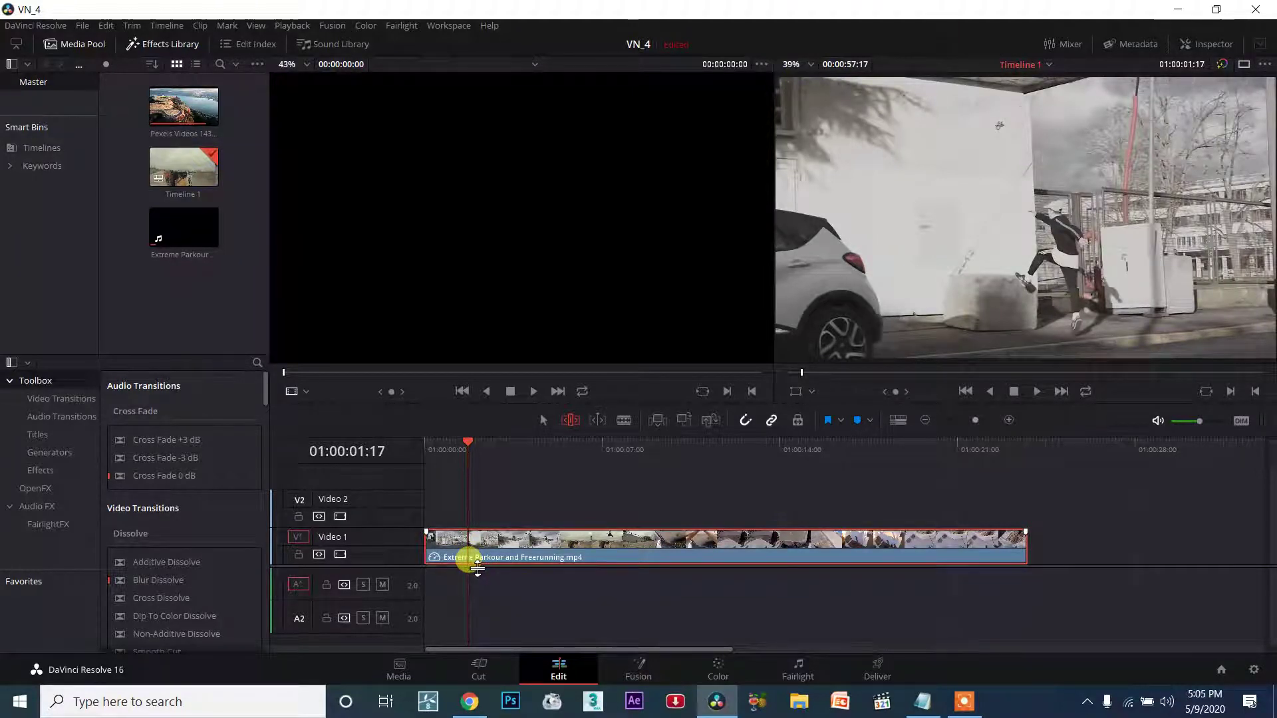
{"action": "key", "text": "ctrl+r"}
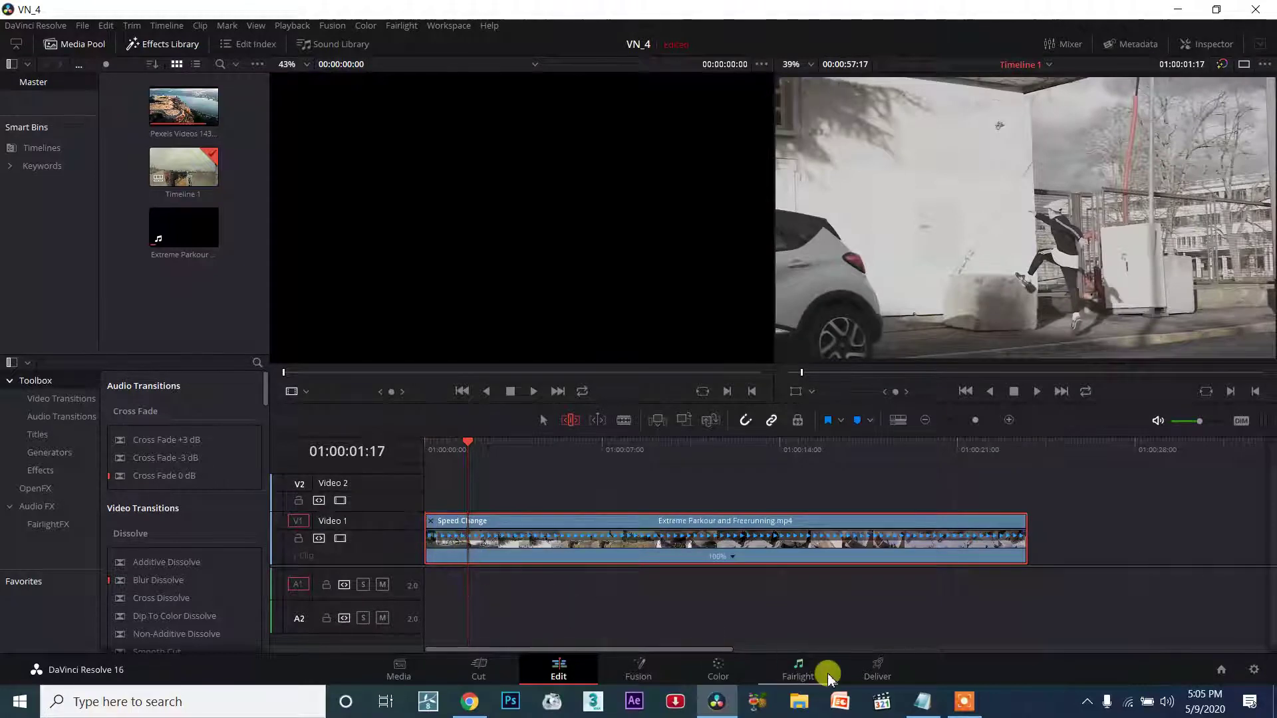
{"action": "left_click", "coordinate": [922, 701]}
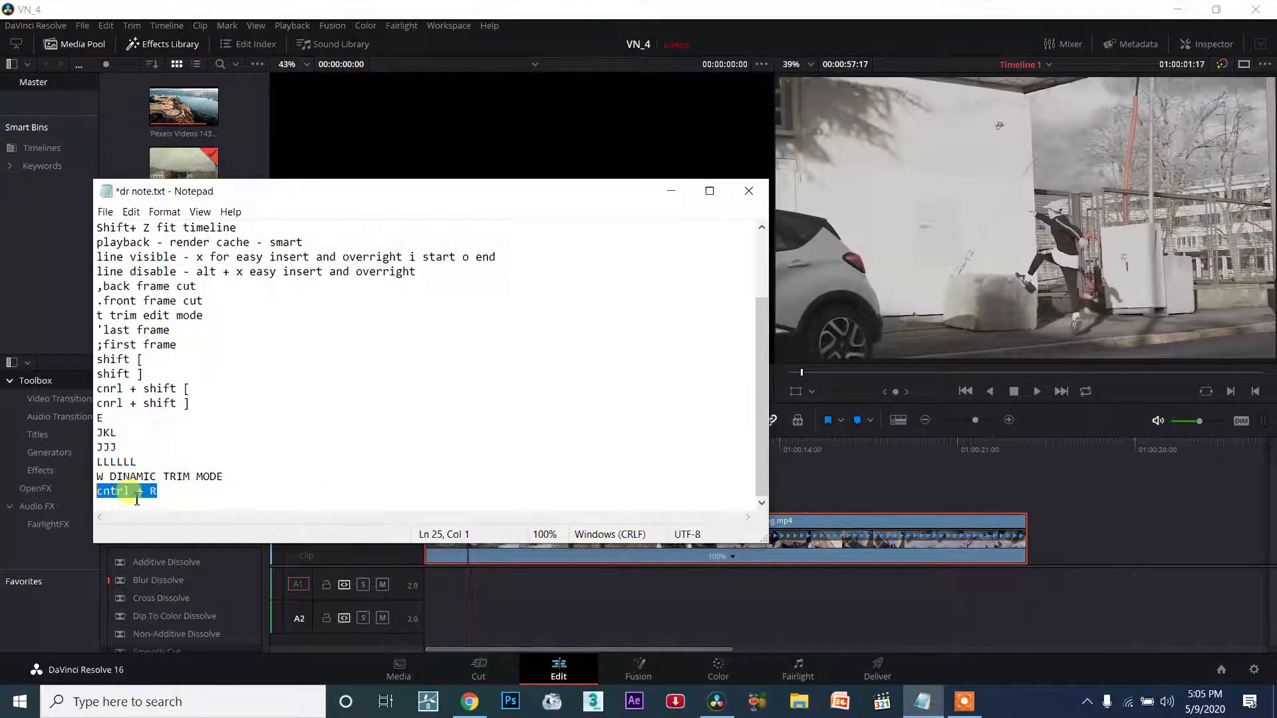
{"action": "left_click", "coordinate": [668, 193]}
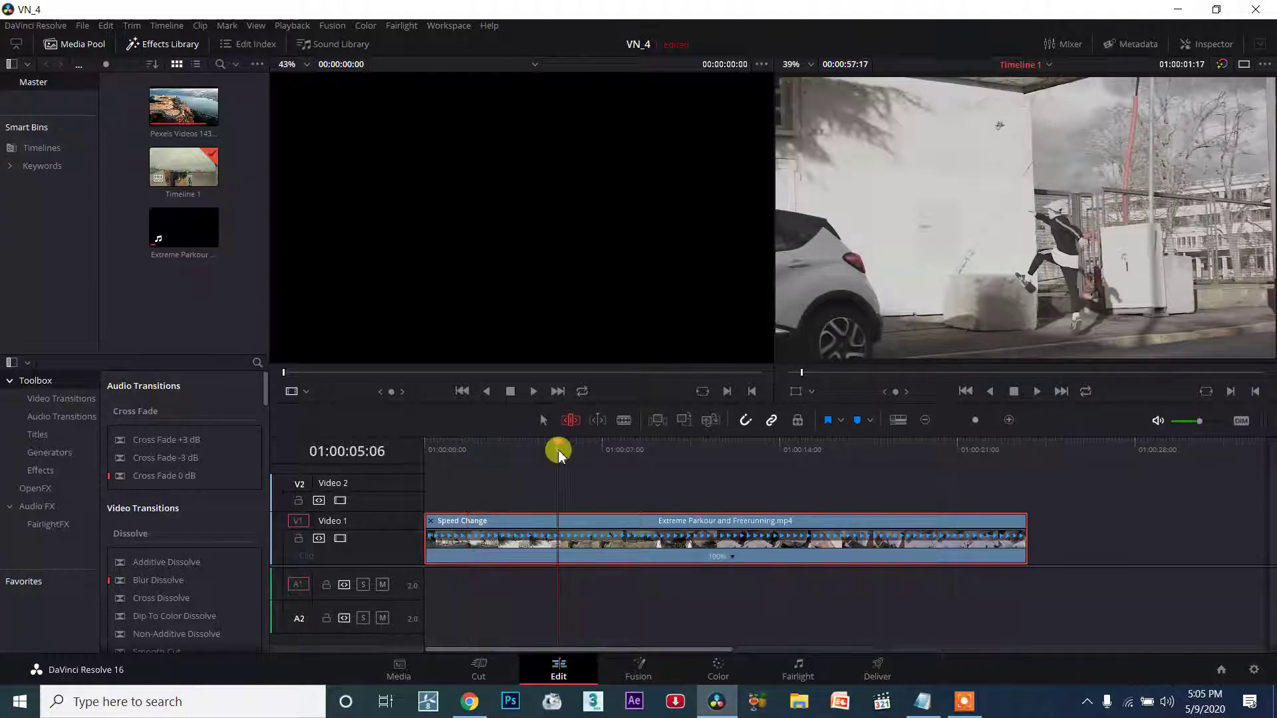
Add a speed point at the playhead and ramp the opening section up to about 278%.
{"action": "left_click", "coordinate": [732, 557]}
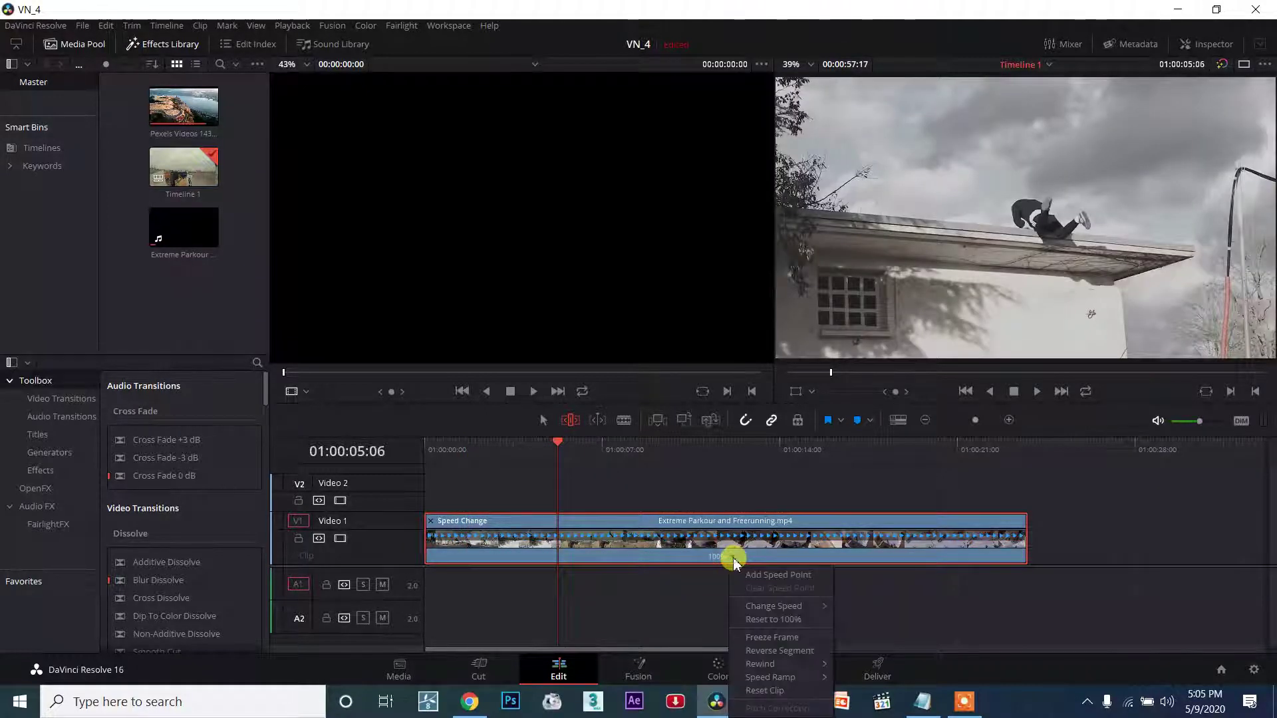
{"action": "left_click", "coordinate": [764, 576]}
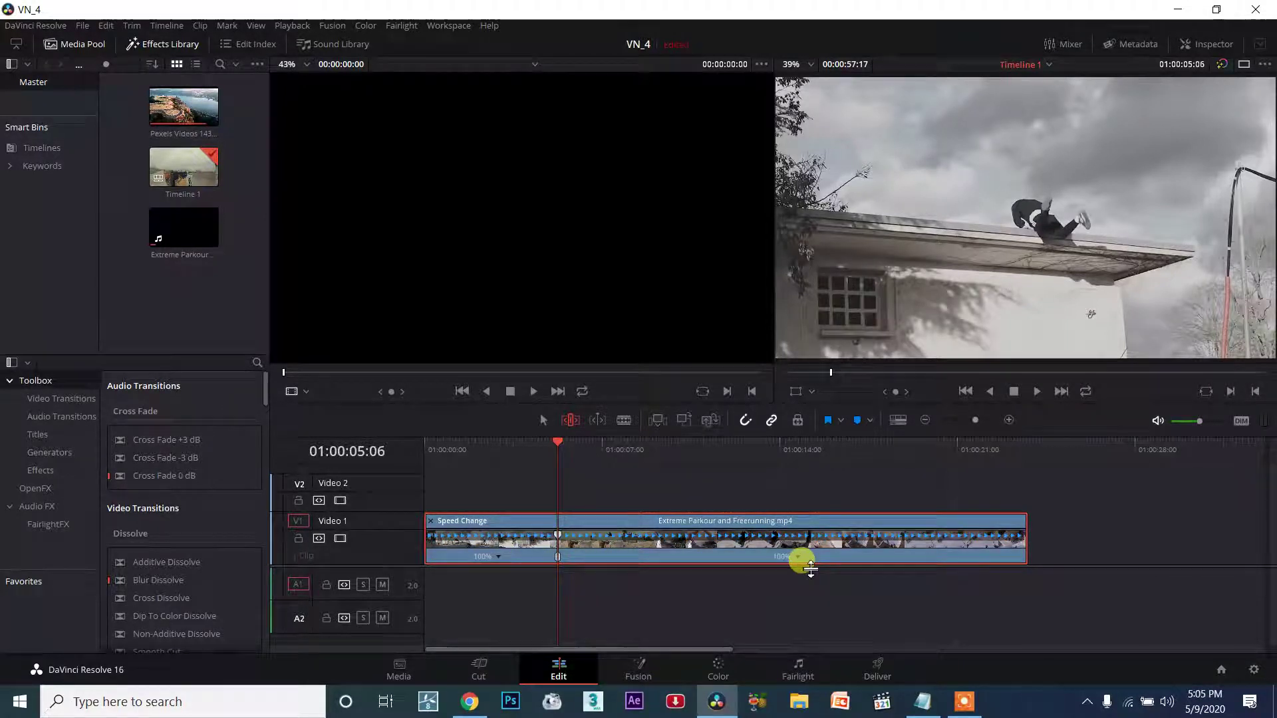
{"action": "left_click_drag", "start_coordinate": [564, 537], "coordinate": [492, 535]}
{"action": "left_click_drag", "start_coordinate": [478, 534], "coordinate": [407, 527]}
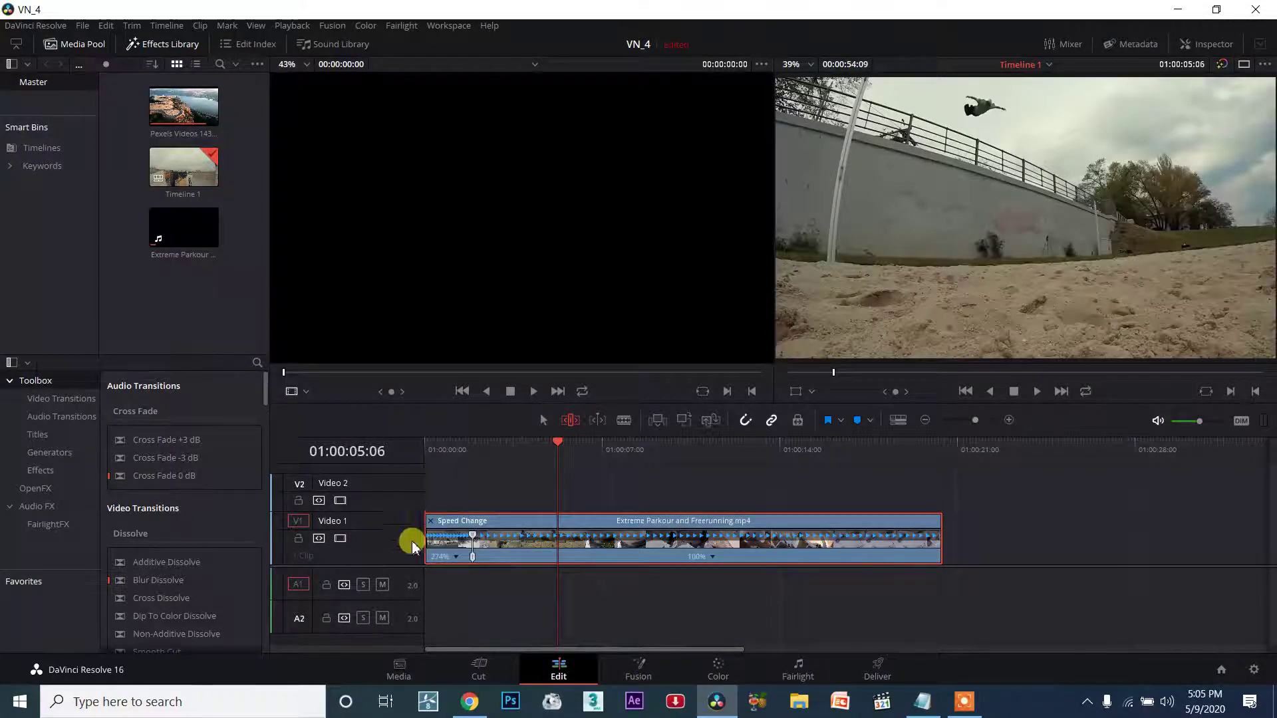